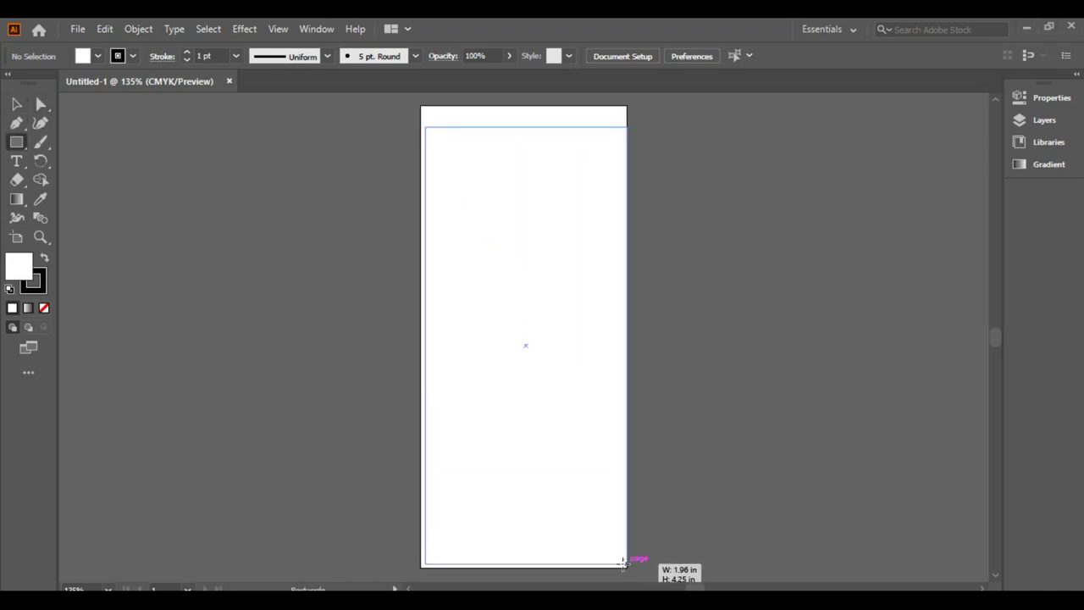
Draw a large rectangle filling most of the artboard and trim its top and bottom edges.
{"action": "left_click_drag", "start_coordinate": [487, 235], "coordinate": [622, 561]}
{"action": "left_click_drag", "start_coordinate": [523, 128], "coordinate": [524, 133]}
{"action": "mouse_move", "coordinate": [524, 561]}
{"action": "left_mouse_down"}
{"action": "mouse_move", "coordinate": [526, 500]}
{"action": "mouse_move", "coordinate": [526, 521]}
{"action": "left_mouse_up"}
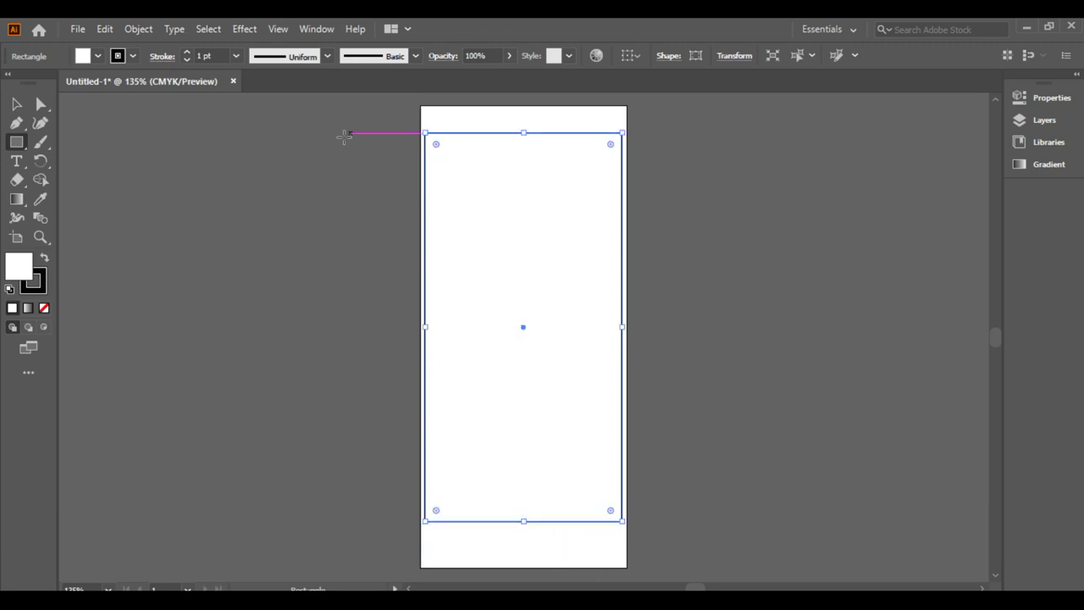
Draw a second, smaller rectangle inside the first, then move it up and shorten it from the top.
{"action": "left_click_drag", "start_coordinate": [609, 168], "coordinate": [424, 531]}
{"action": "key", "text": "v"}
{"action": "left_click_drag", "start_coordinate": [535, 171], "coordinate": [545, 129]}
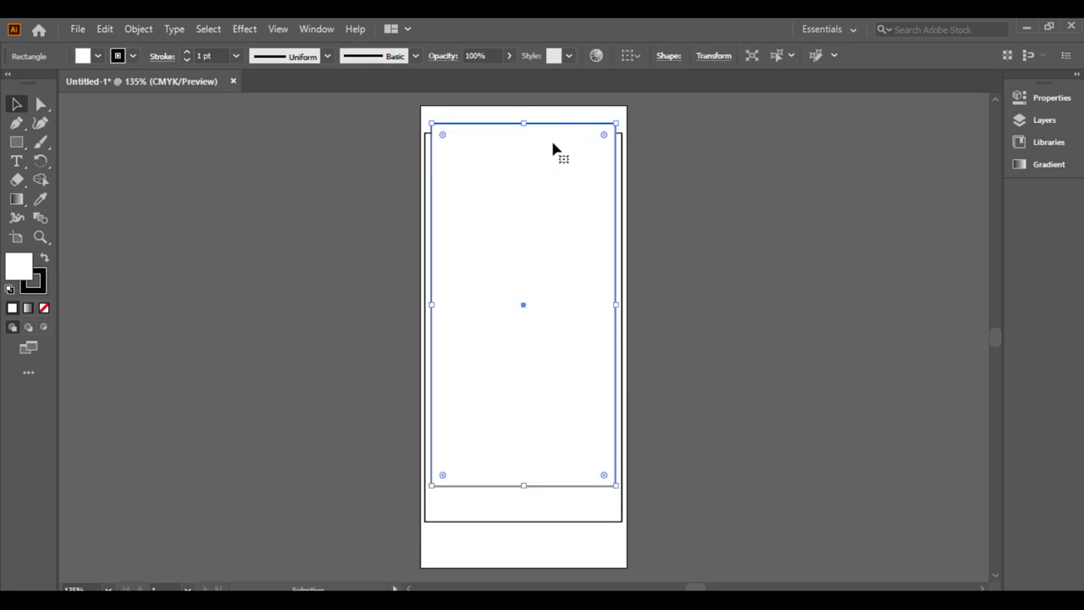
{"action": "left_click_drag", "start_coordinate": [735, 296], "coordinate": [735, 296]}
{"action": "left_click_drag", "start_coordinate": [523, 123], "coordinate": [522, 241]}
Resize the shortened rectangle from its corner and move it higher.
{"action": "left_click", "coordinate": [500, 257]}
{"action": "key", "text": "v"}
{"action": "left_click_drag", "start_coordinate": [613, 266], "coordinate": [578, 293]}
{"action": "left_click_drag", "start_coordinate": [525, 337], "coordinate": [545, 273]}
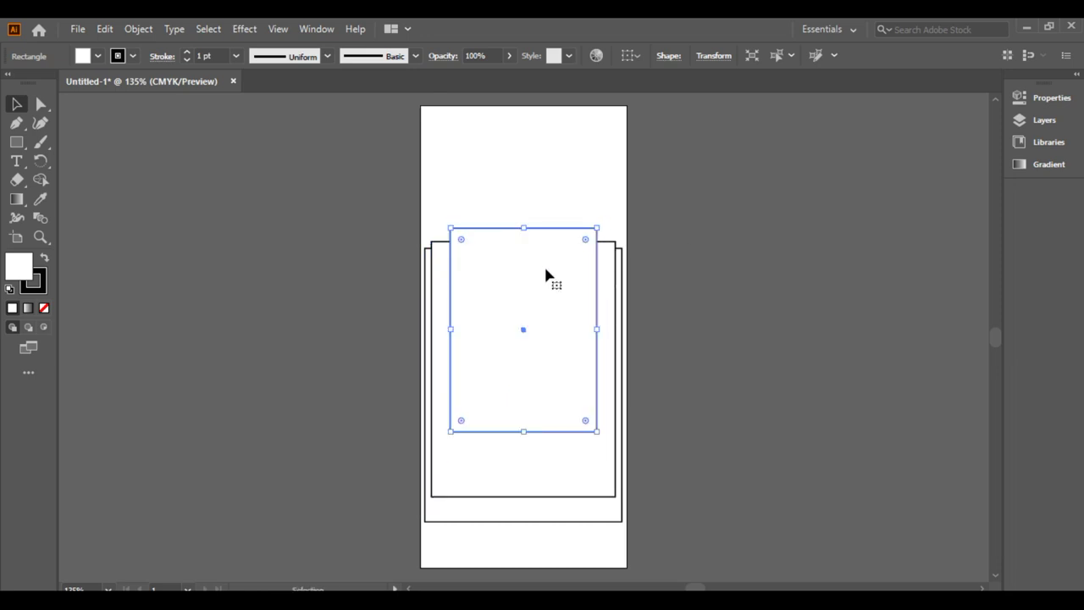
Shrink the smallest rectangle, move it above the others, and nudge the rounded rectangle upward.
{"action": "left_click", "coordinate": [692, 278]}
{"action": "left_click", "coordinate": [532, 293]}
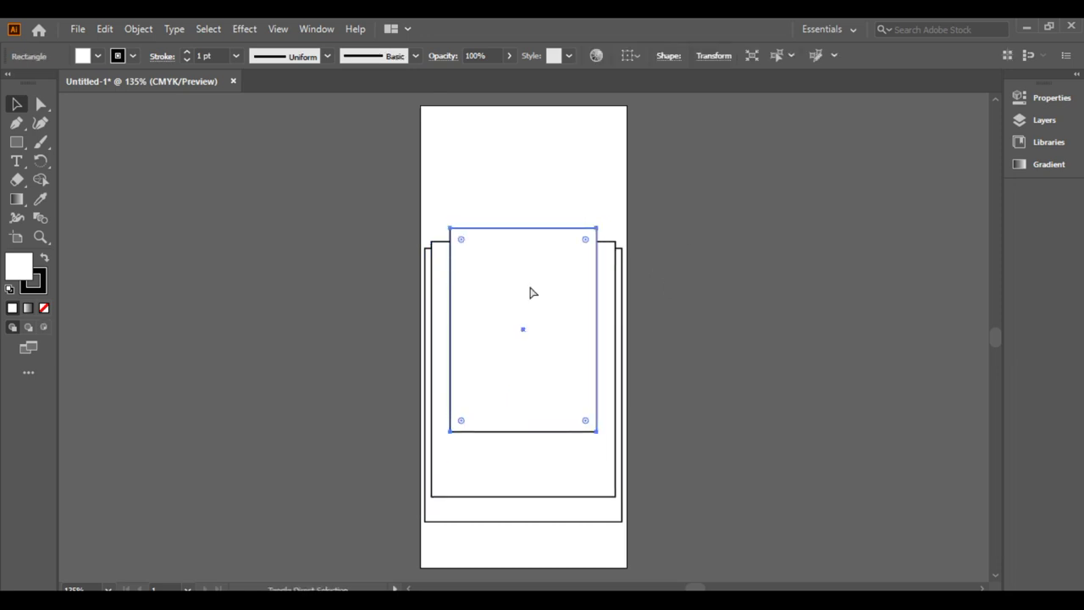
{"action": "left_click_drag", "start_coordinate": [598, 225], "coordinate": [560, 278]}
{"action": "left_click_drag", "start_coordinate": [534, 317], "coordinate": [554, 262]}
{"action": "left_click", "coordinate": [614, 256]}
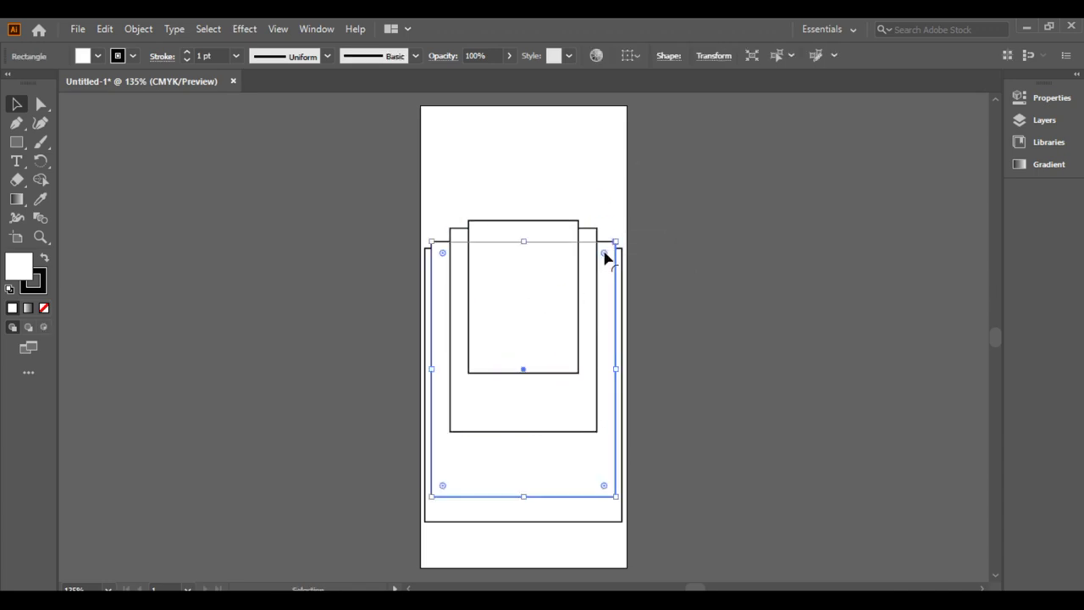
{"action": "left_click_drag", "start_coordinate": [588, 239], "coordinate": [597, 246]}
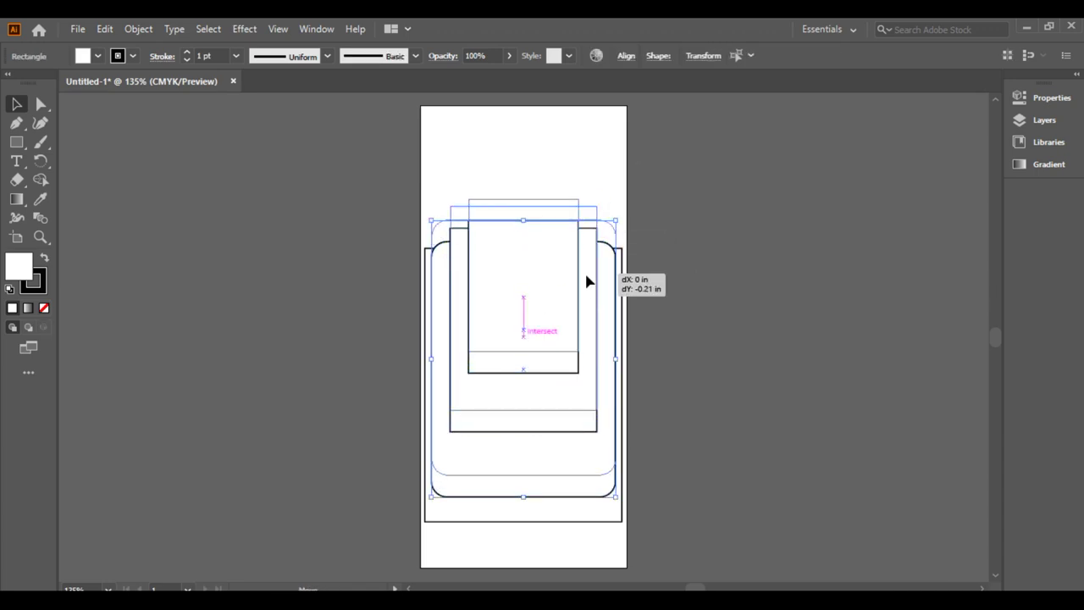
Round the middle rectangle's corners and make the small top rectangle a capsule.
{"action": "key", "text": "ctrl+shift+a"}
{"action": "left_click", "coordinate": [583, 230]}
{"action": "mouse_move", "coordinate": [586, 225]}
{"action": "left_mouse_down"}
{"action": "mouse_move", "coordinate": [538, 284]}
{"action": "mouse_move", "coordinate": [542, 257]}
{"action": "left_mouse_up"}
{"action": "left_click", "coordinate": [525, 207]}
Select all shapes and merge the dome, capsule and rectangles into one arch with Shape Builder.
{"action": "left_click", "coordinate": [689, 223]}
{"action": "scroll", "coordinate": [690, 223], "scroll_direction": "down", "scroll_amount": 1}
{"action": "left_click_drag", "start_coordinate": [353, 222], "coordinate": [707, 444]}
{"action": "left_click", "coordinate": [39, 179]}
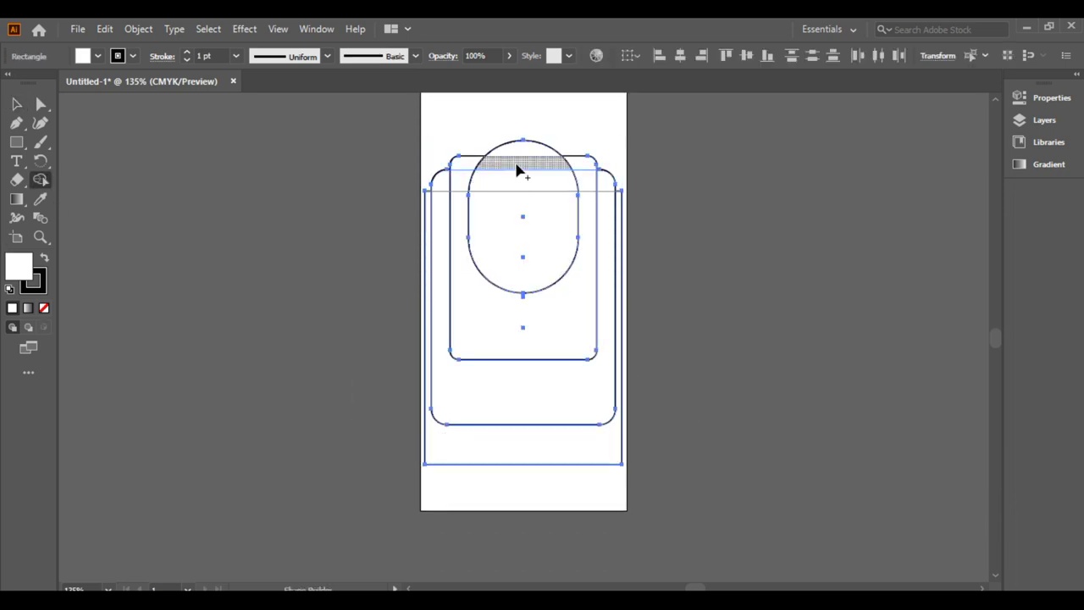
{"action": "mouse_move", "coordinate": [520, 186]}
{"action": "left_mouse_down"}
{"action": "mouse_move", "coordinate": [528, 418]}
{"action": "mouse_move", "coordinate": [533, 399]}
{"action": "left_mouse_up"}
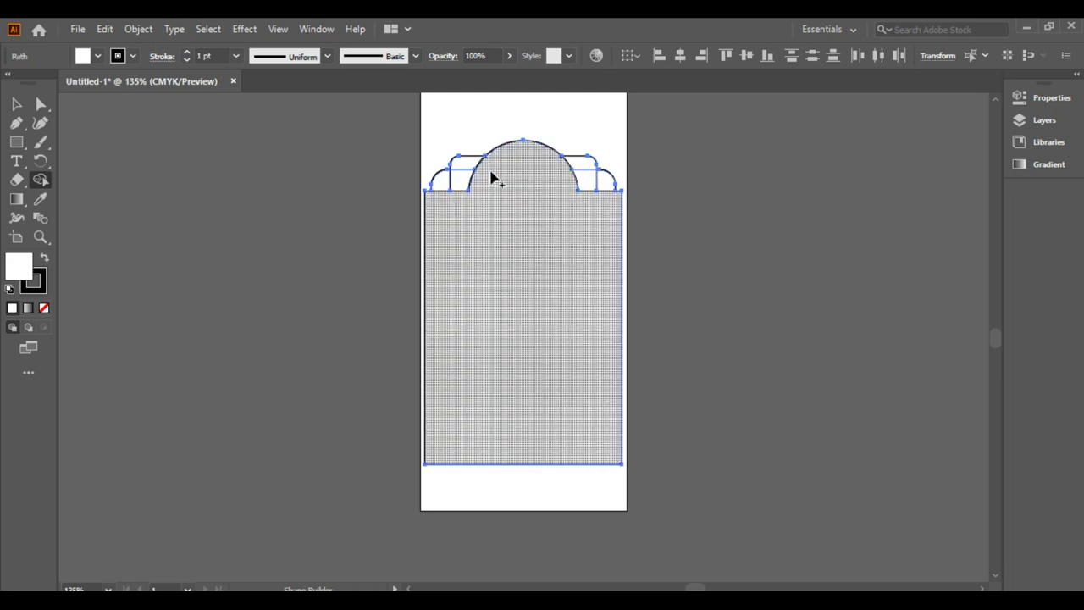
{"action": "mouse_move", "coordinate": [458, 186]}
{"action": "left_mouse_down"}
{"action": "mouse_move", "coordinate": [454, 201]}
{"action": "mouse_move", "coordinate": [602, 208]}
{"action": "left_mouse_up"}
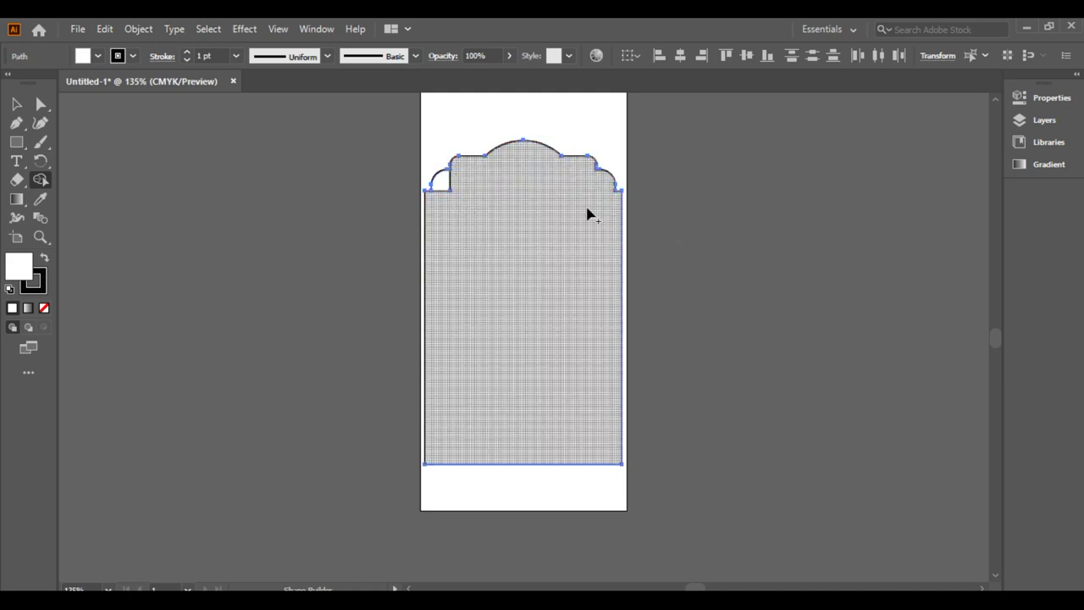
{"action": "left_click_drag", "start_coordinate": [445, 203], "coordinate": [444, 203]}
Move the merged arch shape up slightly.
{"action": "left_click", "coordinate": [16, 104]}
{"action": "left_click", "coordinate": [310, 220]}
{"action": "left_click_drag", "start_coordinate": [556, 335], "coordinate": [556, 312]}
{"action": "scroll", "coordinate": [546, 390], "scroll_direction": "up", "scroll_amount": 1}
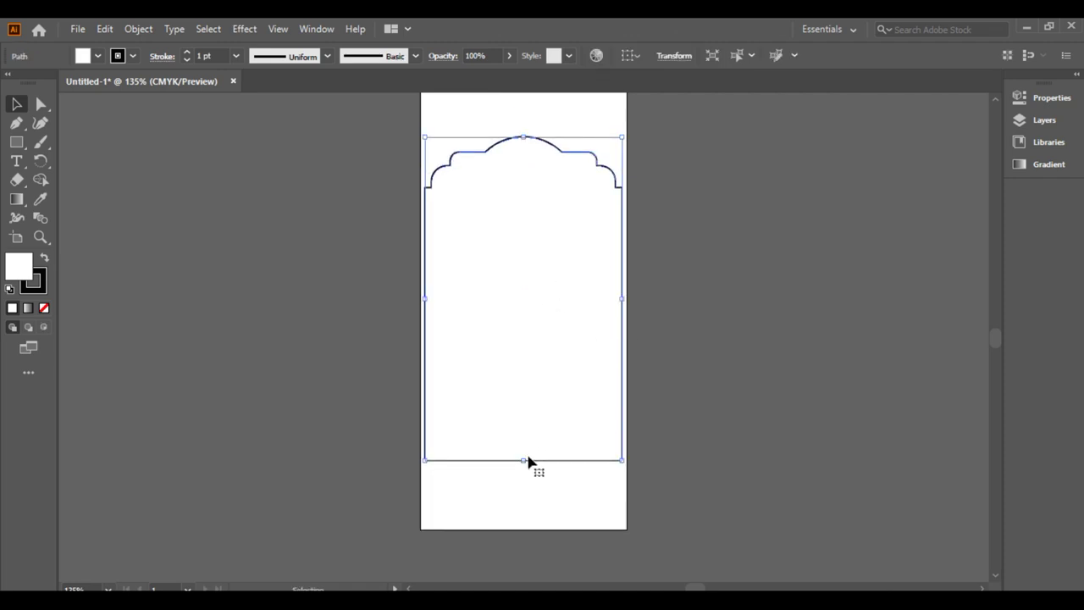
Duplicate the arch, reflect it vertically as the bottom end, and stretch it to meet the top.
{"action": "left_click_drag", "start_coordinate": [522, 142], "coordinate": [523, 174]}
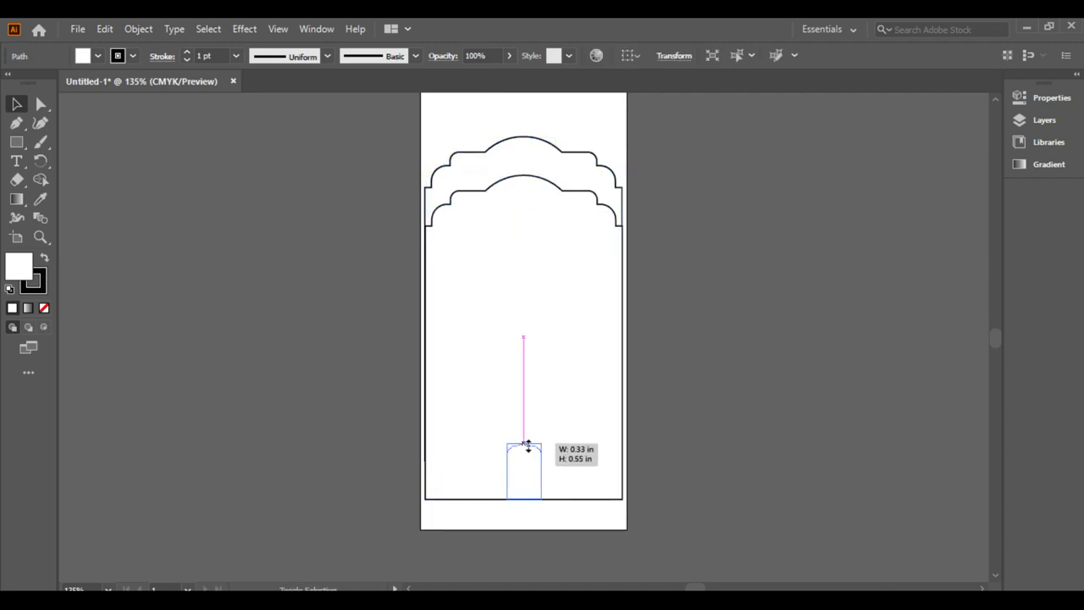
{"action": "mouse_move", "coordinate": [524, 499]}
{"action": "left_mouse_down"}
{"action": "mouse_move", "coordinate": [525, 573]}
{"action": "mouse_move", "coordinate": [527, 479]}
{"action": "left_mouse_up"}
{"action": "left_click", "coordinate": [682, 440]}
{"action": "left_click", "coordinate": [519, 494]}
{"action": "left_click_drag", "start_coordinate": [525, 435], "coordinate": [517, 364]}
Merge the top and bottom arch shapes into one outline with Shape Builder.
{"action": "left_click", "coordinate": [363, 310]}
{"action": "key", "text": "ctrl+a"}
{"action": "left_click", "coordinate": [15, 238]}
{"action": "left_click_drag", "start_coordinate": [528, 261], "coordinate": [522, 466]}
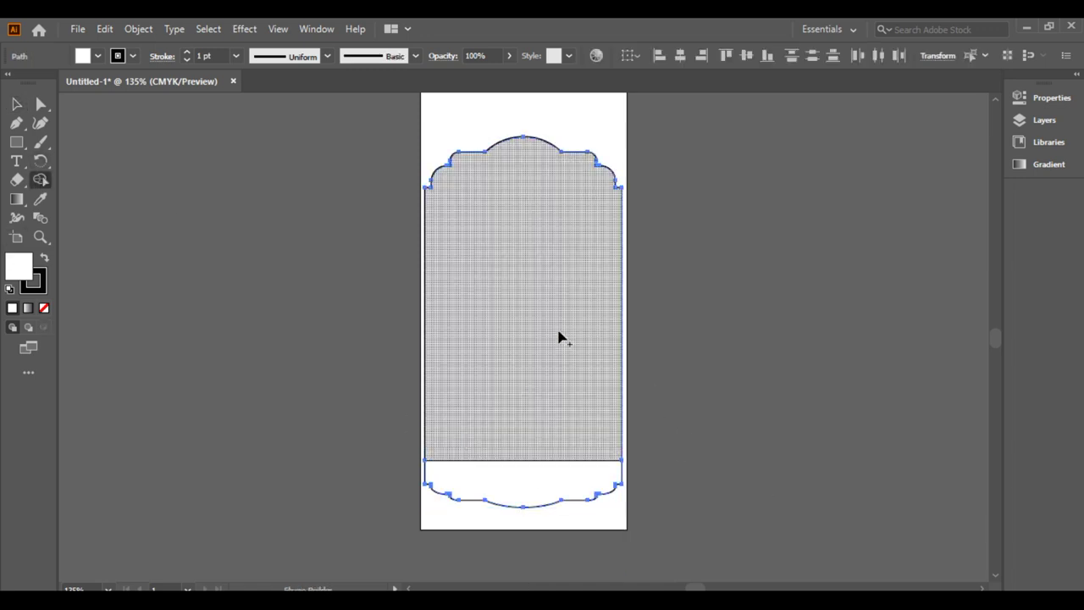
Move the merged frame up slightly and stretch it taller.
{"action": "left_click", "coordinate": [13, 108]}
{"action": "left_click", "coordinate": [564, 331]}
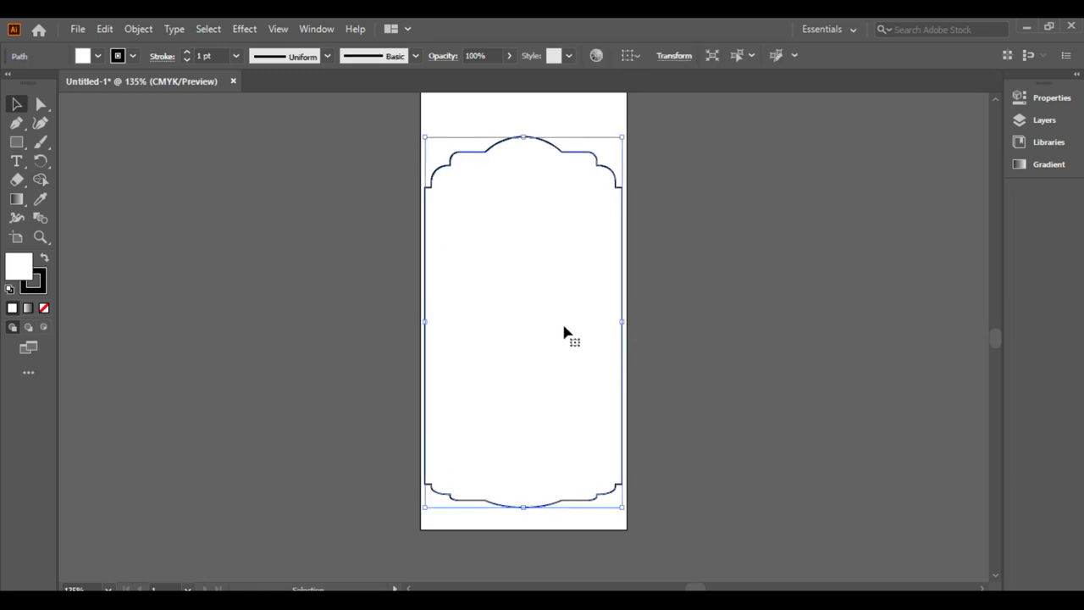
{"action": "left_click_drag", "start_coordinate": [564, 331], "coordinate": [556, 313]}
{"action": "left_click_drag", "start_coordinate": [522, 487], "coordinate": [521, 517]}
{"action": "left_click_drag", "start_coordinate": [525, 453], "coordinate": [527, 441]}
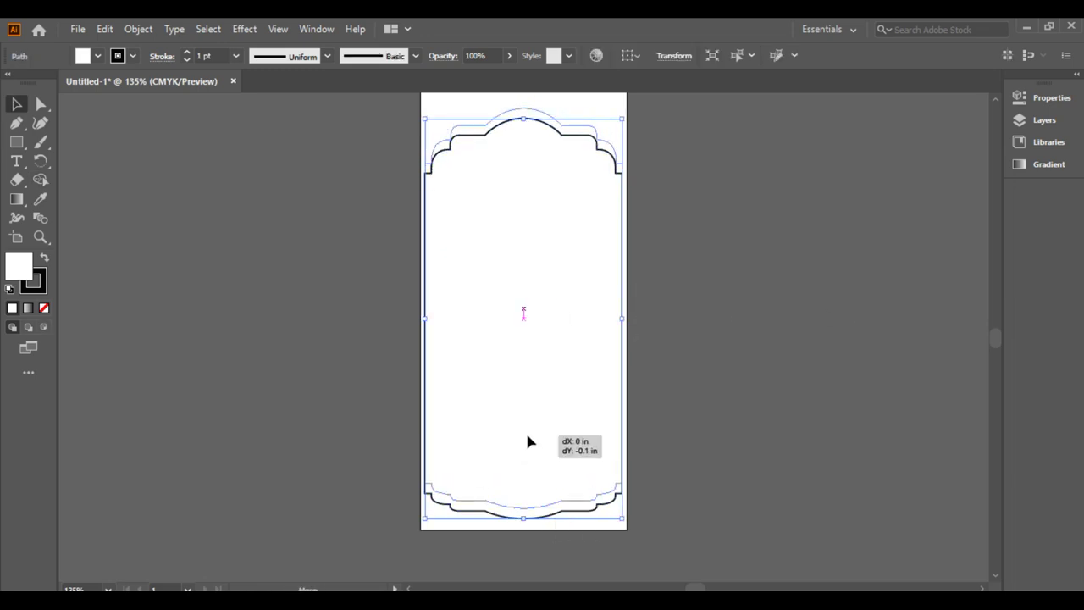
{"action": "left_click", "coordinate": [576, 383]}
Make a smaller centred inner copy of the frame and stretch its top and bottom.
{"action": "left_click", "coordinate": [572, 383]}
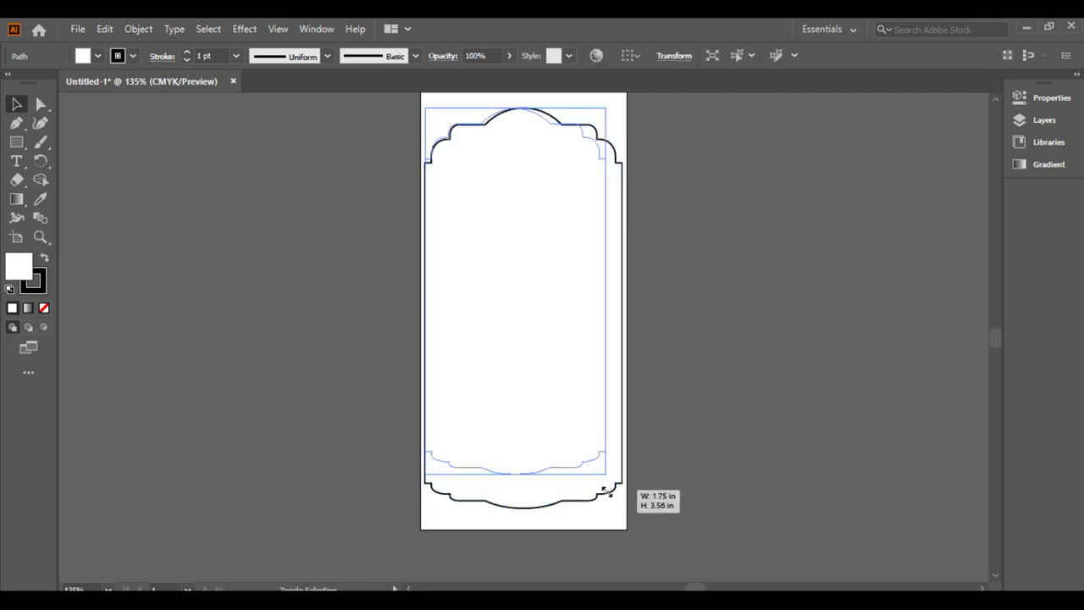
{"action": "left_click_drag", "start_coordinate": [623, 509], "coordinate": [614, 485]}
{"action": "left_click_drag", "start_coordinate": [522, 485], "coordinate": [522, 498]}
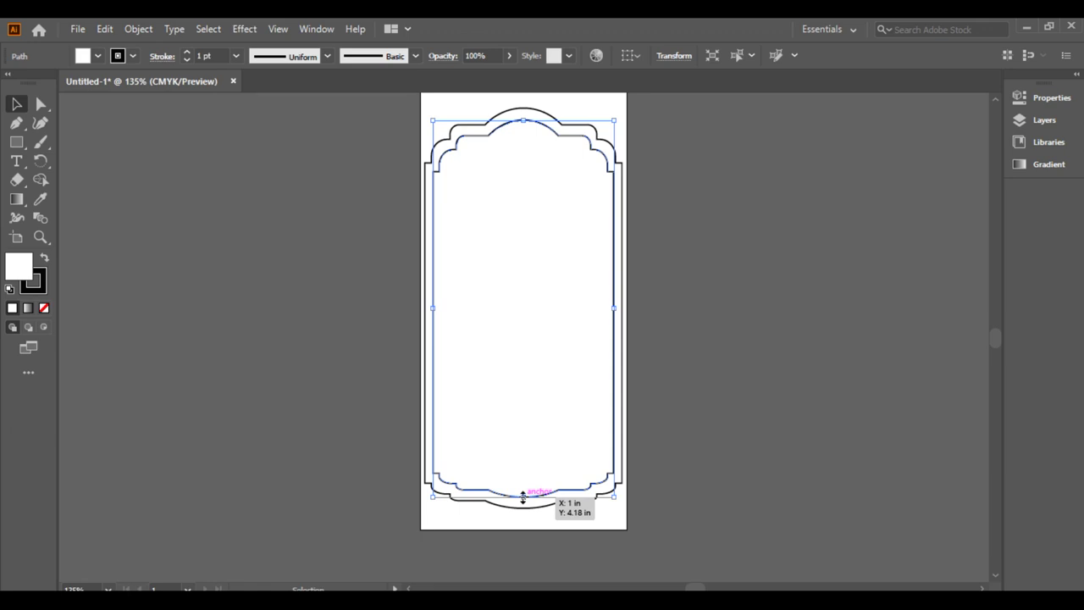
{"action": "left_click_drag", "start_coordinate": [522, 123], "coordinate": [523, 114]}
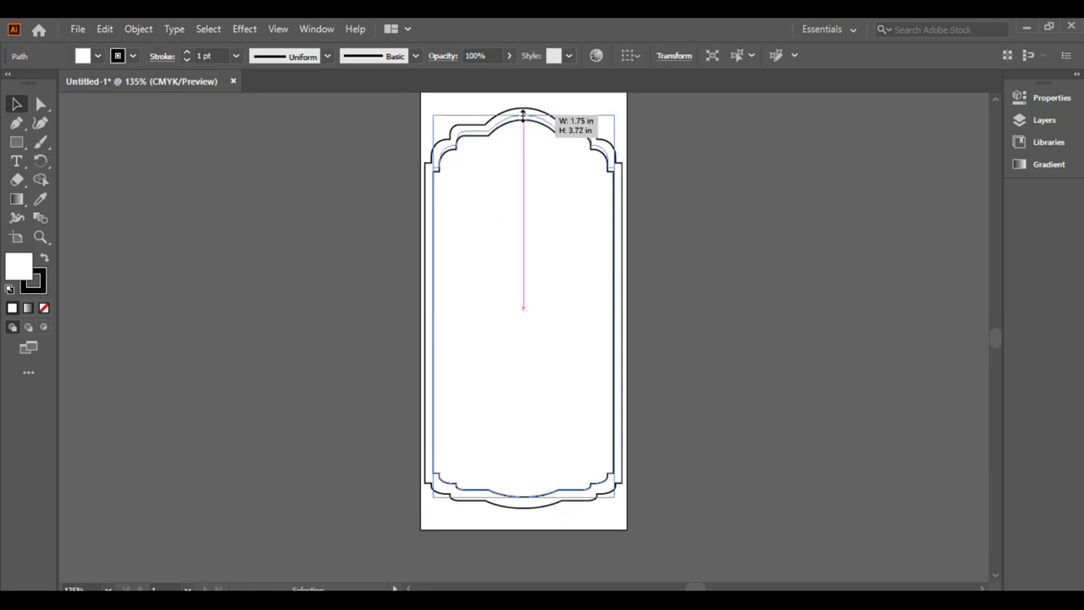
{"action": "left_click", "coordinate": [622, 290]}
{"action": "left_click", "coordinate": [537, 329]}
{"action": "left_click", "coordinate": [431, 169]}
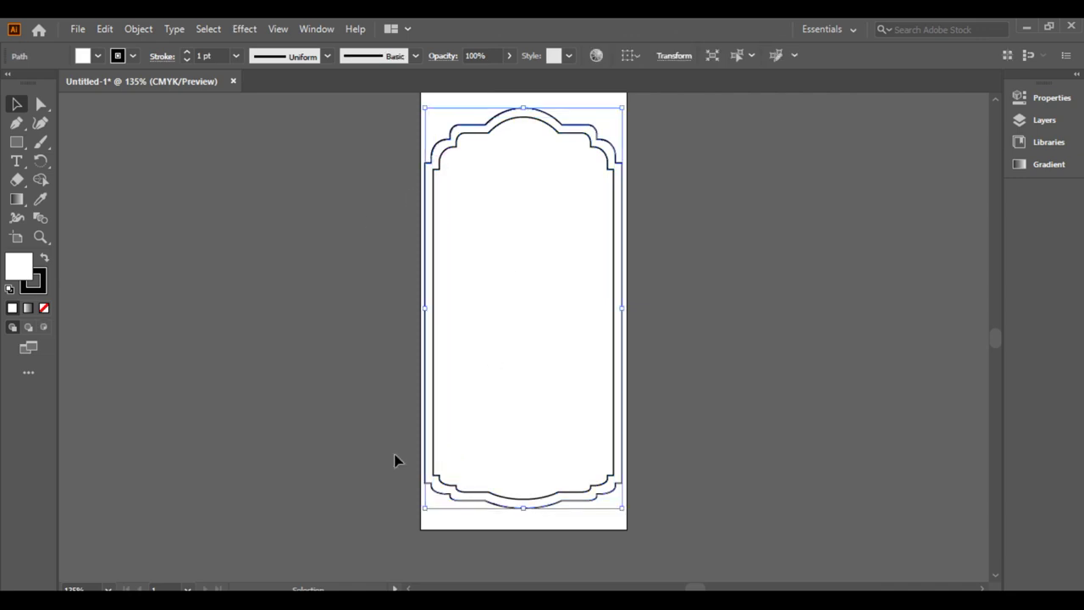
{"action": "left_click", "coordinate": [133, 56]}
Set the outer frame's outline to None.
{"action": "left_click", "coordinate": [8, 80]}
{"action": "left_click", "coordinate": [162, 245]}
{"action": "left_click", "coordinate": [474, 127]}
Fill the outer frame with the Orange-Yellow gradient, adding a stop near 37% and removing the red stop.
{"action": "left_click", "coordinate": [28, 308]}
{"action": "left_click", "coordinate": [878, 238]}
{"action": "left_click", "coordinate": [838, 118]}
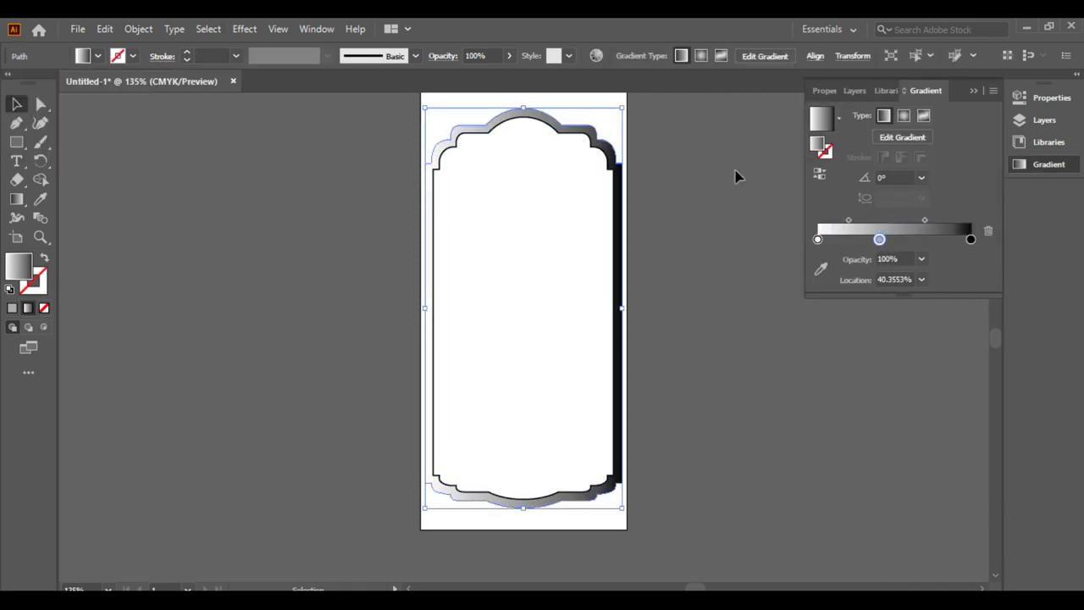
{"action": "left_click", "coordinate": [750, 175]}
{"action": "left_click", "coordinate": [875, 241]}
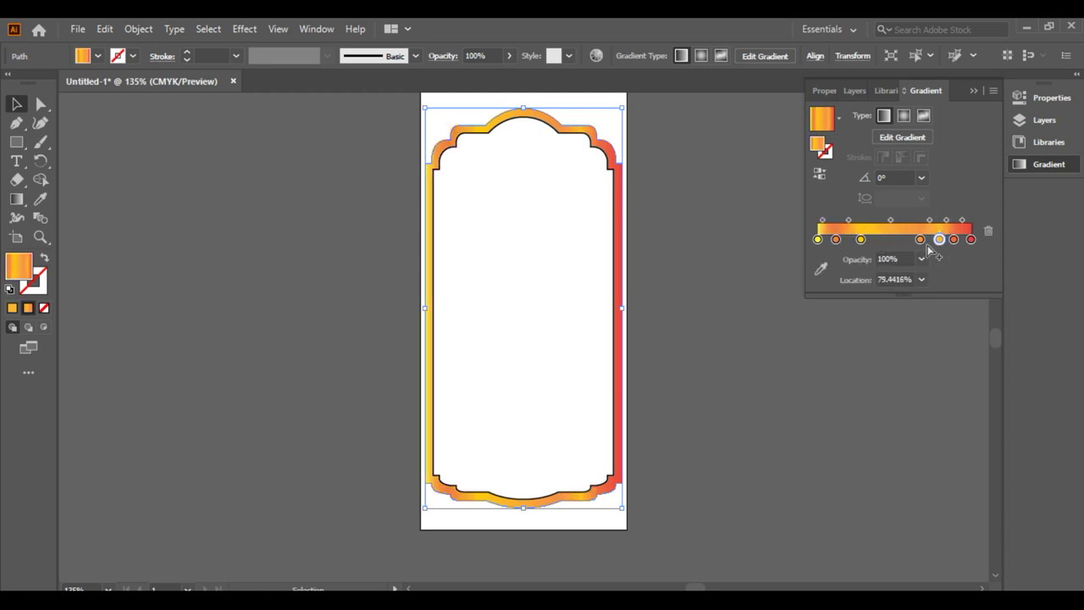
{"action": "left_click_drag", "start_coordinate": [953, 239], "coordinate": [978, 272]}
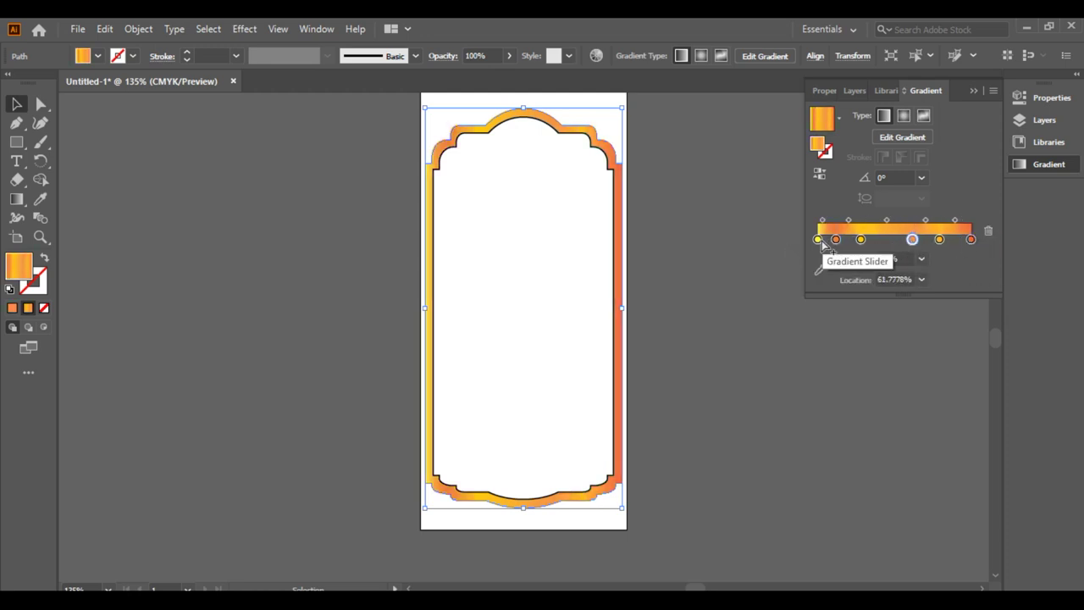
{"action": "left_click", "coordinate": [754, 290]}
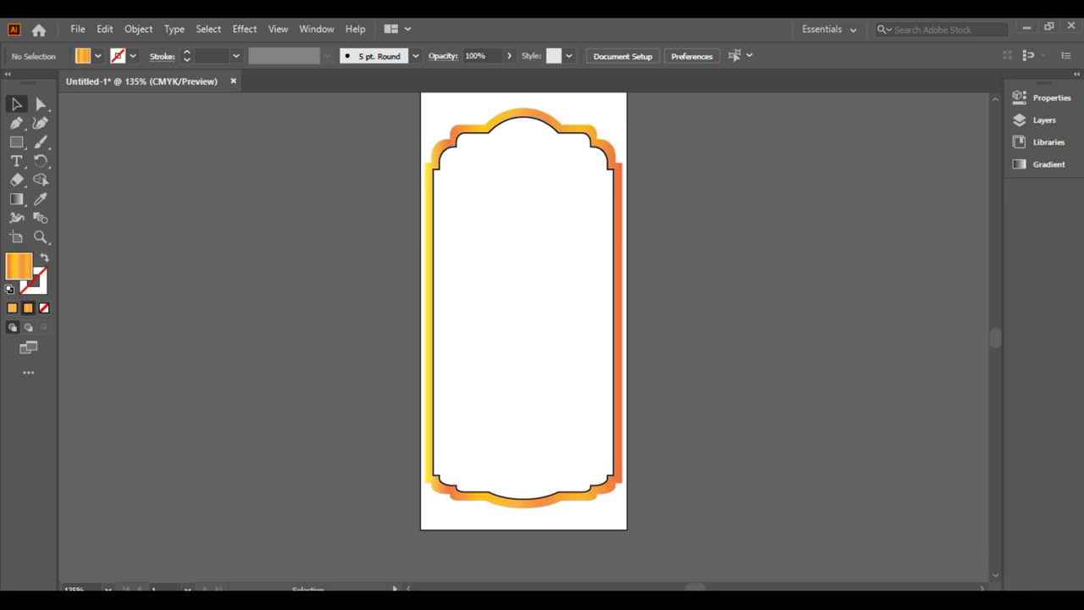
{"action": "left_click", "coordinate": [121, 139]}
Move and scale the brushed-gold image to cover the outer frame.
{"action": "left_click_drag", "start_coordinate": [145, 176], "coordinate": [770, 218]}
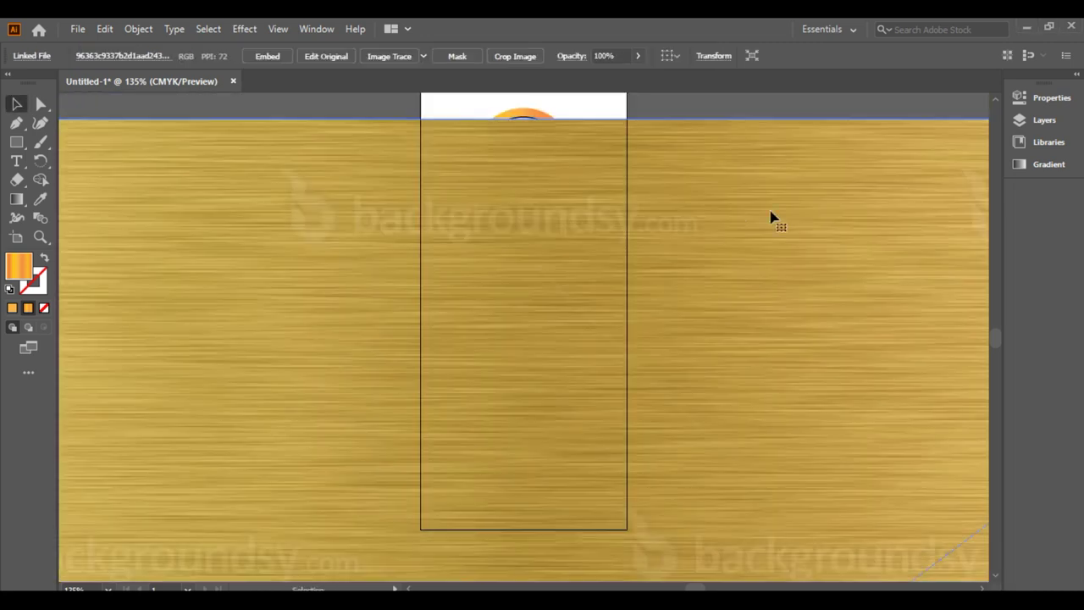
{"action": "mouse_move", "coordinate": [712, 208]}
{"action": "left_mouse_down"}
{"action": "mouse_move", "coordinate": [275, 393]}
{"action": "mouse_move", "coordinate": [156, 406]}
{"action": "left_mouse_up"}
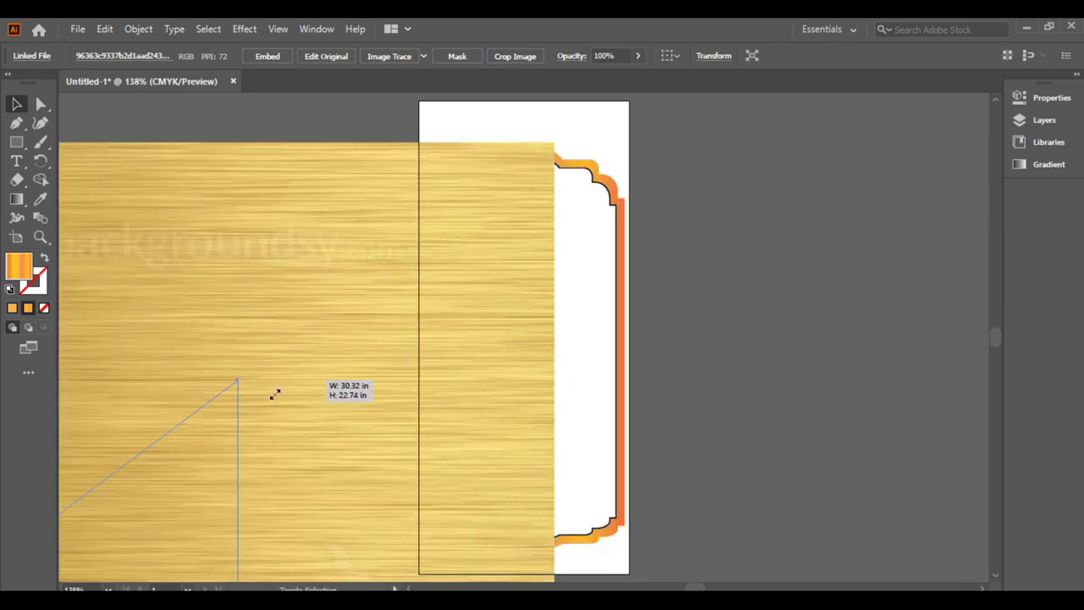
{"action": "mouse_move", "coordinate": [692, 588]}
{"action": "left_mouse_down"}
{"action": "mouse_move", "coordinate": [343, 385]}
{"action": "mouse_move", "coordinate": [684, 168]}
{"action": "mouse_move", "coordinate": [415, 435]}
{"action": "mouse_move", "coordinate": [808, 102]}
{"action": "mouse_move", "coordinate": [409, 432]}
{"action": "mouse_move", "coordinate": [713, 121]}
{"action": "mouse_move", "coordinate": [424, 339]}
{"action": "mouse_move", "coordinate": [690, 122]}
{"action": "mouse_move", "coordinate": [363, 365]}
{"action": "mouse_move", "coordinate": [631, 211]}
{"action": "mouse_move", "coordinate": [551, 302]}
{"action": "mouse_move", "coordinate": [556, 249]}
{"action": "mouse_move", "coordinate": [448, 339]}
{"action": "mouse_move", "coordinate": [593, 203]}
{"action": "left_mouse_up"}
{"action": "mouse_move", "coordinate": [649, 251]}
{"action": "left_mouse_down"}
{"action": "mouse_move", "coordinate": [537, 195]}
{"action": "mouse_move", "coordinate": [648, 266]}
{"action": "left_mouse_up"}
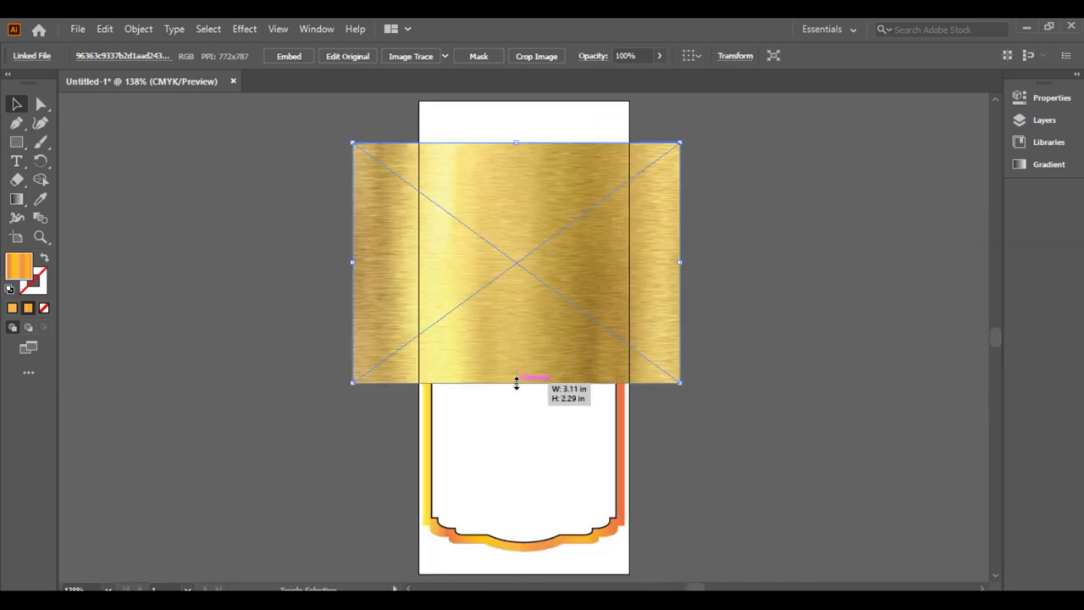
{"action": "left_click_drag", "start_coordinate": [516, 382], "coordinate": [547, 551]}
Send the gold image behind the frame and make a clipping mask with the frame.
{"action": "key", "text": "ctrl+bracketleft"}
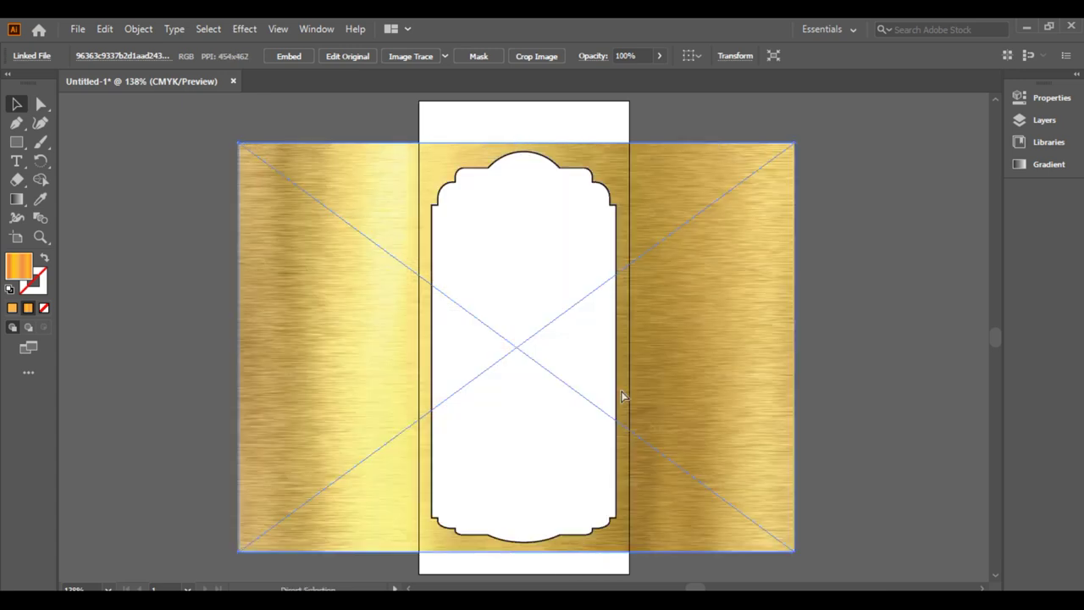
{"action": "left_click", "coordinate": [571, 169]}
{"action": "left_click", "coordinate": [726, 177], "text": "shift"}
{"action": "right_click", "coordinate": [717, 178]}
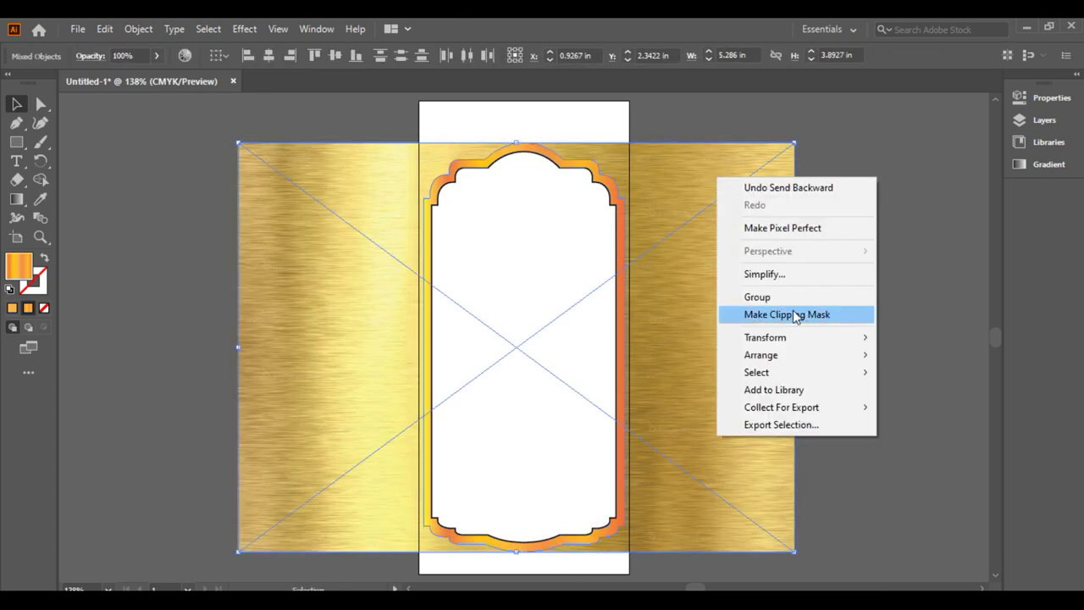
{"action": "left_click", "coordinate": [792, 315]}
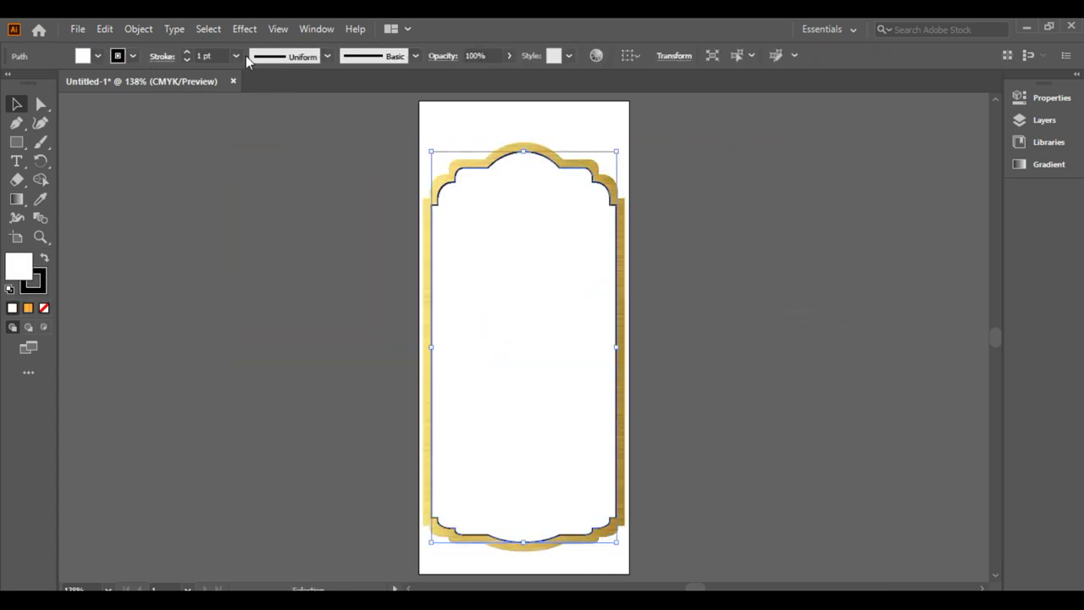
Select the inner frame shape and set its outline to None.
{"action": "left_click", "coordinate": [284, 213]}
{"action": "left_click", "coordinate": [439, 203]}
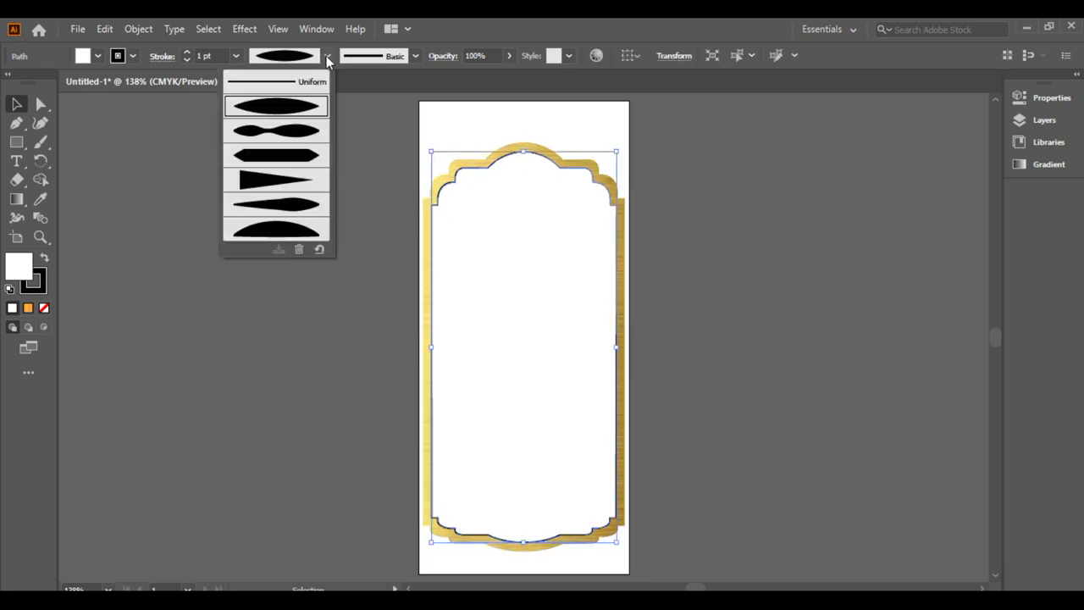
{"action": "left_click", "coordinate": [297, 213]}
{"action": "left_click", "coordinate": [511, 271]}
{"action": "left_click", "coordinate": [186, 52]}
{"action": "left_click", "coordinate": [251, 211]}
{"action": "key", "text": "ctrl+z"}
{"action": "left_click", "coordinate": [280, 56]}
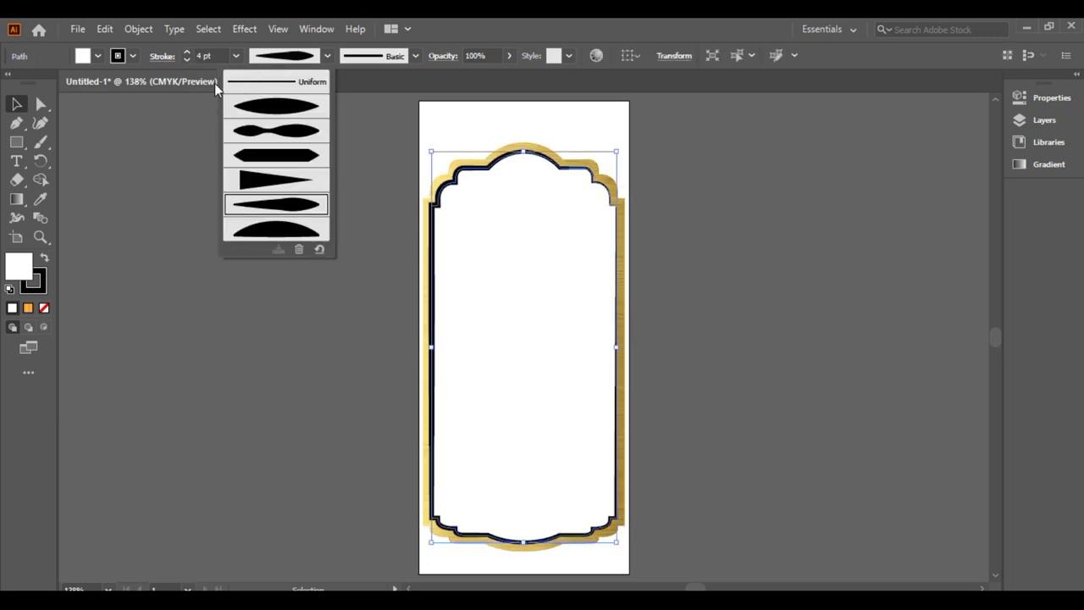
{"action": "left_click", "coordinate": [133, 56]}
{"action": "left_click", "coordinate": [10, 83]}
Fill the inner shape with the White-Black gradient, recoloured dark with a lighter middle stop.
{"action": "left_click", "coordinate": [28, 307]}
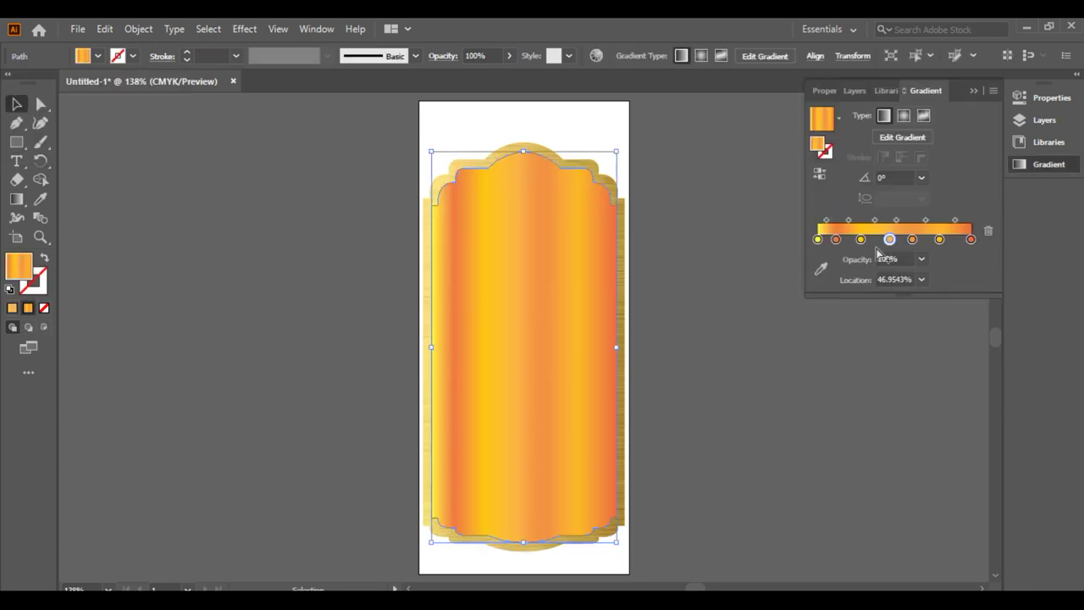
{"action": "left_click", "coordinate": [838, 119]}
{"action": "left_click", "coordinate": [737, 149]}
{"action": "left_click", "coordinate": [939, 239]}
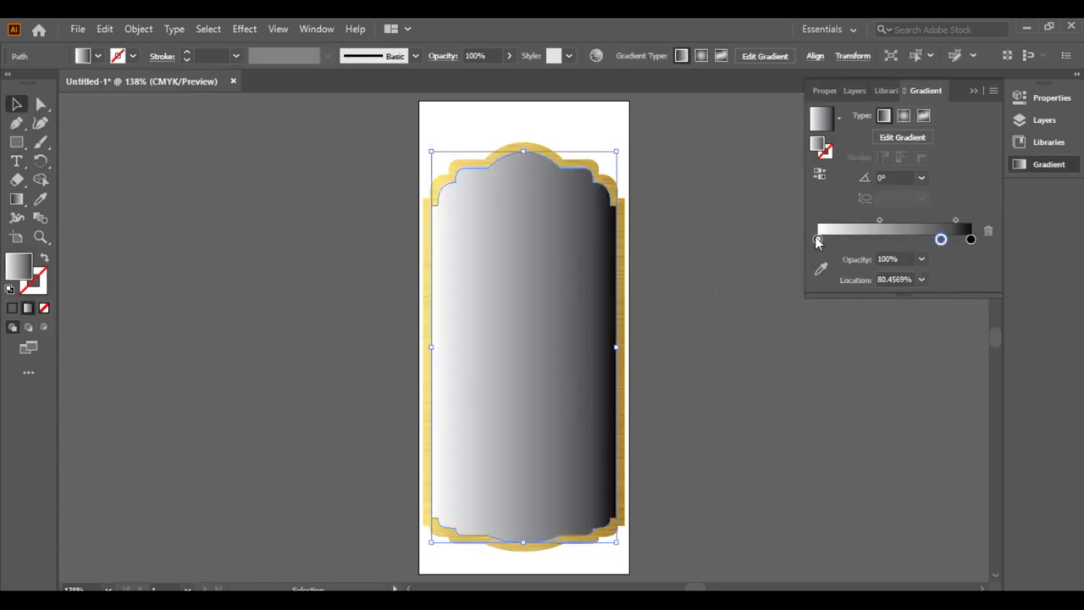
{"action": "left_click_drag", "start_coordinate": [940, 239], "coordinate": [817, 239]}
{"action": "left_click", "coordinate": [897, 240]}
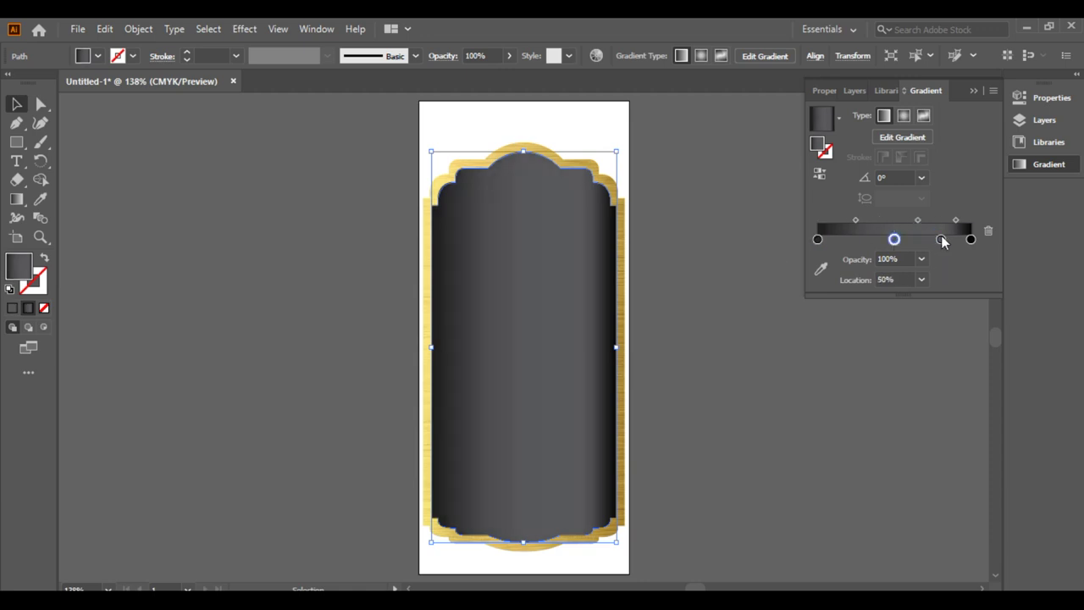
Deselect the label and close the Gradient panel.
{"action": "left_click", "coordinate": [707, 383]}
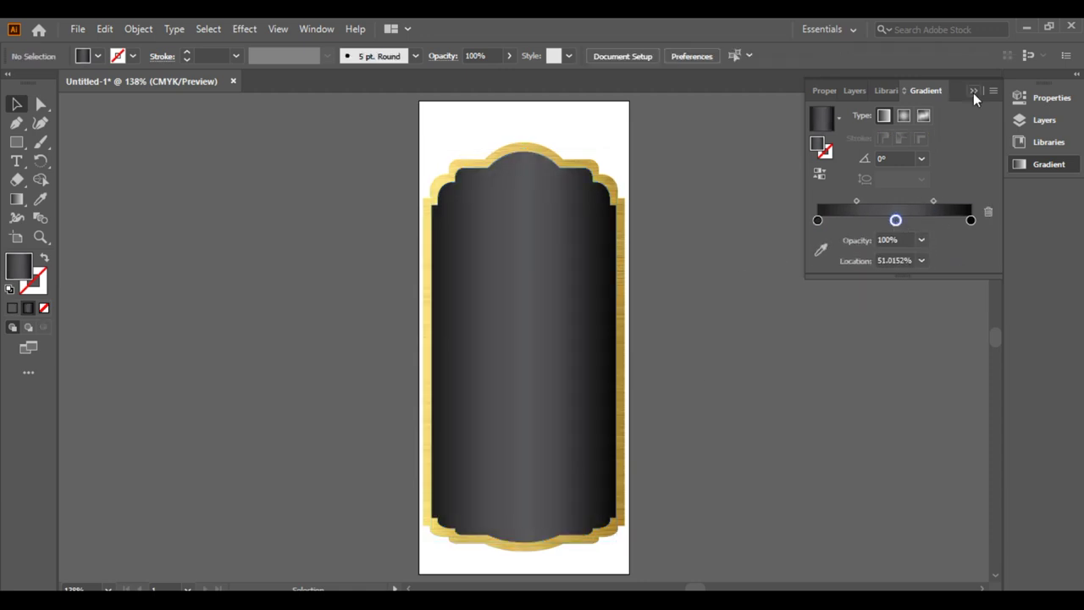
{"action": "left_click", "coordinate": [973, 90]}
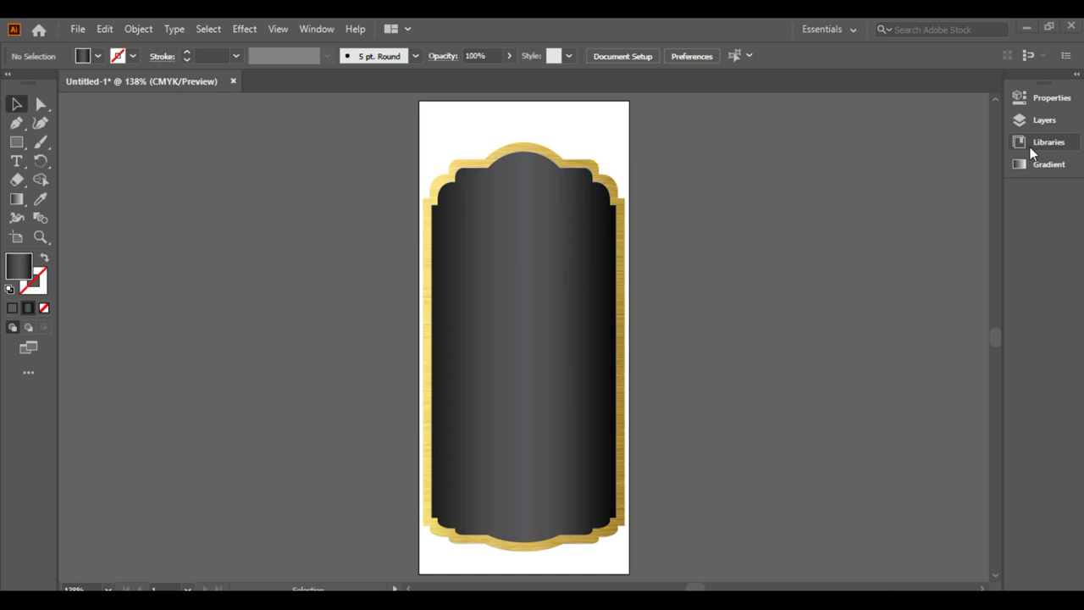
{"action": "left_click", "coordinate": [316, 29]}
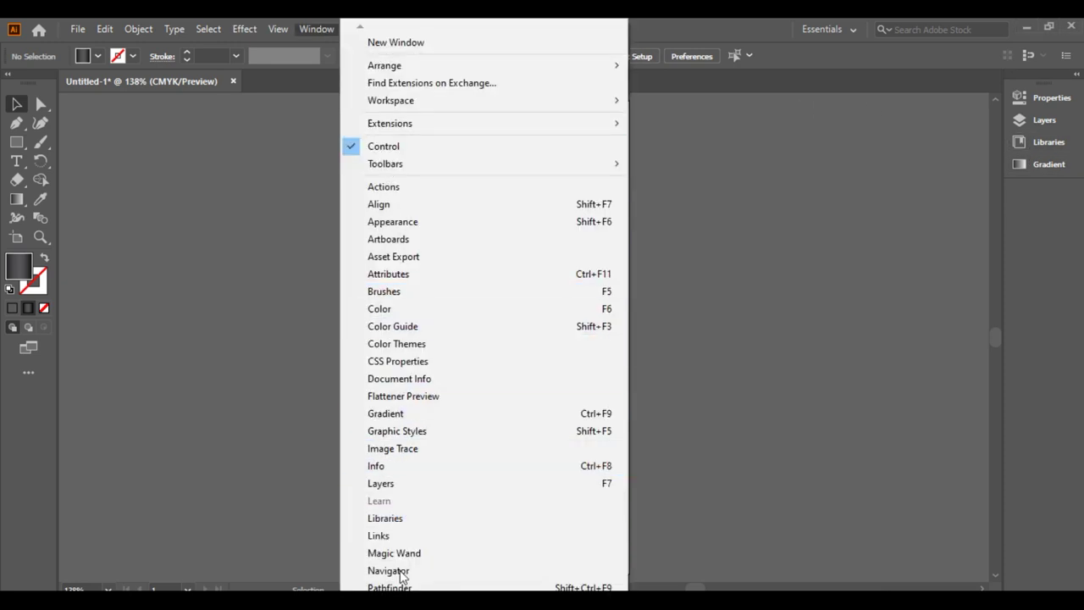
Load the Arrows symbol library from the Symbols panel, docked and enlarged beside the panels.
{"action": "left_click", "coordinate": [390, 527]}
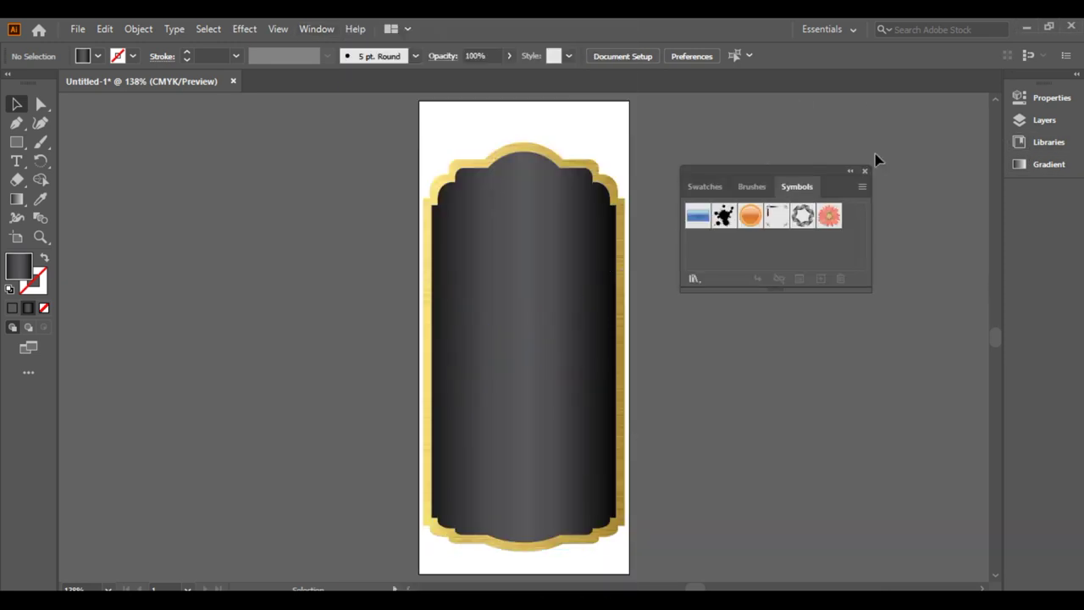
{"action": "left_click_drag", "start_coordinate": [926, 150], "coordinate": [891, 140]}
{"action": "left_click", "coordinate": [803, 251]}
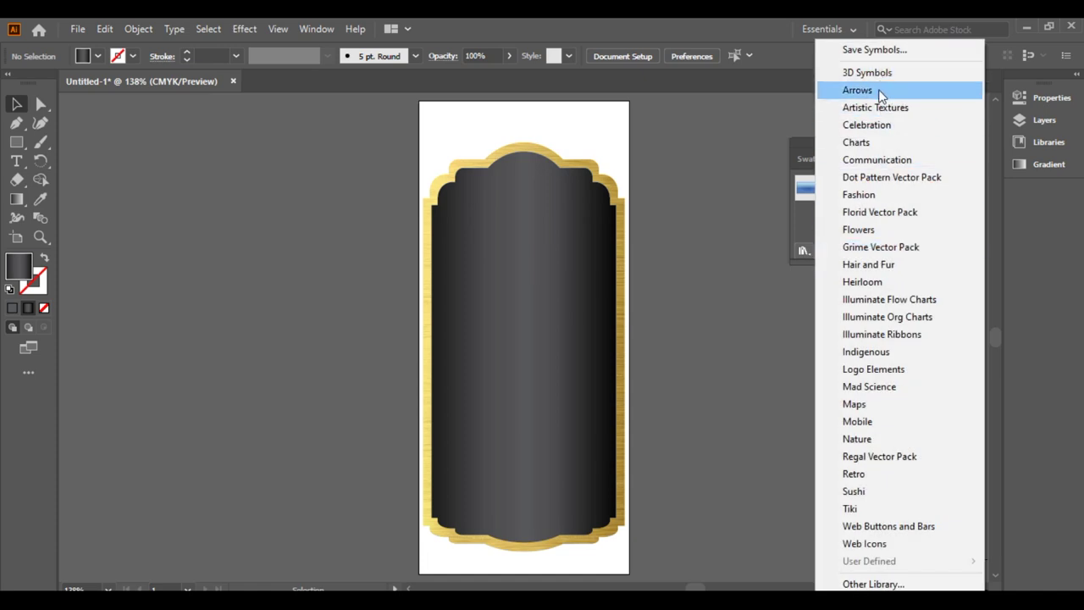
{"action": "left_click", "coordinate": [881, 90]}
{"action": "left_click", "coordinate": [974, 143]}
{"action": "left_click_drag", "start_coordinate": [585, 268], "coordinate": [1046, 197]}
{"action": "left_click", "coordinate": [1045, 196]}
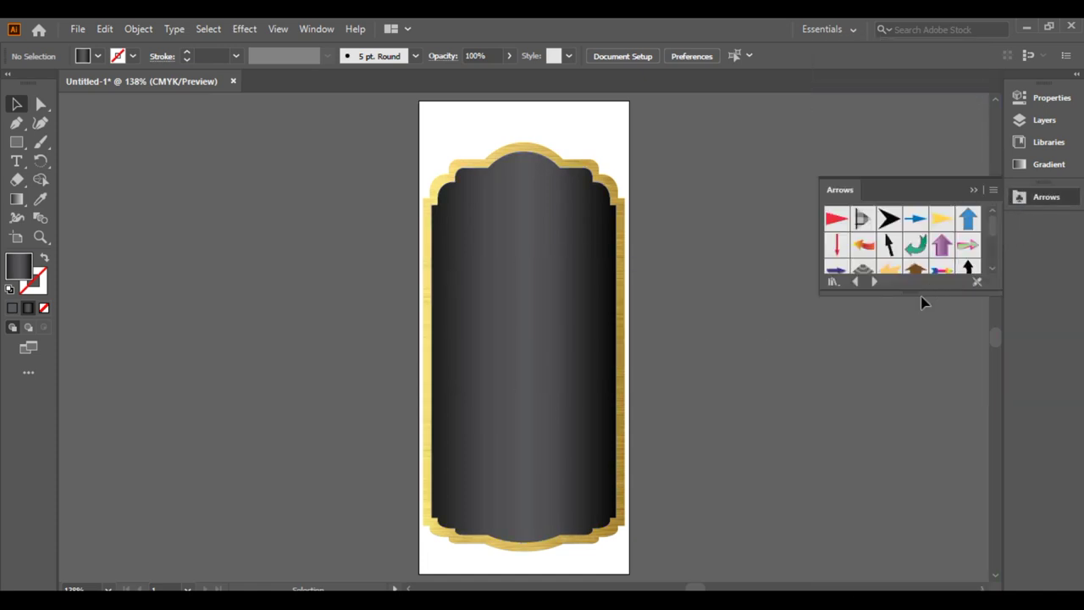
{"action": "left_click_drag", "start_coordinate": [920, 288], "coordinate": [876, 415]}
Step through the next symbol libraries to reach Charts.
{"action": "left_click", "coordinate": [874, 446]}
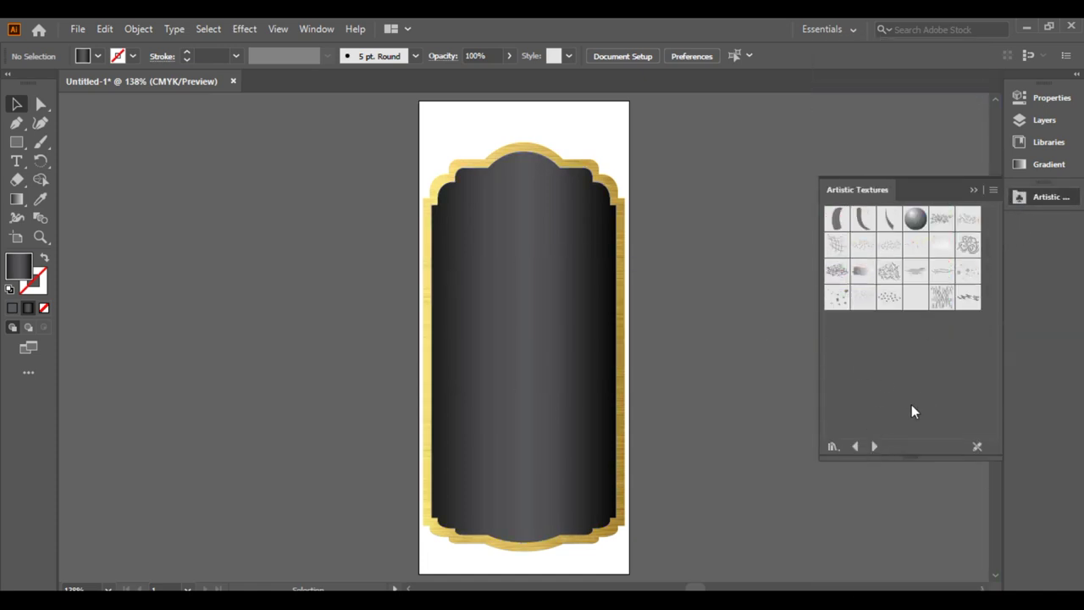
{"action": "left_click", "coordinate": [873, 446]}
{"action": "double_click", "coordinate": [873, 446]}
{"action": "left_click", "coordinate": [854, 446]}
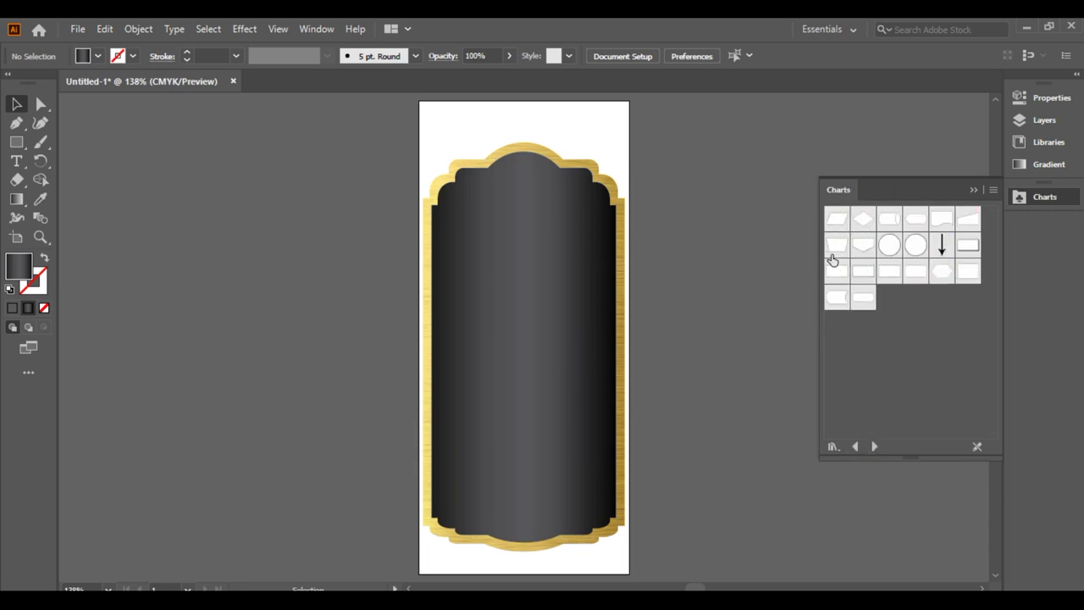
Place a Charts banner symbol on the label, rotate and stretch it, then advance libraries.
{"action": "left_click_drag", "start_coordinate": [503, 273], "coordinate": [525, 303]}
{"action": "mouse_move", "coordinate": [620, 257]}
{"action": "left_mouse_down"}
{"action": "mouse_move", "coordinate": [587, 245]}
{"action": "mouse_move", "coordinate": [503, 265]}
{"action": "left_mouse_up"}
{"action": "mouse_move", "coordinate": [529, 227]}
{"action": "left_mouse_down"}
{"action": "mouse_move", "coordinate": [544, 334]}
{"action": "mouse_move", "coordinate": [481, 274]}
{"action": "mouse_move", "coordinate": [619, 278]}
{"action": "left_mouse_up"}
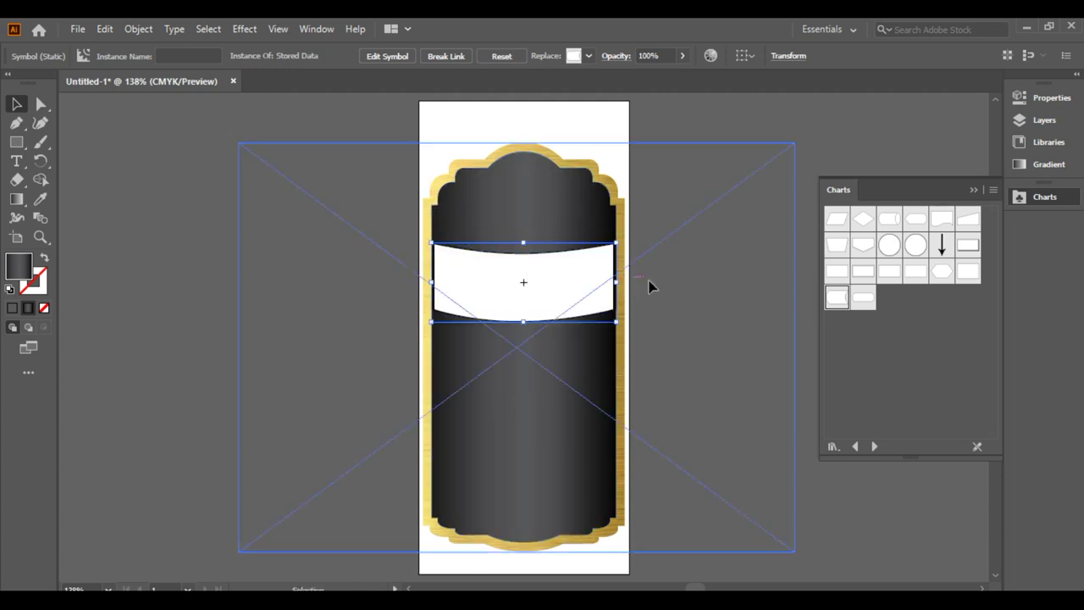
{"action": "left_click_drag", "start_coordinate": [556, 295], "coordinate": [559, 484]}
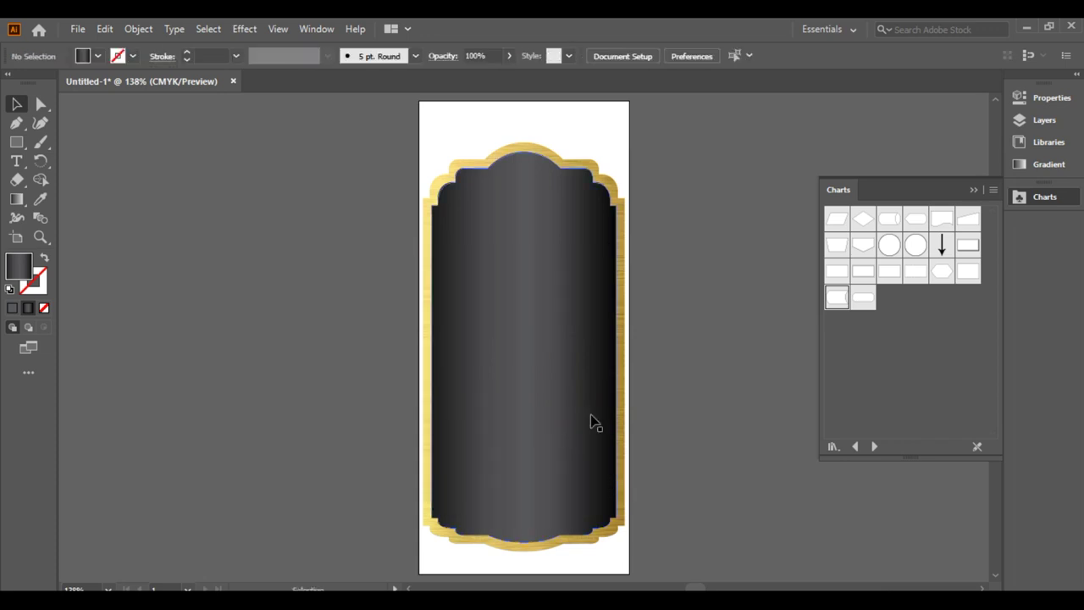
{"action": "left_click", "coordinate": [874, 446]}
{"action": "left_click", "coordinate": [875, 446]}
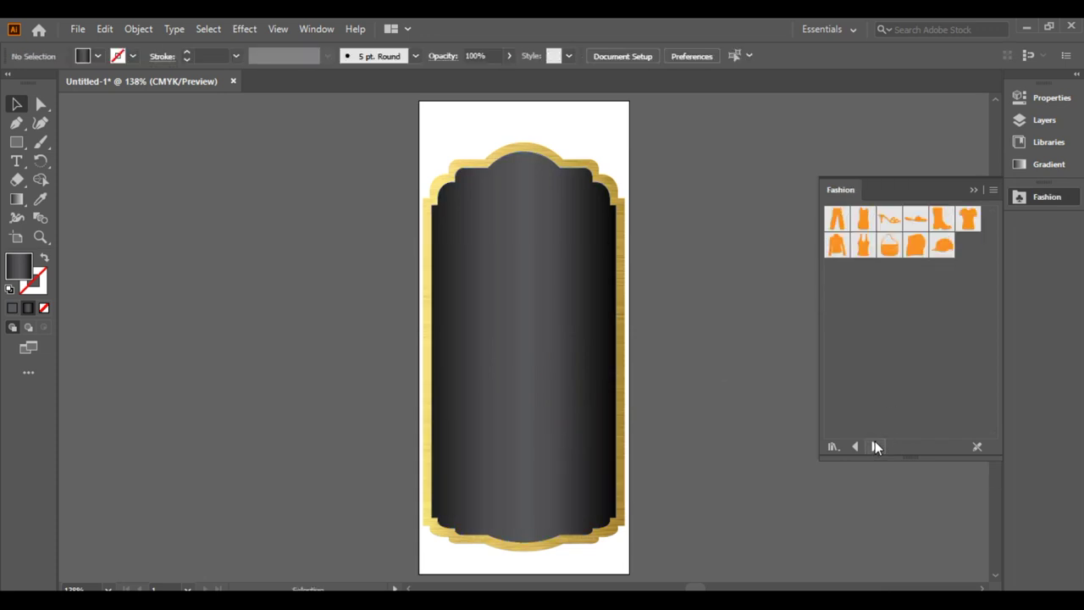
Place a florid swirl symbol on the label, rotated vertical and scaled to fit.
{"action": "left_click_drag", "start_coordinate": [837, 219], "coordinate": [733, 270]}
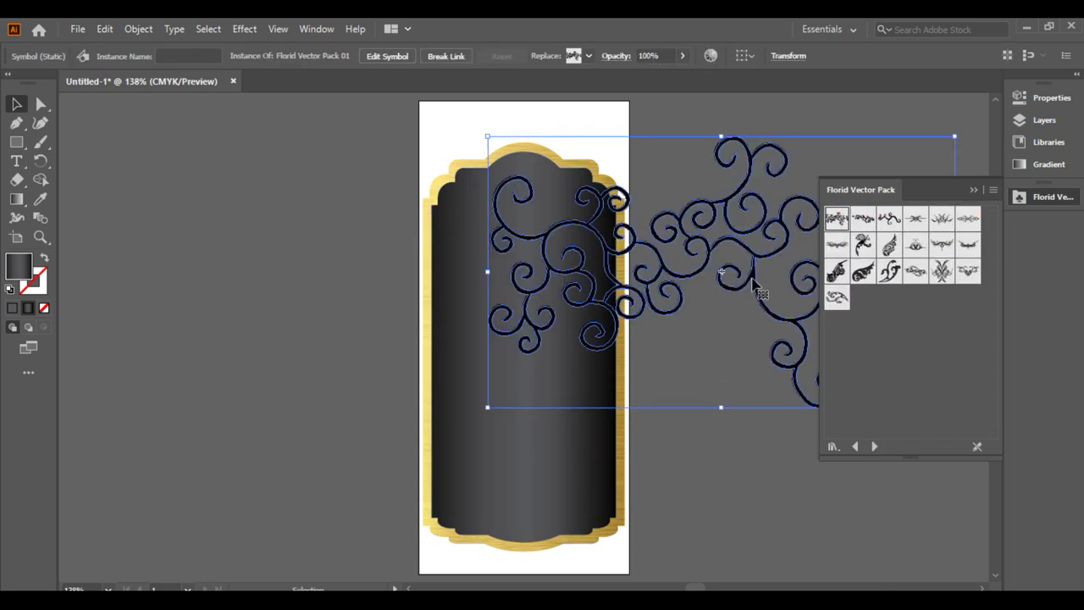
{"action": "left_click_drag", "start_coordinate": [720, 227], "coordinate": [579, 301]}
{"action": "left_click_drag", "start_coordinate": [715, 271], "coordinate": [549, 333]}
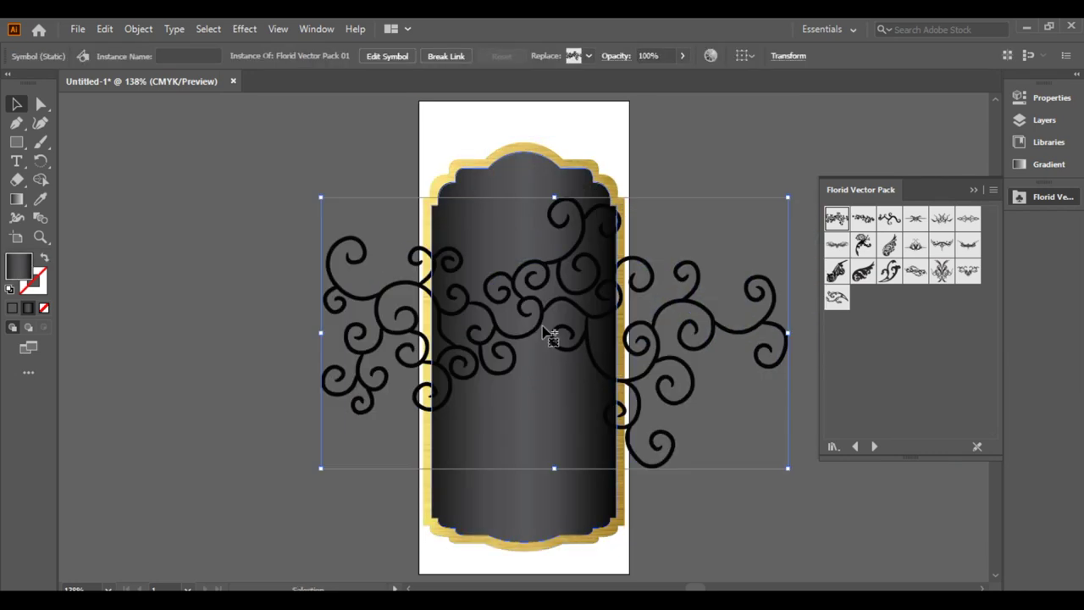
{"action": "mouse_move", "coordinate": [796, 191]}
{"action": "left_mouse_down"}
{"action": "mouse_move", "coordinate": [714, 114]}
{"action": "mouse_move", "coordinate": [588, 282]}
{"action": "left_mouse_up"}
{"action": "left_click_drag", "start_coordinate": [531, 377], "coordinate": [585, 318]}
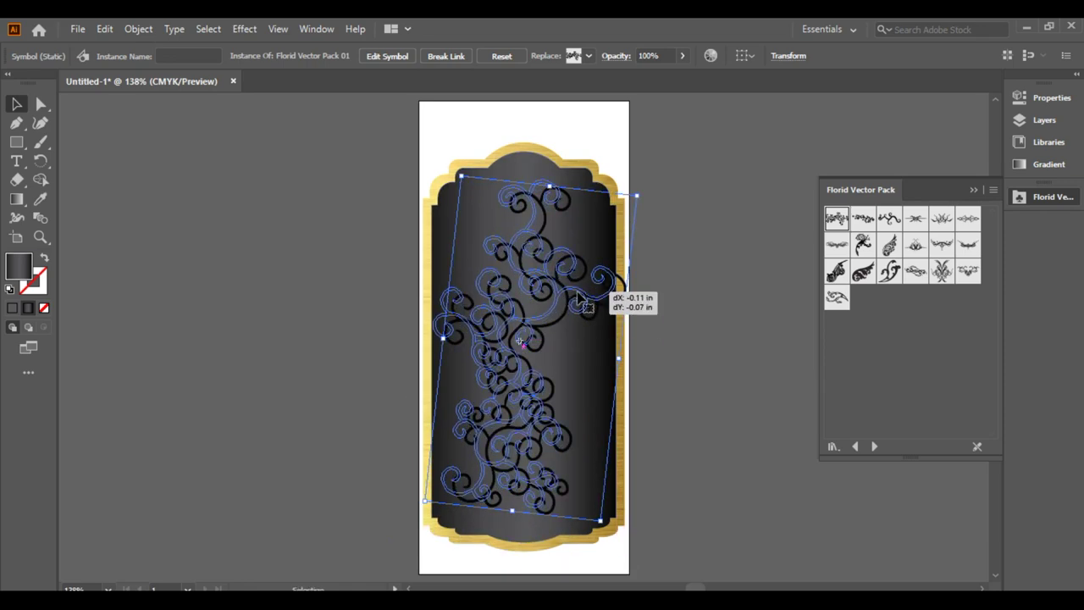
{"action": "left_click_drag", "start_coordinate": [546, 211], "coordinate": [617, 297]}
{"action": "left_click", "coordinate": [711, 322]}
Place the large Florid Vector Pack 07 flourish and delete the swirl from the label.
{"action": "left_click", "coordinate": [593, 381]}
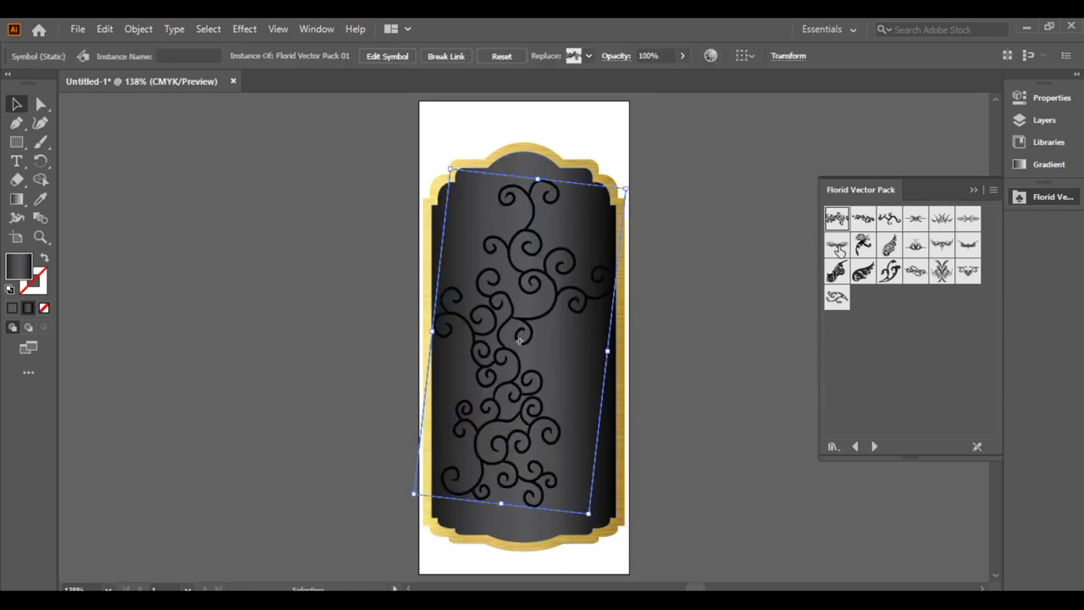
{"action": "left_click_drag", "start_coordinate": [836, 245], "coordinate": [597, 343]}
{"action": "left_click", "coordinate": [547, 474]}
{"action": "key", "text": "Delete"}
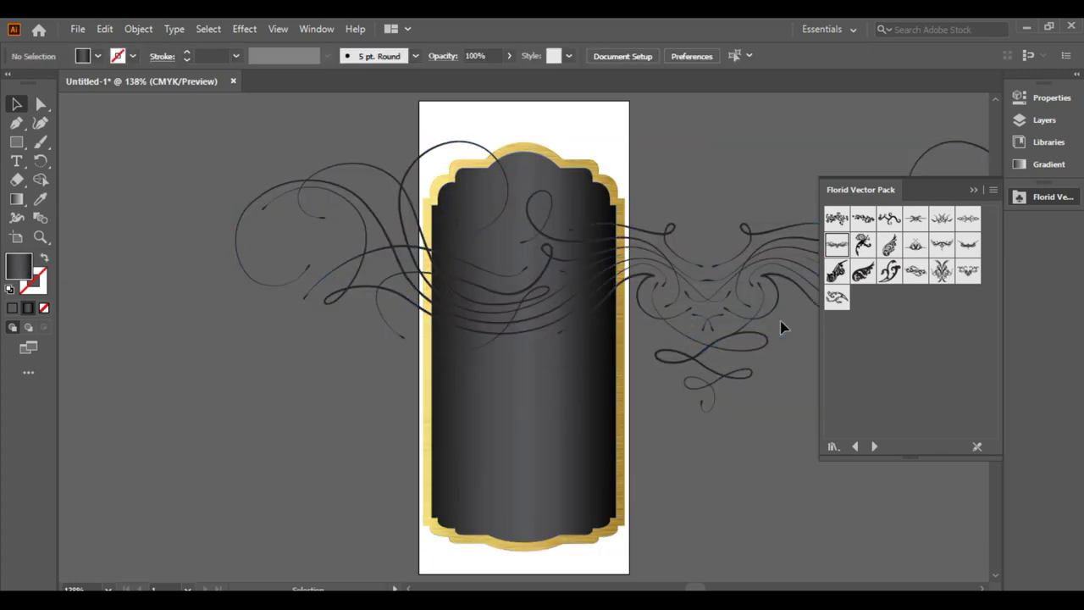
Shrink the flourish, centre it across the upper label, and Object > Expand it.
{"action": "left_click", "coordinate": [765, 297]}
{"action": "mouse_move", "coordinate": [238, 413]}
{"action": "left_mouse_down"}
{"action": "mouse_move", "coordinate": [770, 223]}
{"action": "mouse_move", "coordinate": [374, 317]}
{"action": "left_mouse_up"}
{"action": "left_click_drag", "start_coordinate": [781, 370], "coordinate": [479, 283]}
{"action": "left_click_drag", "start_coordinate": [458, 275], "coordinate": [561, 288]}
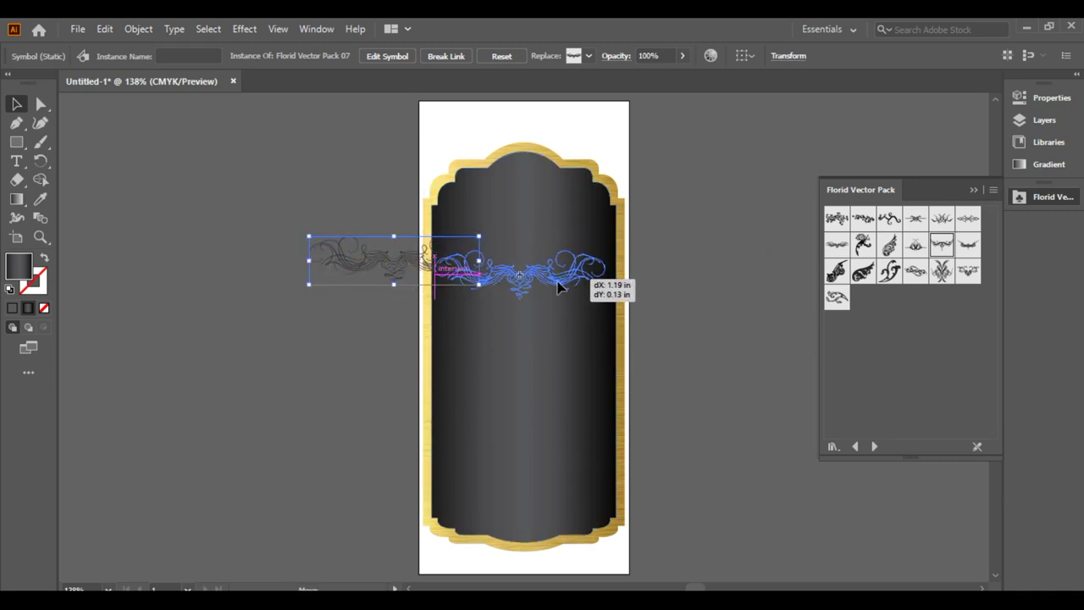
{"action": "left_click", "coordinate": [138, 28]}
{"action": "left_click", "coordinate": [204, 211]}
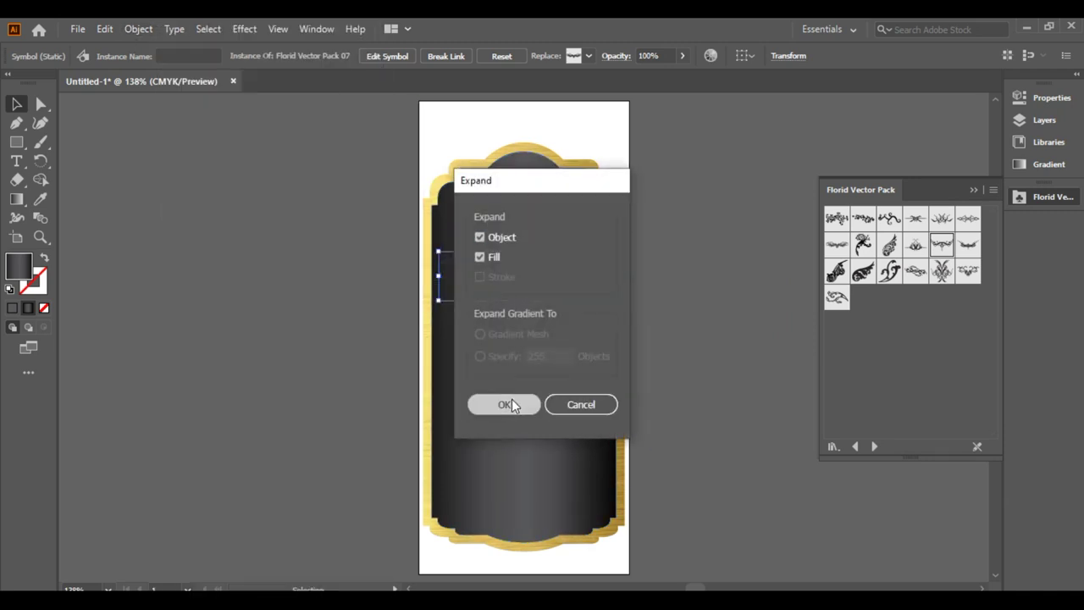
Expand the flourish and fill it with an orange-to-yellow gradient, deleting the black stop.
{"action": "left_click", "coordinate": [511, 399]}
{"action": "left_click", "coordinate": [28, 308]}
{"action": "double_click", "coordinate": [895, 220]}
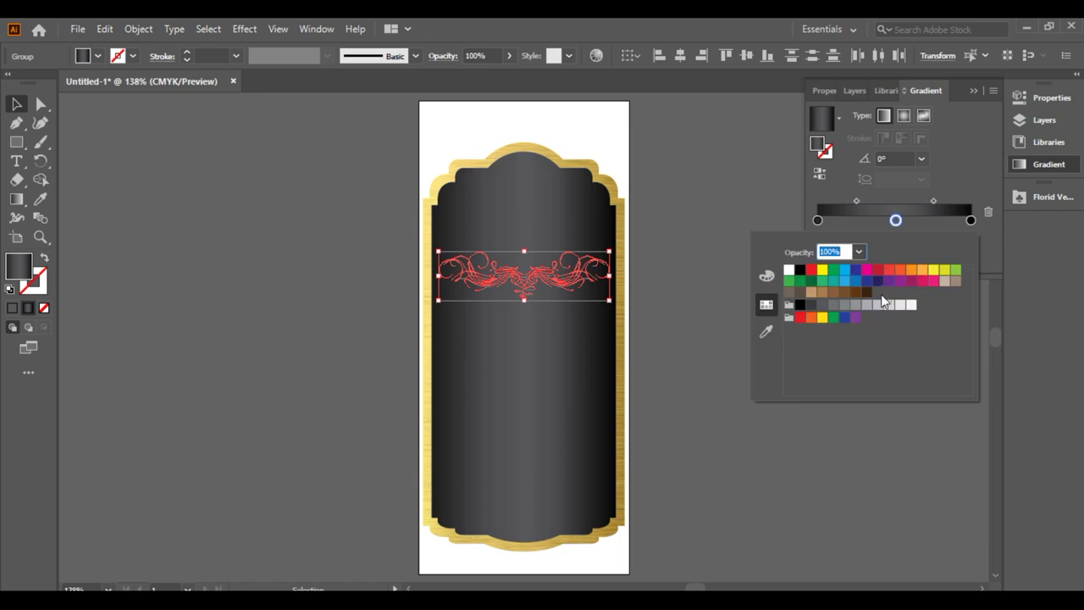
{"action": "left_click", "coordinate": [933, 269]}
{"action": "left_click", "coordinate": [818, 220]}
{"action": "double_click", "coordinate": [817, 220]}
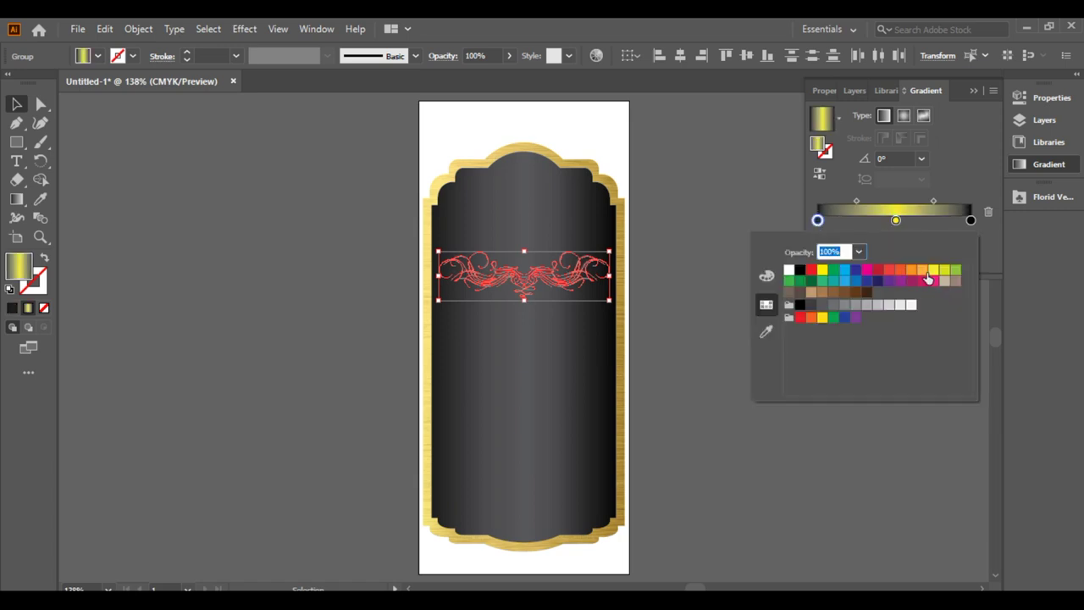
{"action": "left_click", "coordinate": [927, 275]}
{"action": "left_click", "coordinate": [949, 220]}
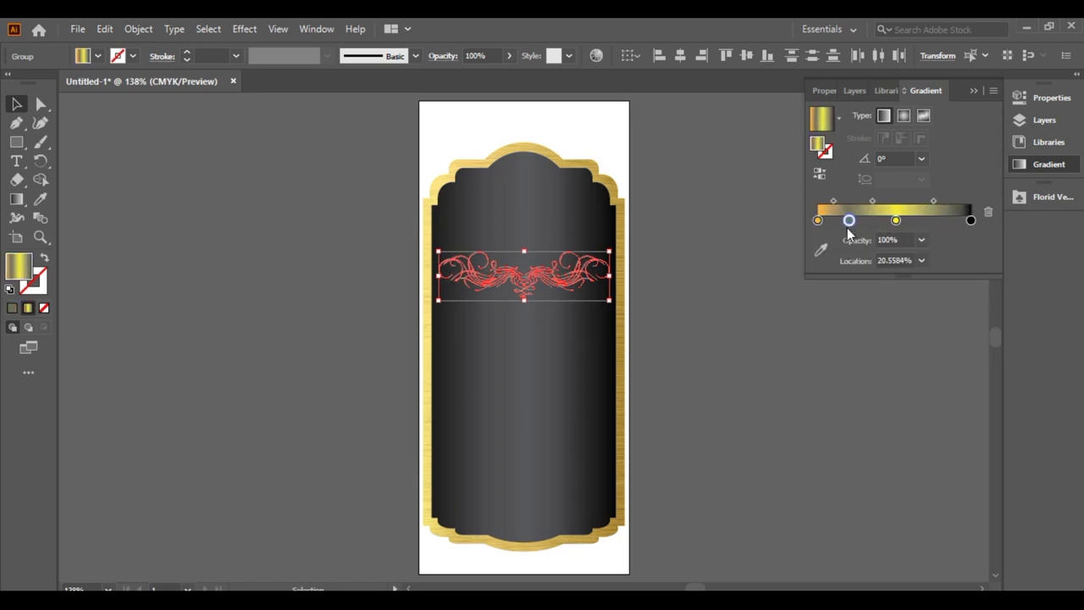
{"action": "left_click_drag", "start_coordinate": [970, 222], "coordinate": [931, 254]}
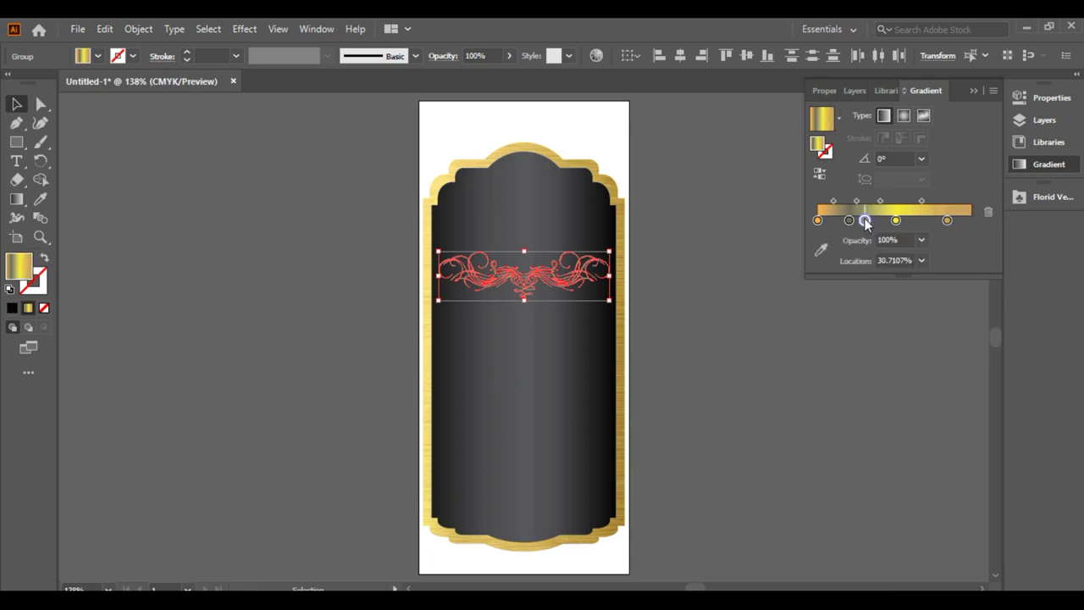
Check both halves of the gold ornament are selected, then deselect it.
{"action": "left_click", "coordinate": [711, 298]}
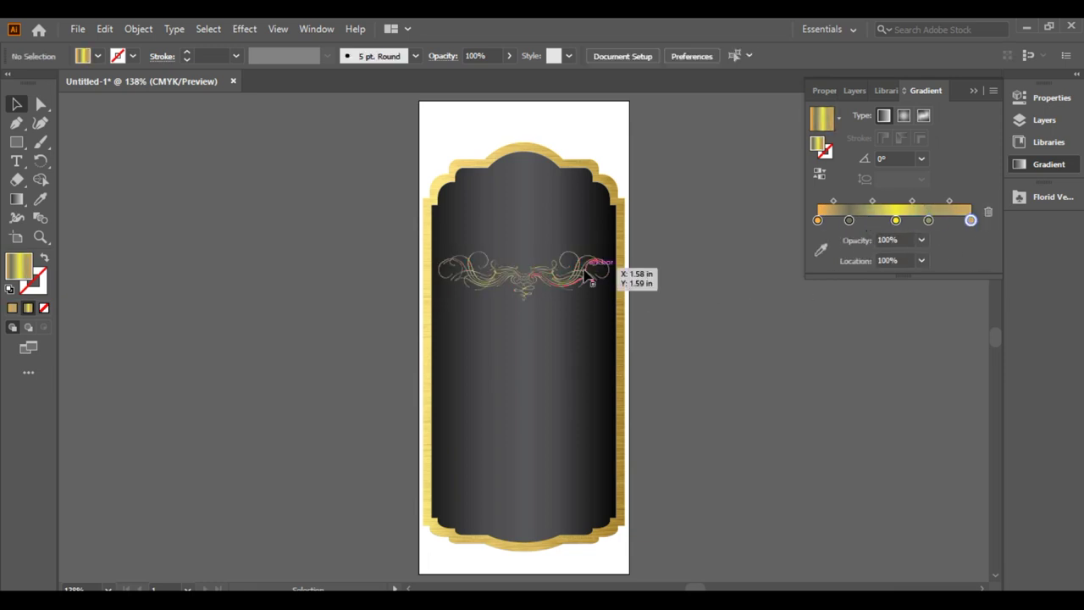
{"action": "left_click", "coordinate": [492, 280]}
{"action": "left_click", "coordinate": [661, 310]}
{"action": "left_click", "coordinate": [554, 217]}
{"action": "left_click", "coordinate": [608, 280]}
{"action": "left_click", "coordinate": [274, 284]}
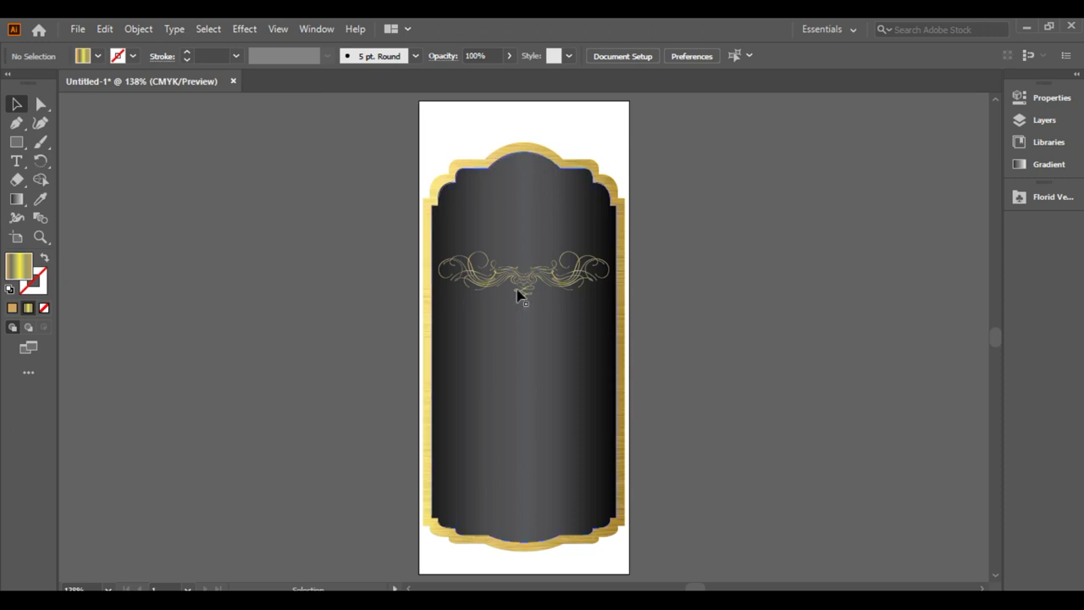
{"action": "left_click", "coordinate": [16, 160]}
Create the heading text HERBAL and place it on the label below the ornament.
{"action": "left_click", "coordinate": [720, 305]}
{"action": "type", "text": "Herbal"}
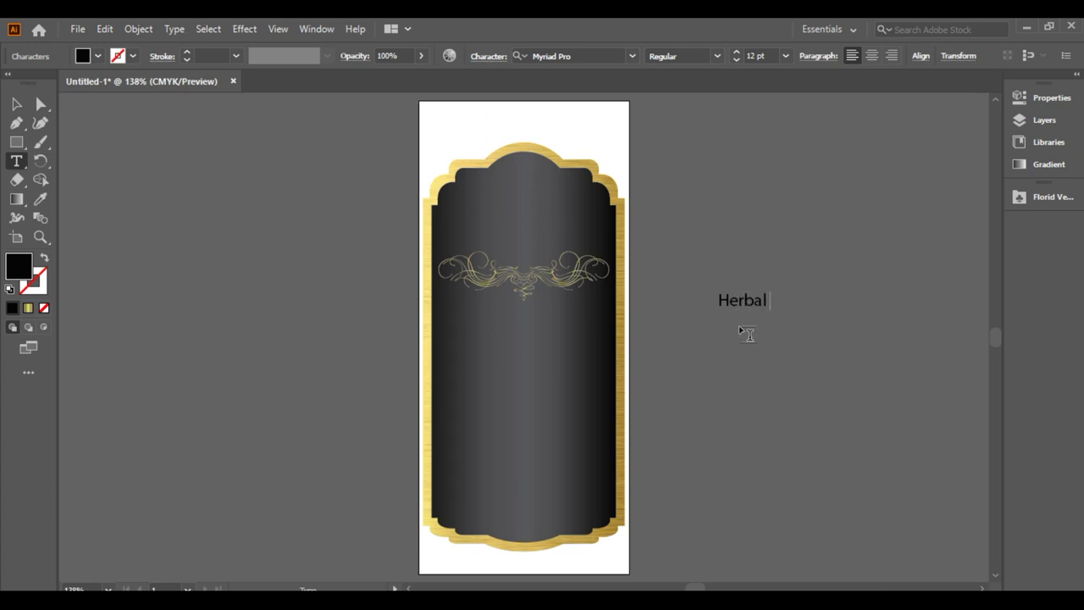
{"action": "type", "text": "Hair"}
{"action": "type", "text": "od"}
{"action": "key", "text": "ctrl+shift+Left"}
{"action": "key", "text": "ctrl+shift+Left"}
{"action": "key", "text": "BackSpace"}
{"action": "key", "text": "Escape"}
{"action": "mouse_move", "coordinate": [718, 310]}
{"action": "left_mouse_down"}
{"action": "mouse_move", "coordinate": [506, 322]}
{"action": "mouse_move", "coordinate": [562, 331]}
{"action": "left_mouse_up"}
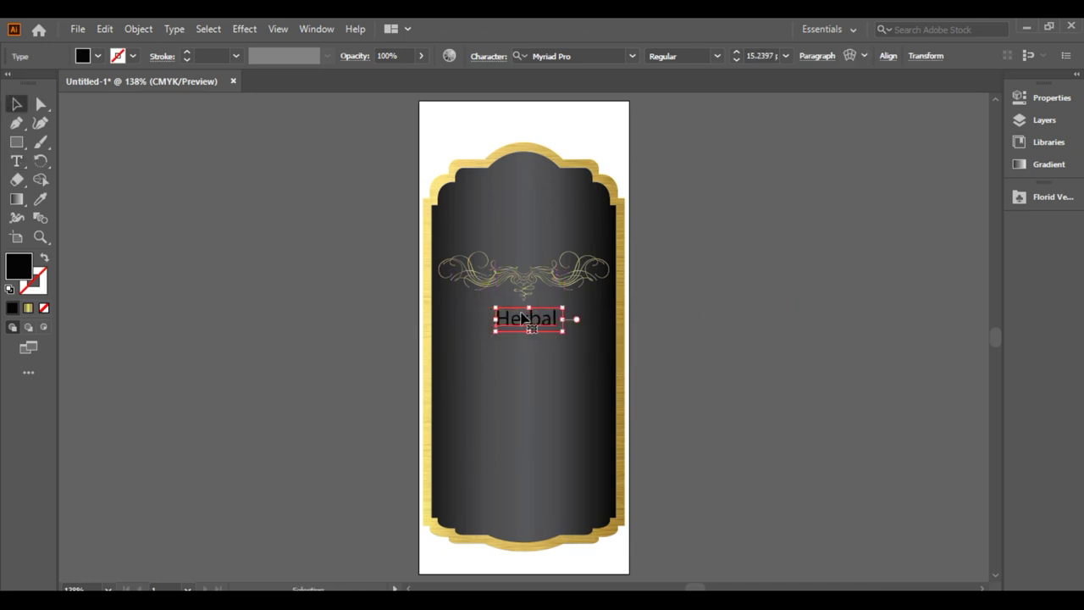
{"action": "double_click", "coordinate": [566, 322]}
{"action": "key", "text": "ctrl+a"}
{"action": "type", "text": "HERBAL"}
{"action": "key", "text": "Escape"}
{"action": "mouse_move", "coordinate": [543, 319]}
{"action": "left_mouse_down"}
{"action": "mouse_move", "coordinate": [526, 320]}
{"action": "mouse_move", "coordinate": [535, 323]}
{"action": "left_mouse_up"}
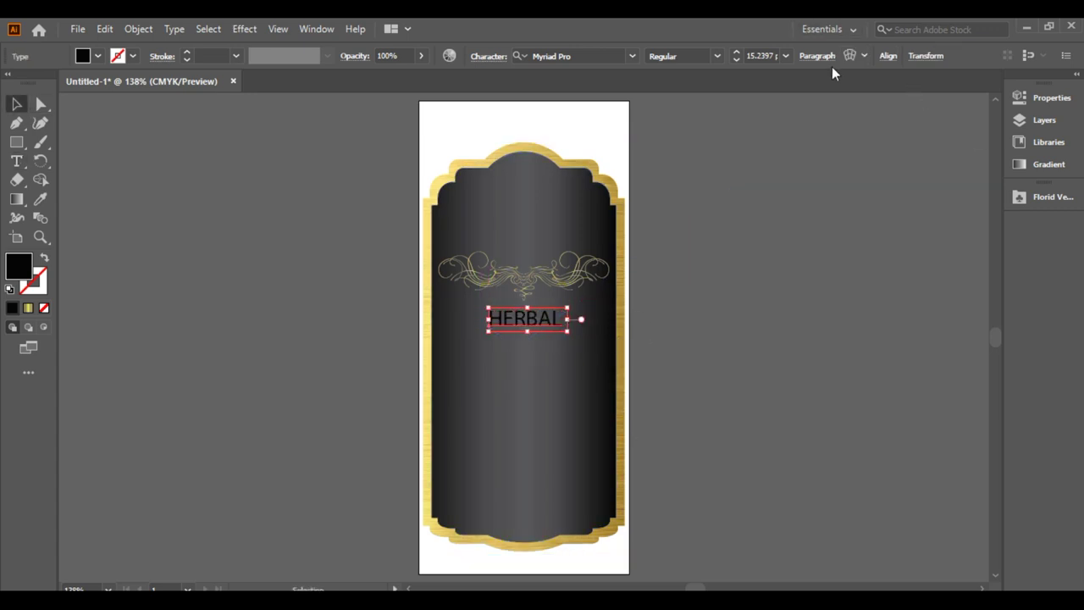
Fill the HERBAL heading with white.
{"action": "left_click", "coordinate": [591, 55]}
{"action": "scroll", "coordinate": [678, 161], "scroll_direction": "down", "scroll_amount": 1}
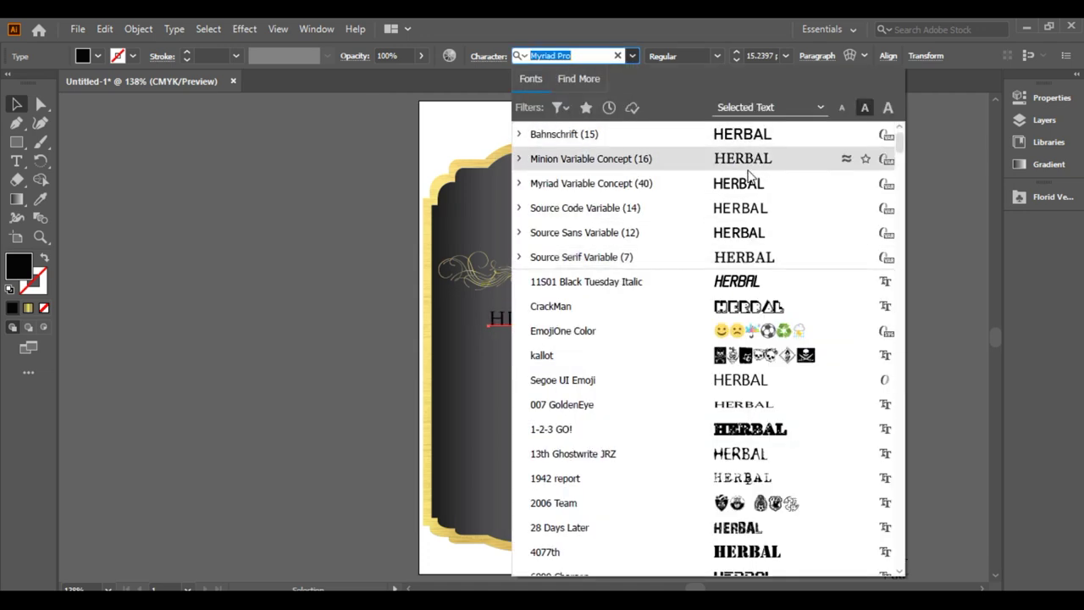
{"action": "key", "text": "Escape"}
{"action": "left_click", "coordinate": [97, 56]}
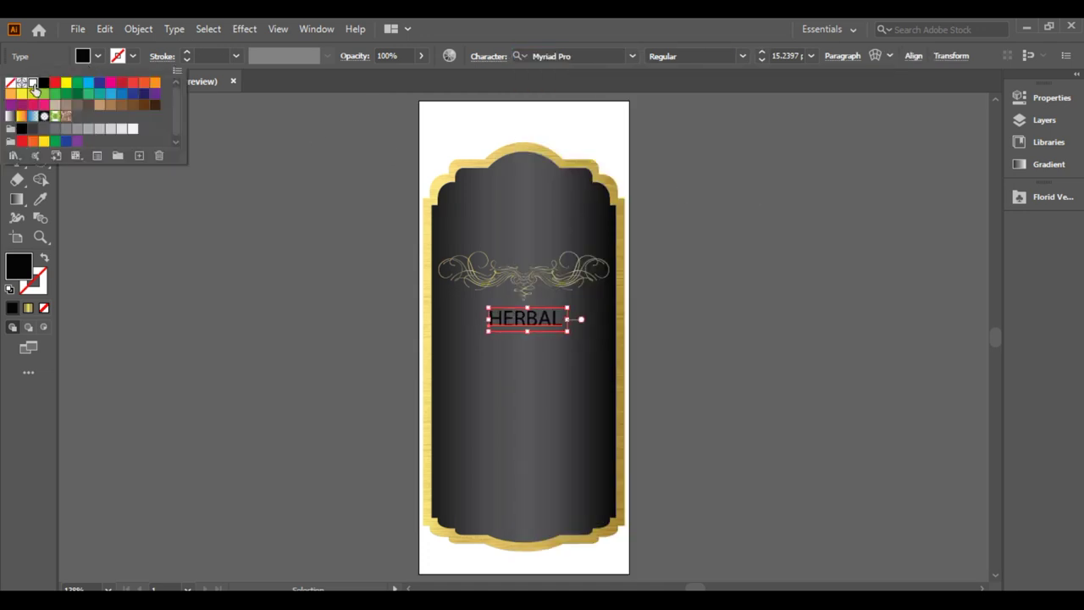
{"action": "left_click", "coordinate": [33, 83]}
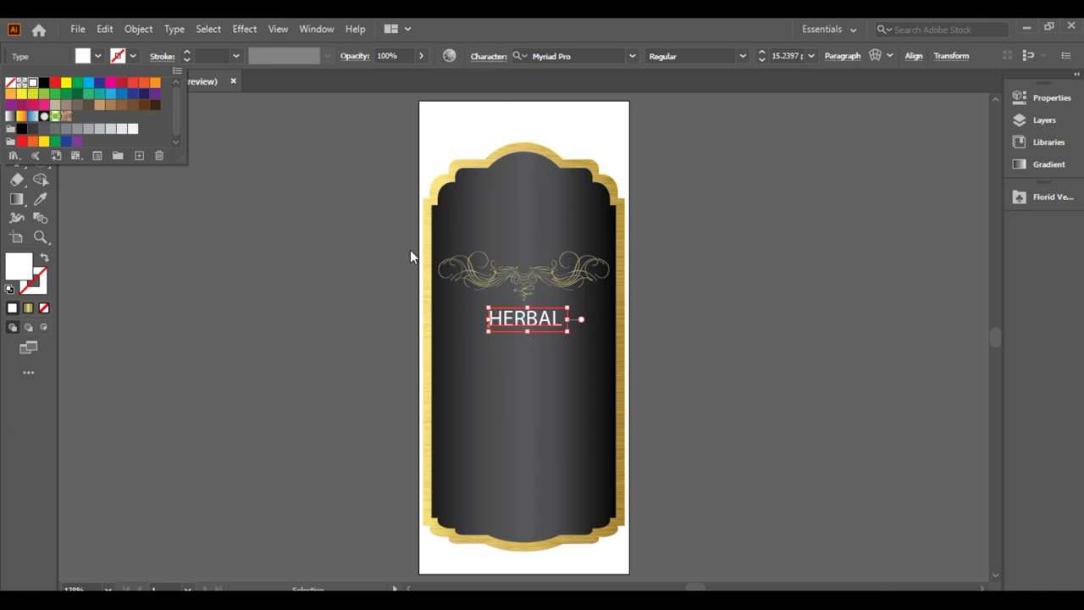
Duplicate HERBAL just below and retype the copy as HAIR FOOD.
{"action": "left_click_drag", "start_coordinate": [542, 326], "coordinate": [536, 347]}
{"action": "double_click", "coordinate": [536, 341]}
{"action": "type", "text": "HAIR FOOD"}
{"action": "key", "text": "Escape"}
{"action": "left_click_drag", "start_coordinate": [584, 340], "coordinate": [569, 340]}
Set HAIR FOOD and HERBAL to Bold Condensed and line HAIR FOOD up under HERBAL.
{"action": "left_click", "coordinate": [742, 56]}
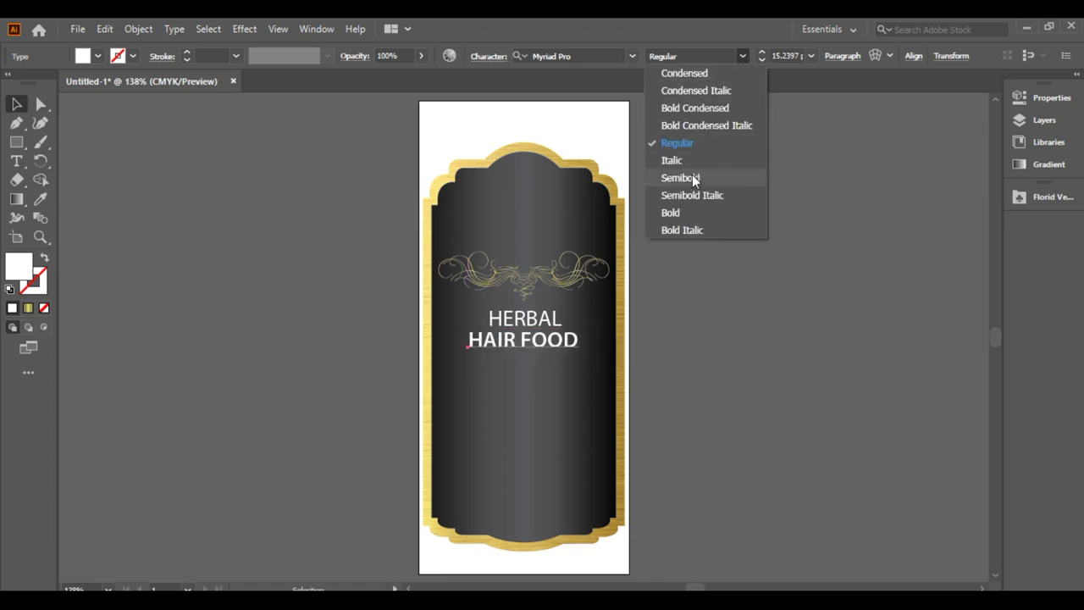
{"action": "left_click", "coordinate": [694, 107]}
{"action": "left_click", "coordinate": [525, 318]}
{"action": "left_click", "coordinate": [742, 55]}
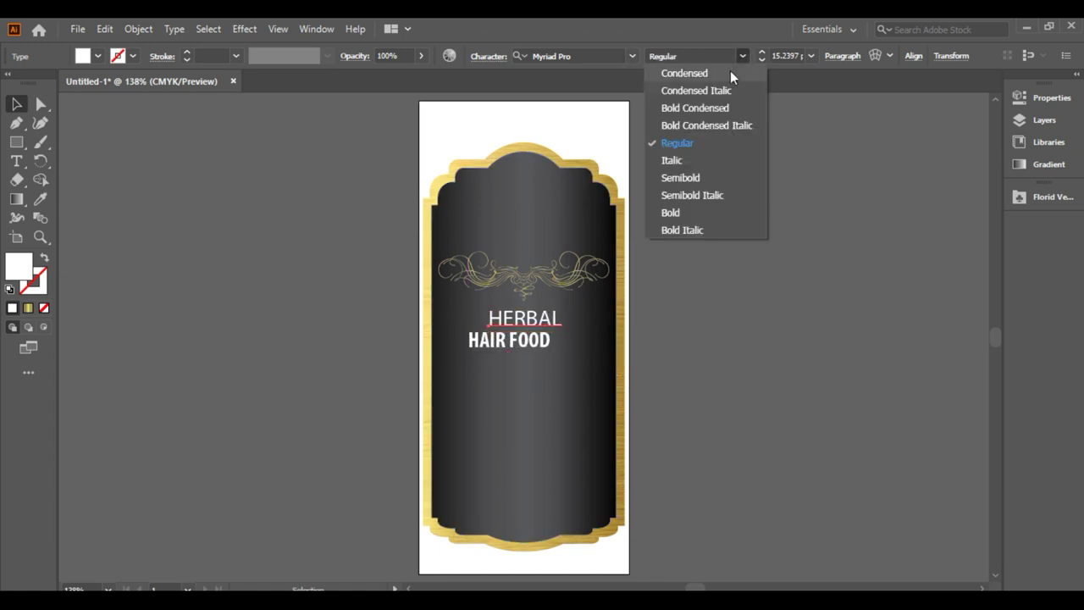
{"action": "left_click", "coordinate": [695, 107]}
{"action": "left_click_drag", "start_coordinate": [542, 340], "coordinate": [562, 340]}
Centre and evenly distribute the ornament and headings, nudging HERBAL closer to HAIR FOOD.
{"action": "left_click", "coordinate": [534, 320], "text": "shift"}
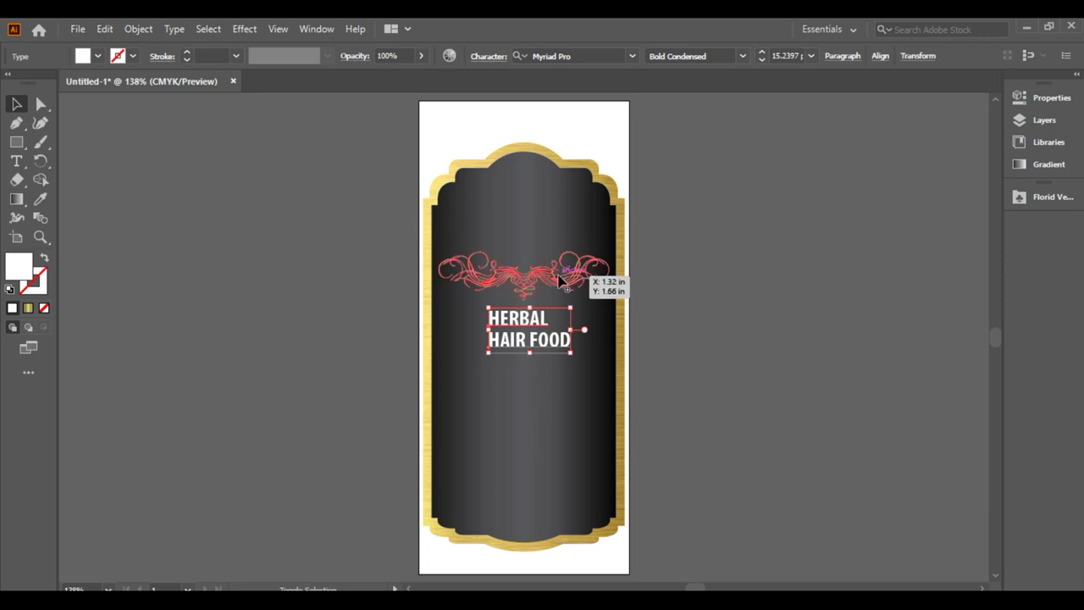
{"action": "left_click", "coordinate": [593, 276], "text": "shift"}
{"action": "left_click", "coordinate": [665, 55]}
{"action": "left_click", "coordinate": [534, 55]}
{"action": "left_click", "coordinate": [738, 237]}
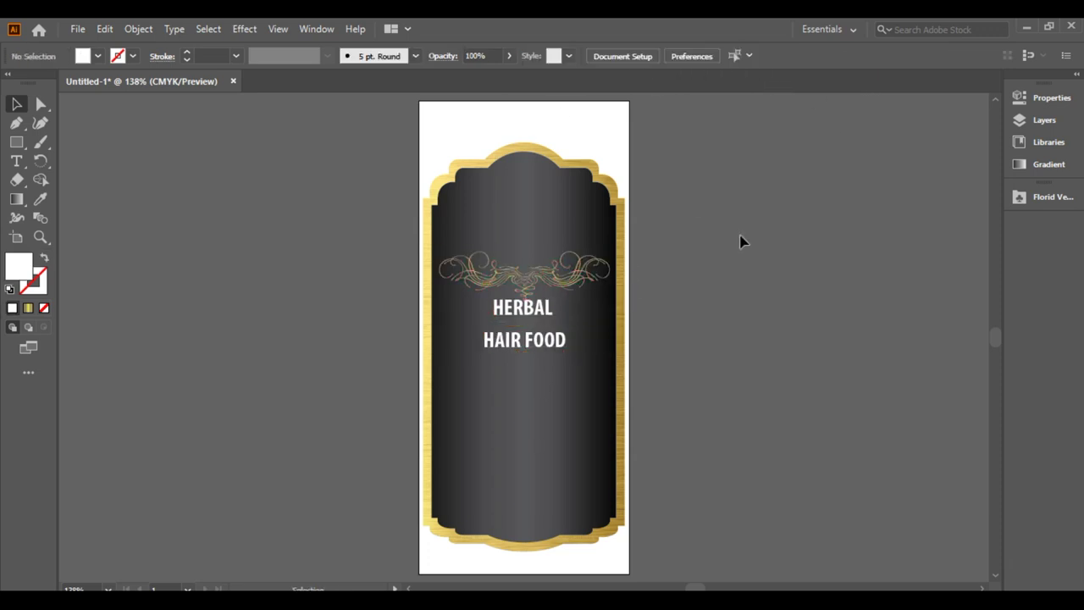
{"action": "left_click", "coordinate": [523, 308]}
{"action": "left_click_drag", "start_coordinate": [523, 307], "coordinate": [523, 317]}
{"action": "left_click", "coordinate": [617, 309]}
{"action": "left_click", "coordinate": [593, 279]}
{"action": "left_click", "coordinate": [584, 373]}
{"action": "left_click", "coordinate": [532, 341]}
{"action": "left_click", "coordinate": [669, 338]}
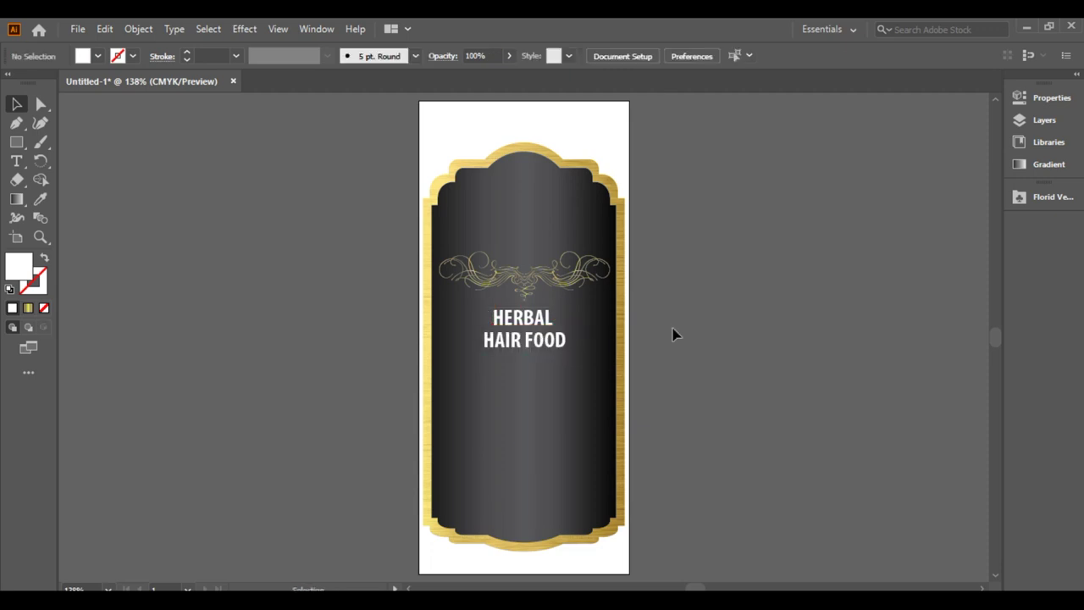
Add a 100% HAIR GROWTH text line beneath HAIR FOOD.
{"action": "key", "text": "t"}
{"action": "left_click", "coordinate": [451, 357]}
{"action": "type", "text": "100% HAIR GROWTH"}
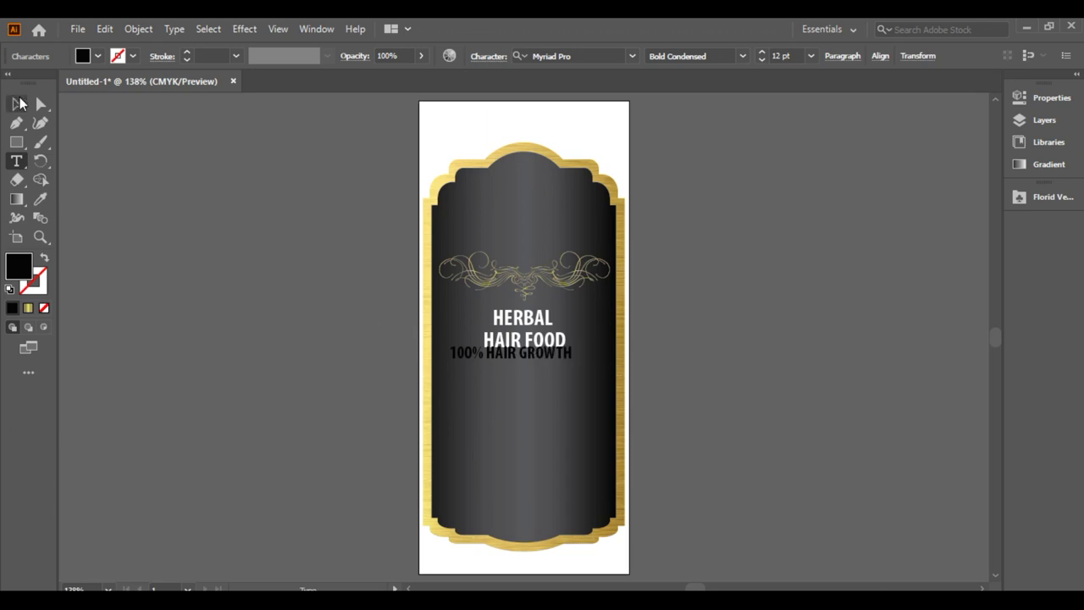
{"action": "left_click", "coordinate": [19, 104]}
{"action": "left_click_drag", "start_coordinate": [552, 356], "coordinate": [560, 364]}
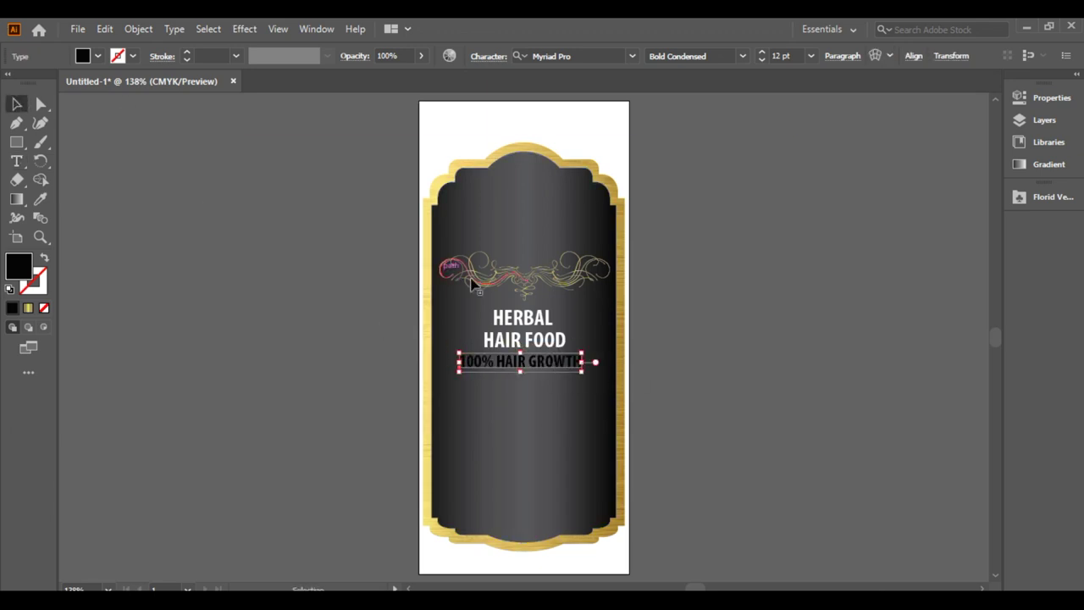
Set the slogan font to 4077th, scale it narrower and nudge it down.
{"action": "left_click", "coordinate": [632, 55]}
{"action": "scroll", "coordinate": [655, 321], "scroll_direction": "down", "scroll_amount": 2}
{"action": "scroll", "coordinate": [697, 310], "scroll_direction": "down", "scroll_amount": 3}
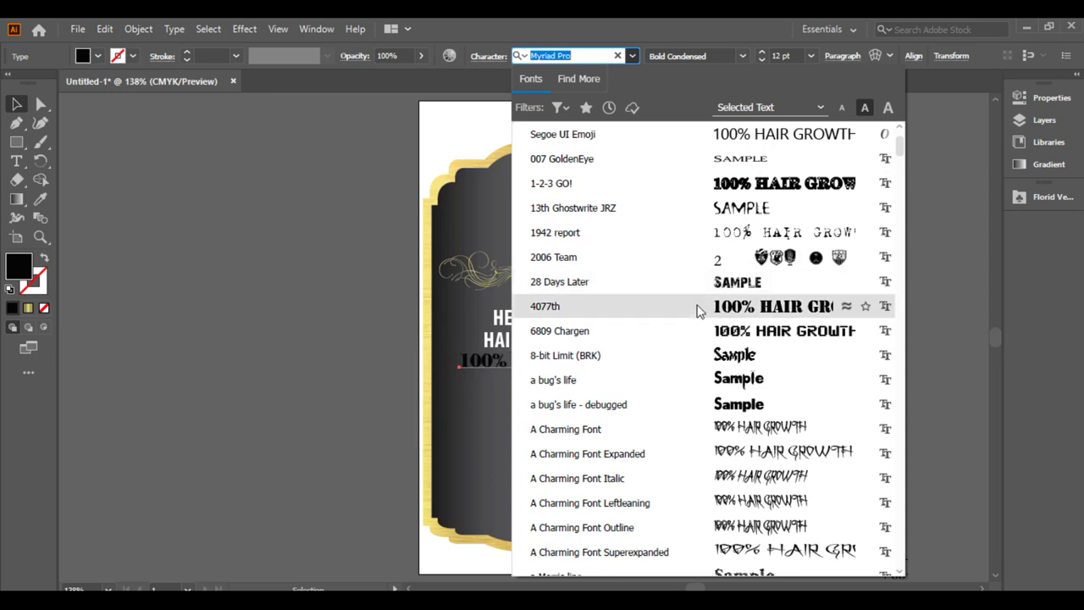
{"action": "left_click", "coordinate": [697, 305]}
{"action": "left_click_drag", "start_coordinate": [648, 371], "coordinate": [590, 369]}
{"action": "key", "text": "Down"}
{"action": "key", "text": "Down"}
{"action": "key", "text": "Down"}
{"action": "key", "text": "Down"}
{"action": "key", "text": "Down"}
{"action": "key", "text": "Down"}
Expand the 100% HAIR GROWTH text into shapes and fill it with the gold gradient.
{"action": "left_click", "coordinate": [186, 194]}
{"action": "left_click", "coordinate": [564, 376]}
{"action": "left_click", "coordinate": [141, 29]}
{"action": "left_click", "coordinate": [169, 224]}
{"action": "left_click", "coordinate": [503, 404]}
{"action": "key", "text": "period"}
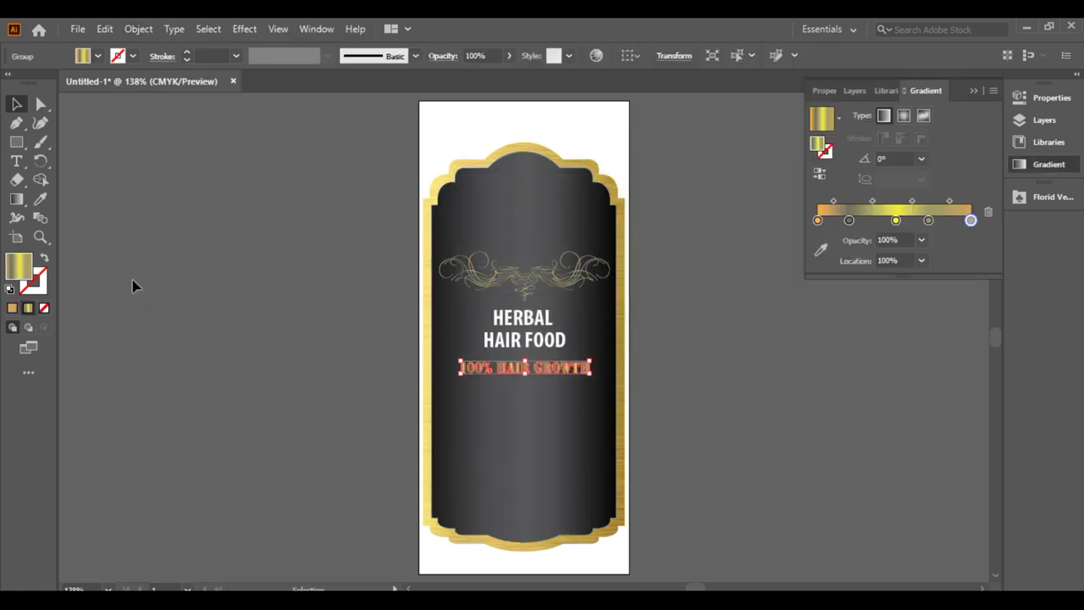
{"action": "left_click", "coordinate": [154, 218]}
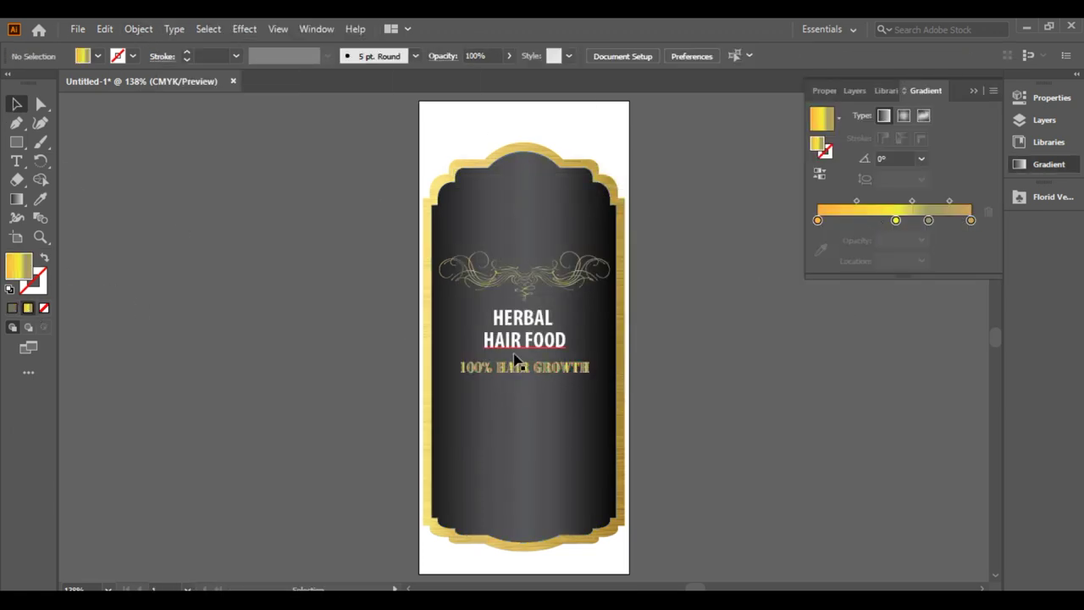
{"action": "left_click", "coordinate": [569, 367]}
Adjust the slogan's gradient stops and remove two stops from the ornament's gradient.
{"action": "left_click", "coordinate": [844, 222]}
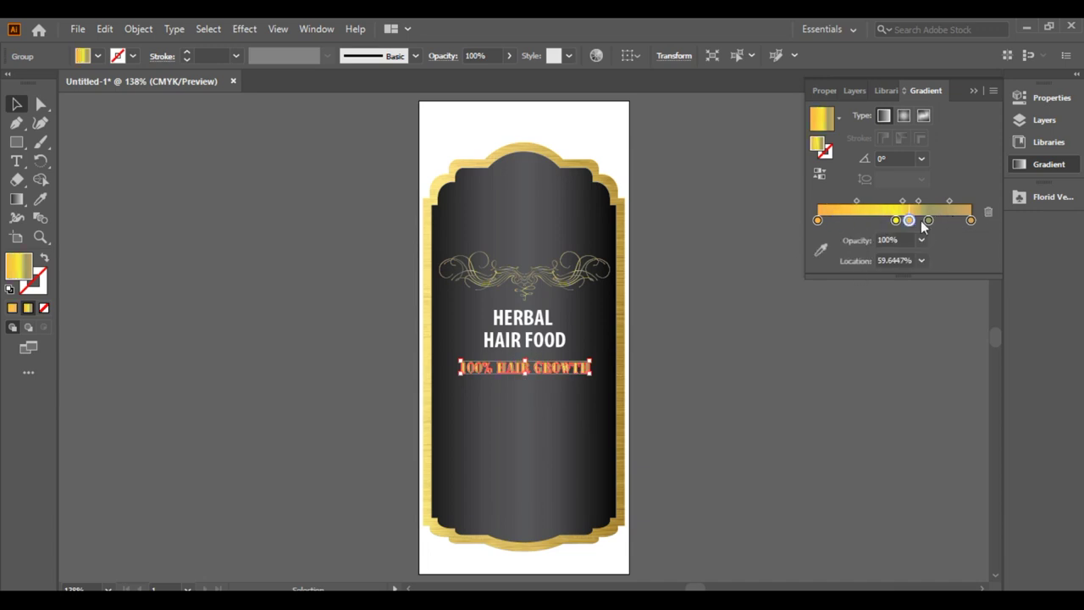
{"action": "left_click_drag", "start_coordinate": [950, 221], "coordinate": [973, 218]}
{"action": "left_click", "coordinate": [721, 300]}
{"action": "left_click", "coordinate": [528, 279]}
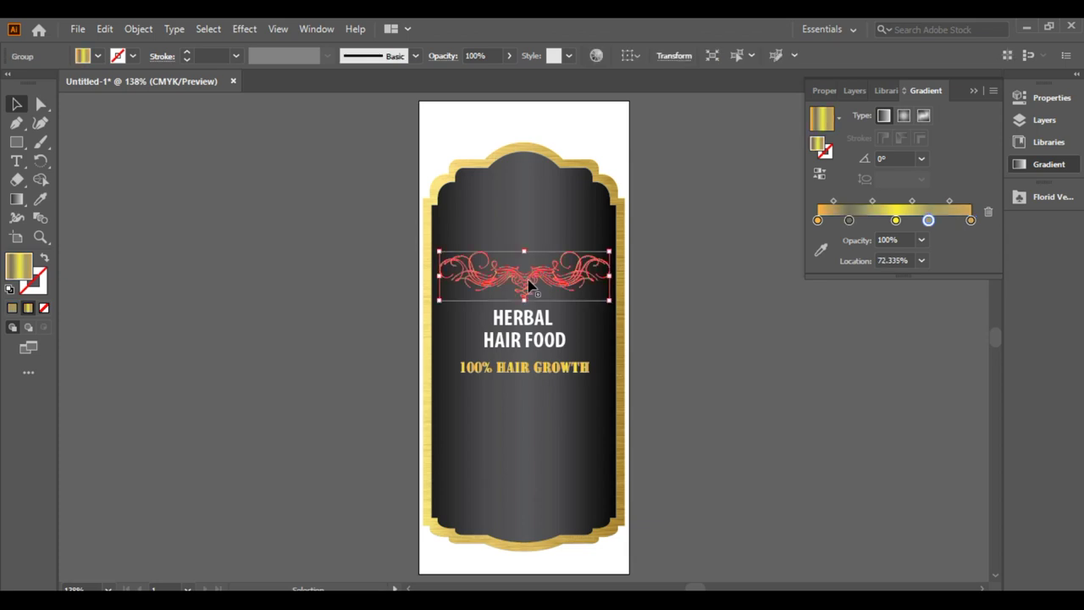
{"action": "left_click_drag", "start_coordinate": [849, 221], "coordinate": [848, 254]}
{"action": "mouse_move", "coordinate": [928, 221]}
{"action": "left_mouse_down"}
{"action": "mouse_move", "coordinate": [928, 254]}
{"action": "mouse_move", "coordinate": [981, 219]}
{"action": "left_mouse_up"}
{"action": "left_click", "coordinate": [138, 192]}
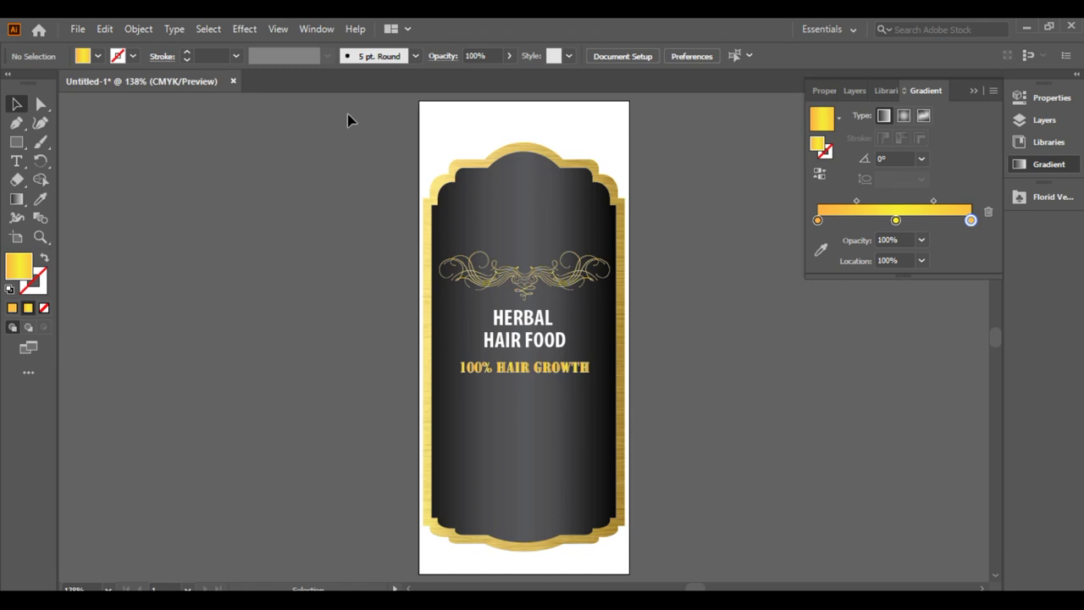
{"action": "left_click", "coordinate": [16, 160]}
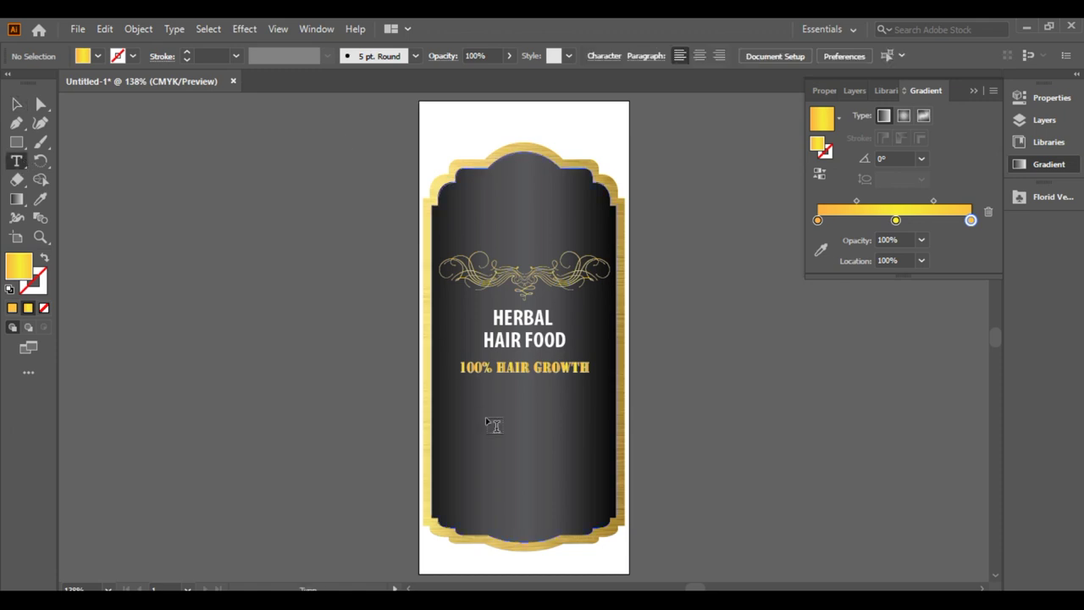
Type the BENIFITS: list with HAIR, MAKES STRONG & SMOOTH and SHINY & HEALTHY lines.
{"action": "left_click", "coordinate": [491, 420]}
{"action": "type", "text": "BENIFITS"}
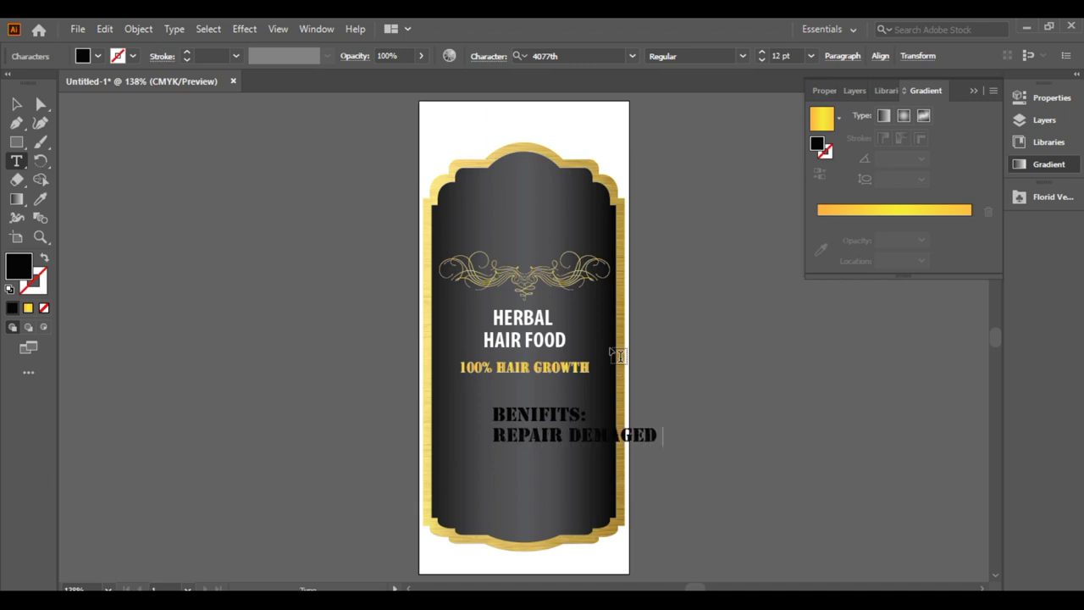
{"action": "type", "text": "HAIR"}
{"action": "key", "text": "Return"}
{"action": "type", "text": "MAKES STORN"}
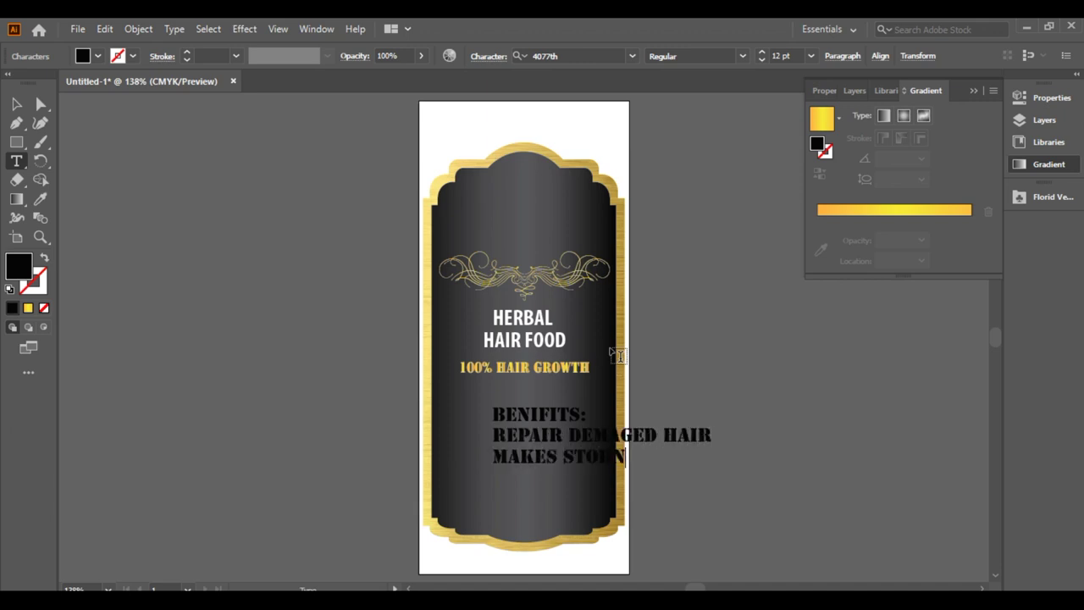
{"action": "key", "text": "BackSpace"}
{"action": "key", "text": "BackSpace"}
{"action": "key", "text": "BackSpace"}
{"action": "type", "text": "RONG & SMOOT"}
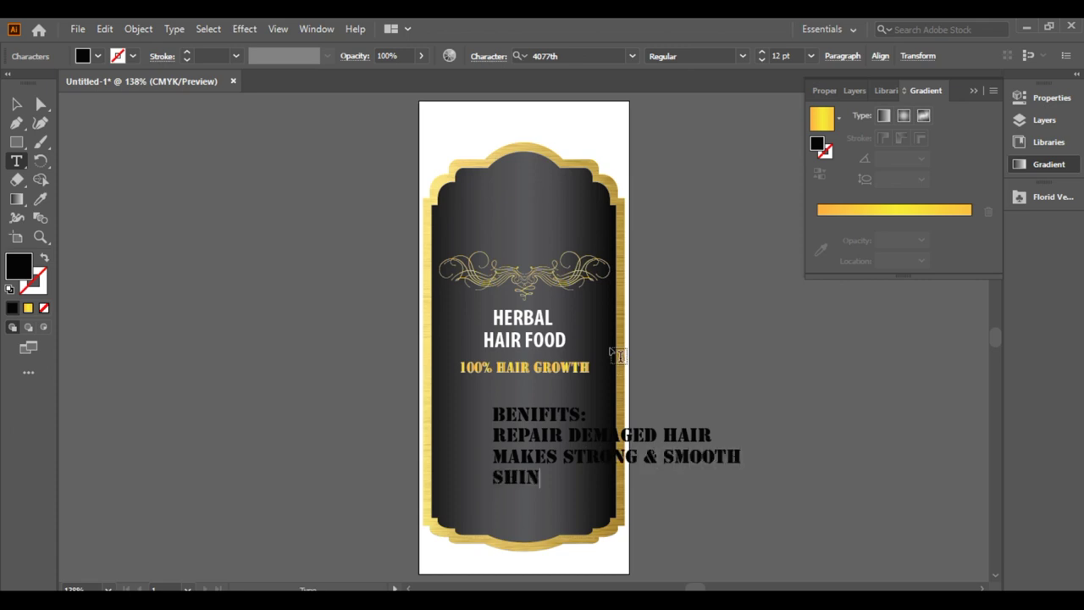
{"action": "type", "text": "H SHINY & HEALTHY"}
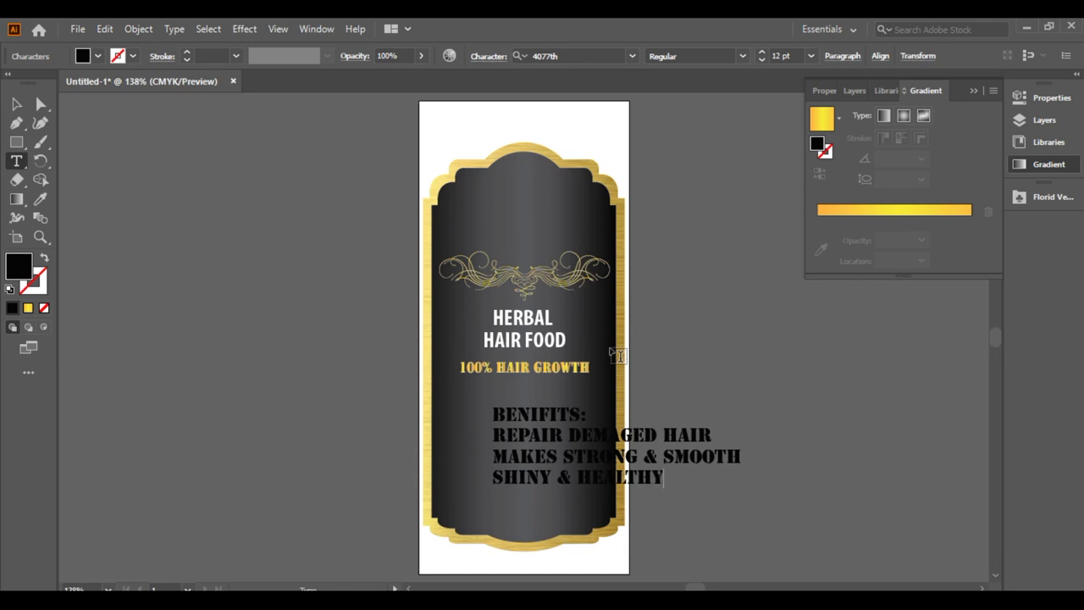
Centre-align the benefits text, set its font to Abel and move it right.
{"action": "key", "text": "ctrl+a"}
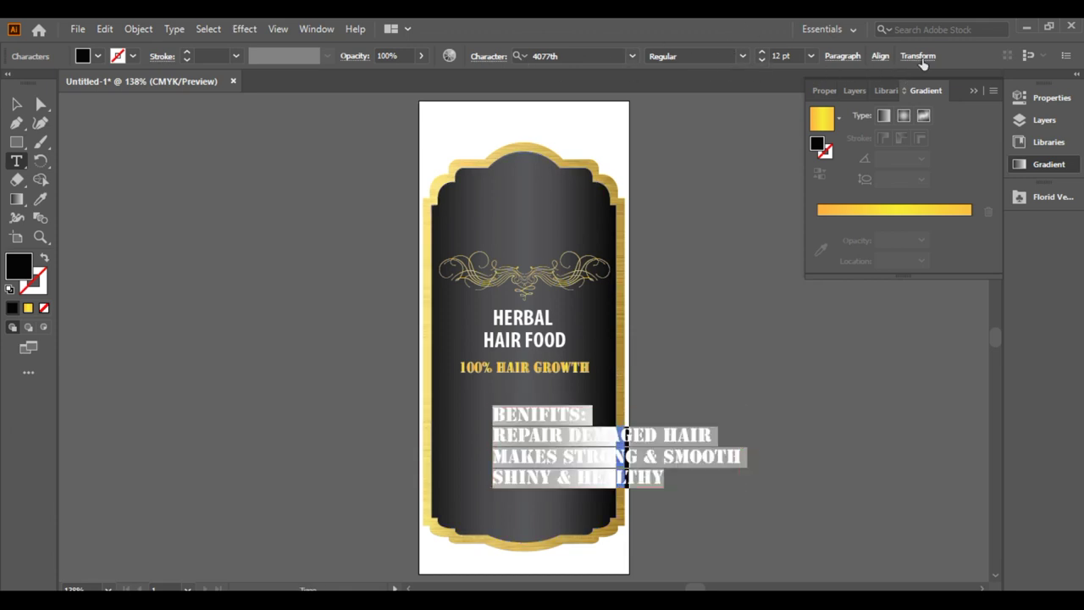
{"action": "left_click", "coordinate": [841, 55]}
{"action": "left_click", "coordinate": [717, 83]}
{"action": "left_click", "coordinate": [717, 83]}
{"action": "left_click", "coordinate": [608, 56]}
{"action": "left_click", "coordinate": [632, 56]}
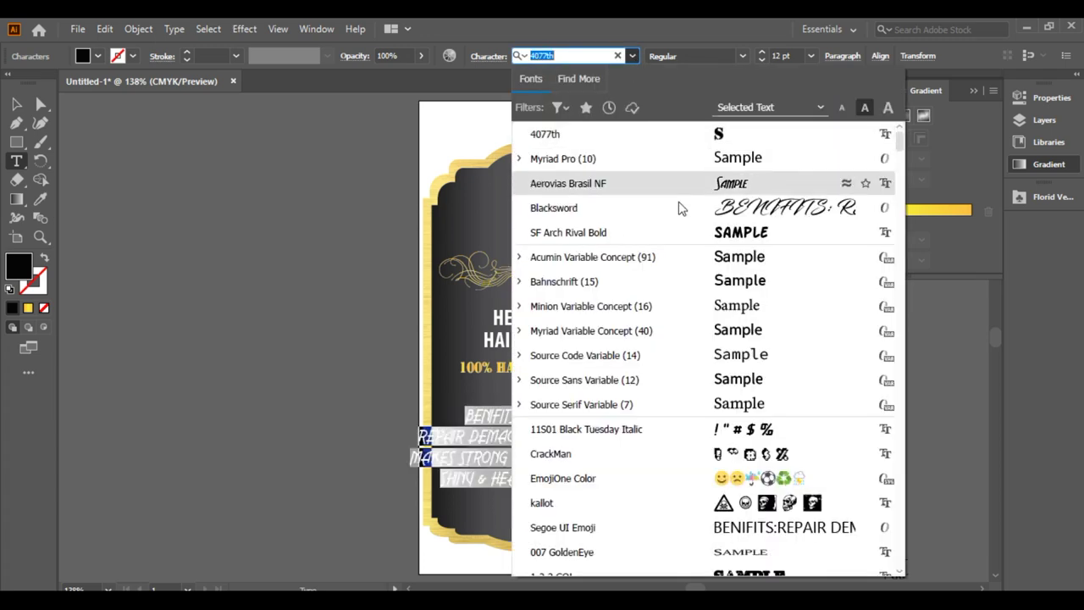
{"action": "scroll", "coordinate": [719, 377], "scroll_direction": "down", "scroll_amount": 4}
{"action": "scroll", "coordinate": [745, 399], "scroll_direction": "down", "scroll_amount": 3}
{"action": "scroll", "coordinate": [748, 401], "scroll_direction": "down", "scroll_amount": 3}
{"action": "left_click", "coordinate": [748, 400]}
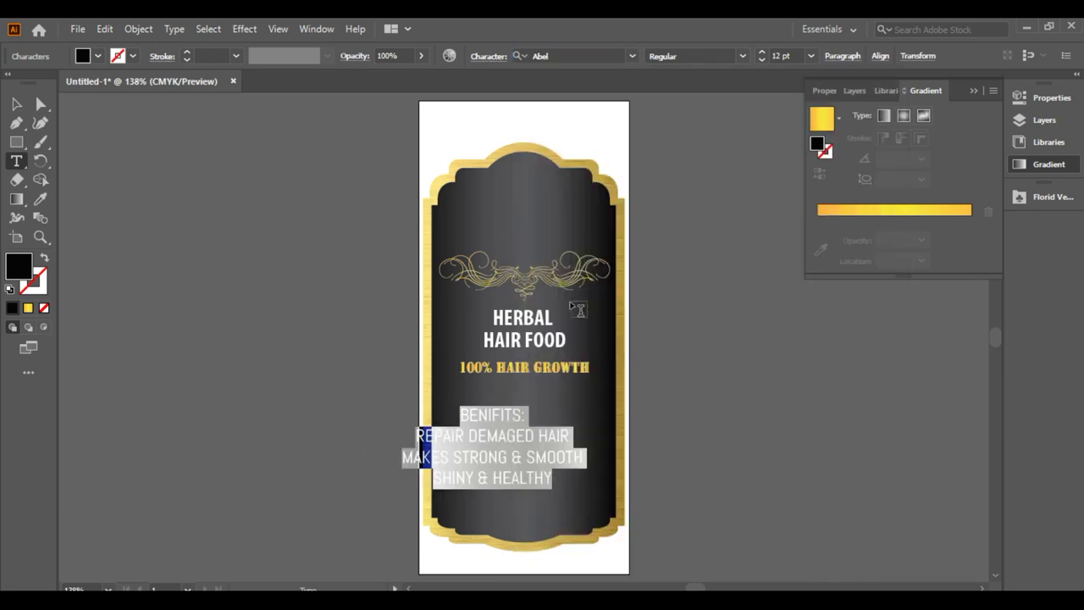
{"action": "key", "text": "Escape"}
{"action": "left_click_drag", "start_coordinate": [514, 450], "coordinate": [581, 444]}
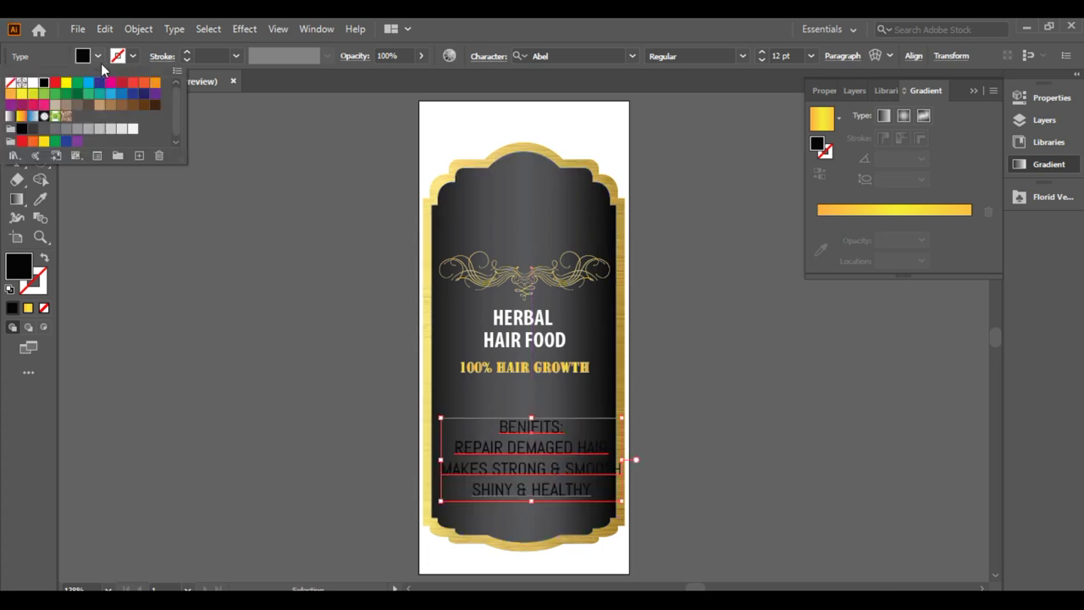
Make the benefits block white, shrink it slightly and move it lower on the label.
{"action": "left_click", "coordinate": [97, 56]}
{"action": "left_click", "coordinate": [34, 82]}
{"action": "left_click", "coordinate": [742, 55]}
{"action": "left_click", "coordinate": [707, 74]}
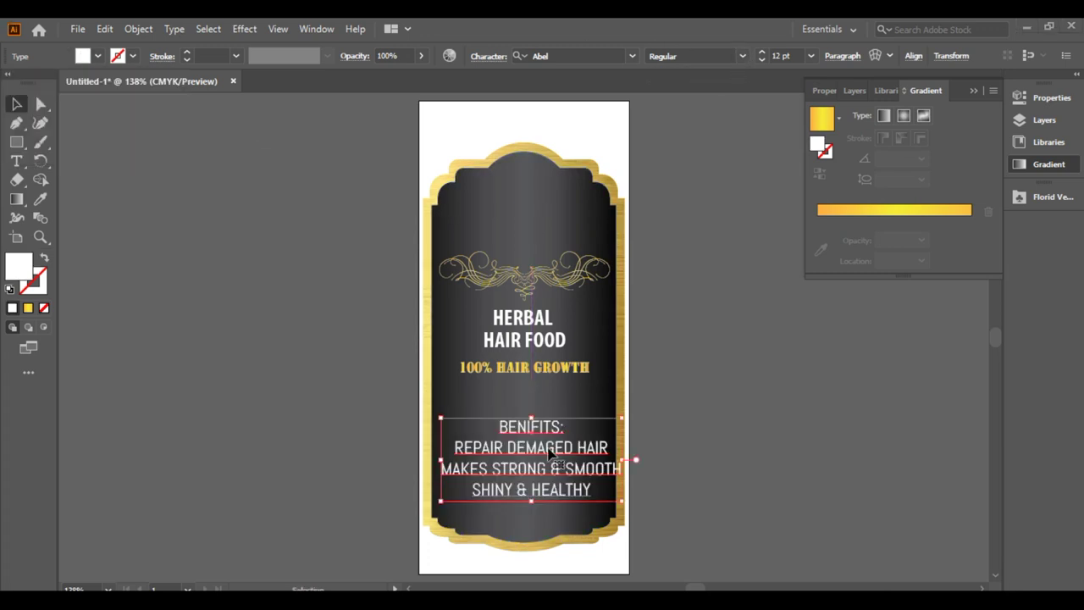
{"action": "left_click_drag", "start_coordinate": [622, 501], "coordinate": [600, 482]}
{"action": "mouse_move", "coordinate": [534, 428]}
{"action": "left_mouse_down"}
{"action": "mouse_move", "coordinate": [547, 459]}
{"action": "mouse_move", "coordinate": [496, 458]}
{"action": "left_mouse_up"}
Set the BENIFITS heading to Myriad Pro Bold Condensed.
{"action": "double_click", "coordinate": [547, 459]}
{"action": "left_click", "coordinate": [632, 56]}
{"action": "left_click", "coordinate": [688, 185]}
{"action": "left_click", "coordinate": [742, 56]}
{"action": "left_click", "coordinate": [716, 123]}
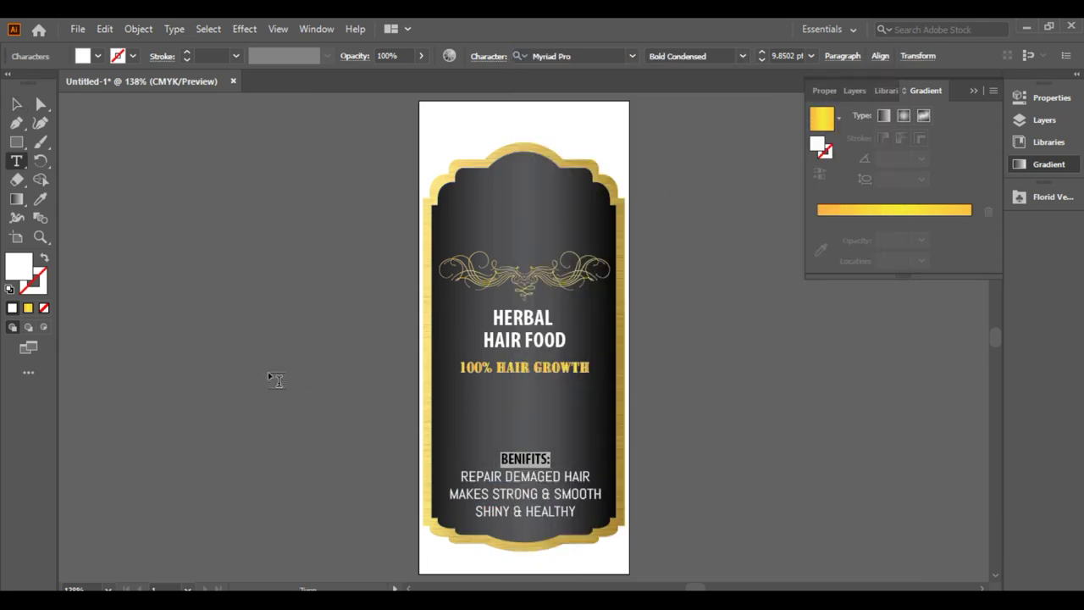
{"action": "key", "text": "Escape"}
Set the benefit lines to 8 pt and save the document as Untitled-1.ai.
{"action": "left_click", "coordinate": [556, 451]}
{"action": "double_click", "coordinate": [487, 493]}
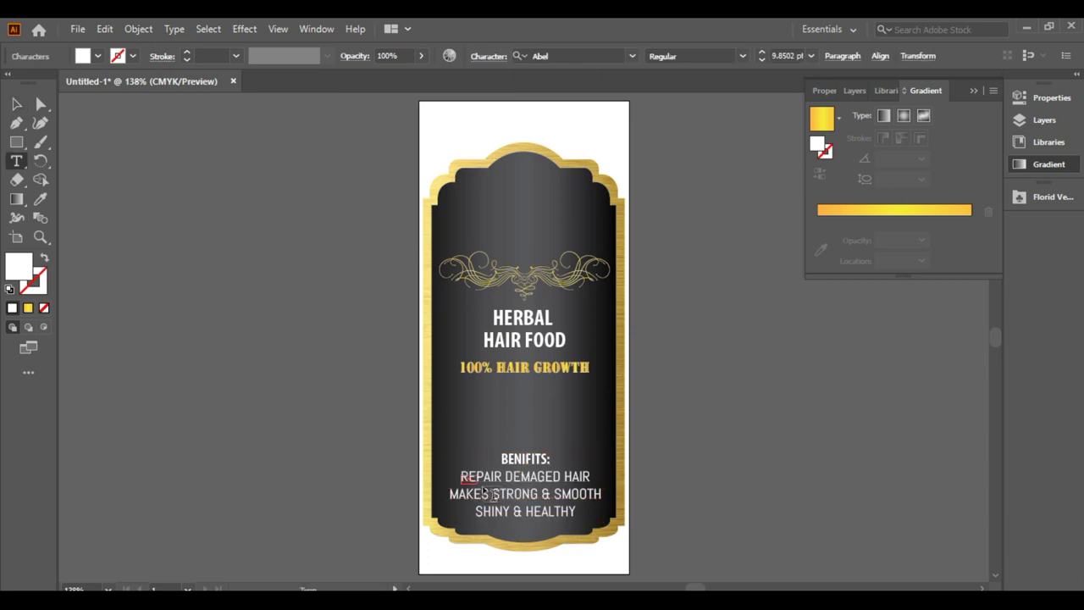
{"action": "mouse_move", "coordinate": [487, 494]}
{"action": "left_mouse_down"}
{"action": "mouse_move", "coordinate": [516, 475]}
{"action": "mouse_move", "coordinate": [577, 509]}
{"action": "left_mouse_up"}
{"action": "key", "text": "Escape"}
{"action": "double_click", "coordinate": [516, 494]}
{"action": "left_click", "coordinate": [761, 59]}
{"action": "type", "text": "8"}
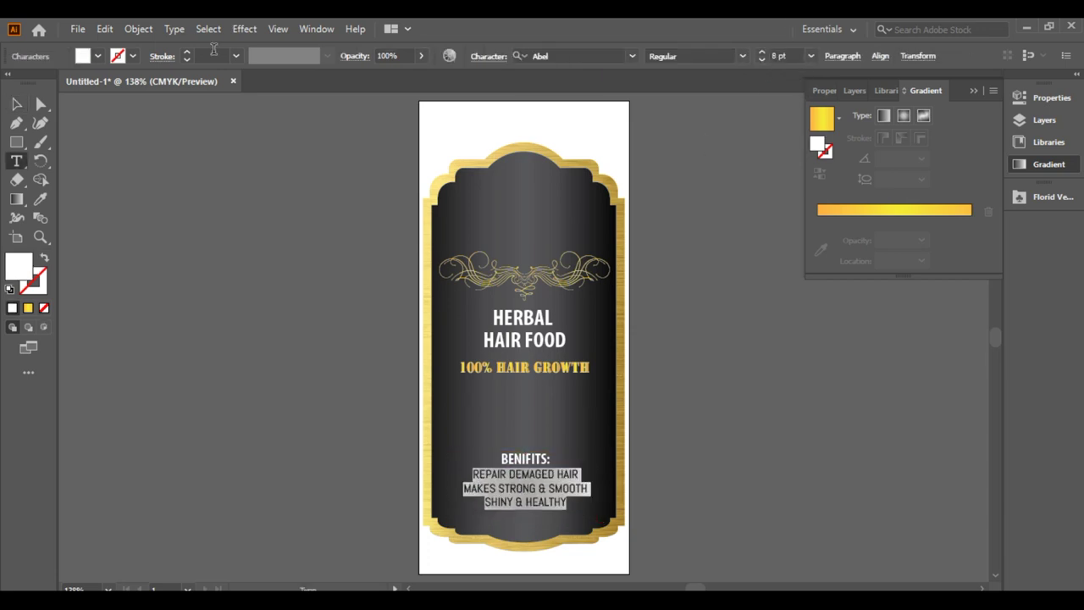
{"action": "left_click", "coordinate": [16, 103]}
{"action": "left_click", "coordinate": [235, 313]}
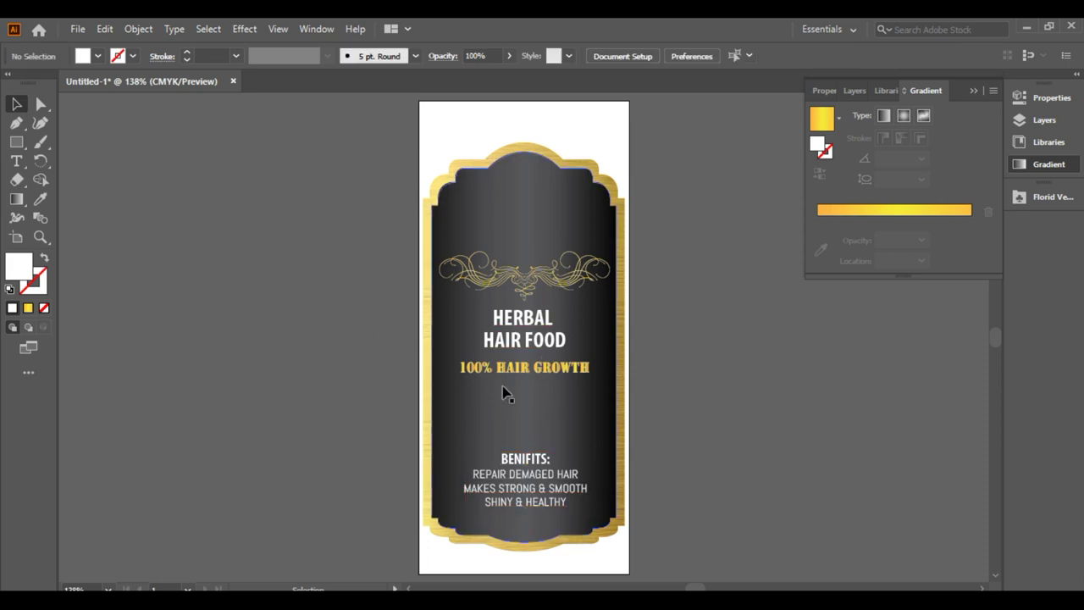
{"action": "left_click", "coordinate": [972, 91]}
{"action": "key", "text": "ctrl+s"}
Save as Untitled-1.ai, then type A&K beside the label, enlarge and reposition it.
{"action": "key", "text": "Return"}
{"action": "key", "text": "Return"}
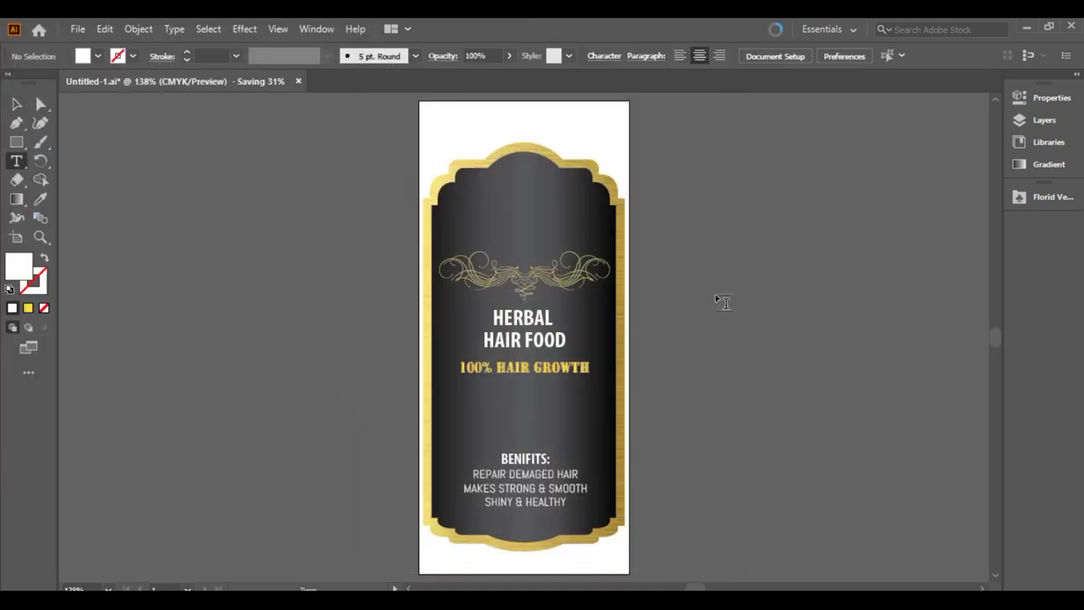
{"action": "left_click", "coordinate": [728, 305]}
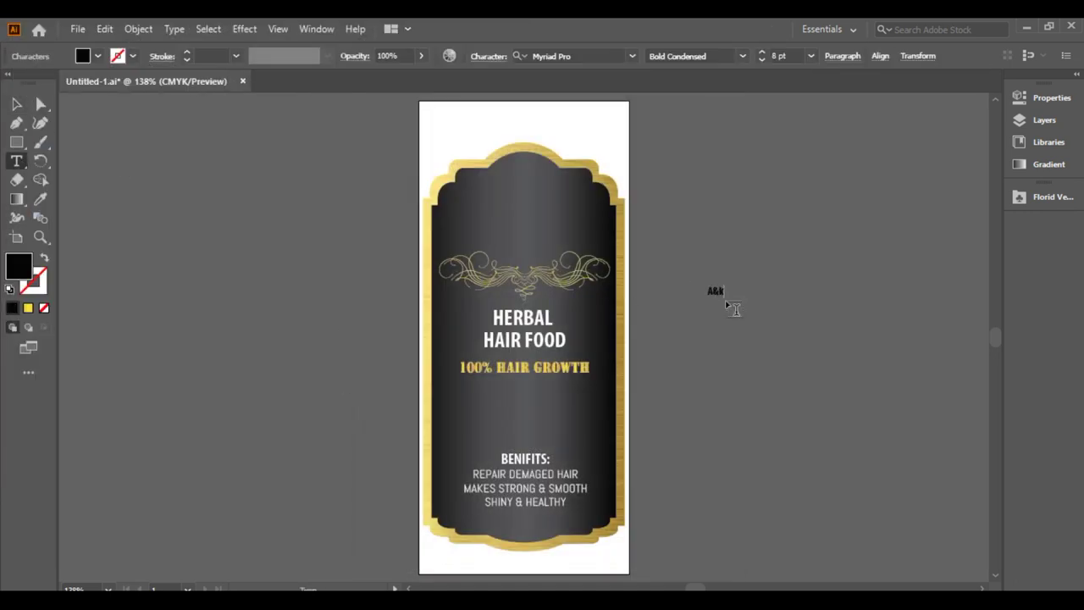
{"action": "type", "text": "K"}
{"action": "key", "text": "Escape"}
{"action": "left_click_drag", "start_coordinate": [726, 298], "coordinate": [838, 383]}
{"action": "left_click_drag", "start_coordinate": [811, 331], "coordinate": [581, 230]}
Set the A&K text to the Adorable font after trying Blacksword.
{"action": "left_click", "coordinate": [632, 56]}
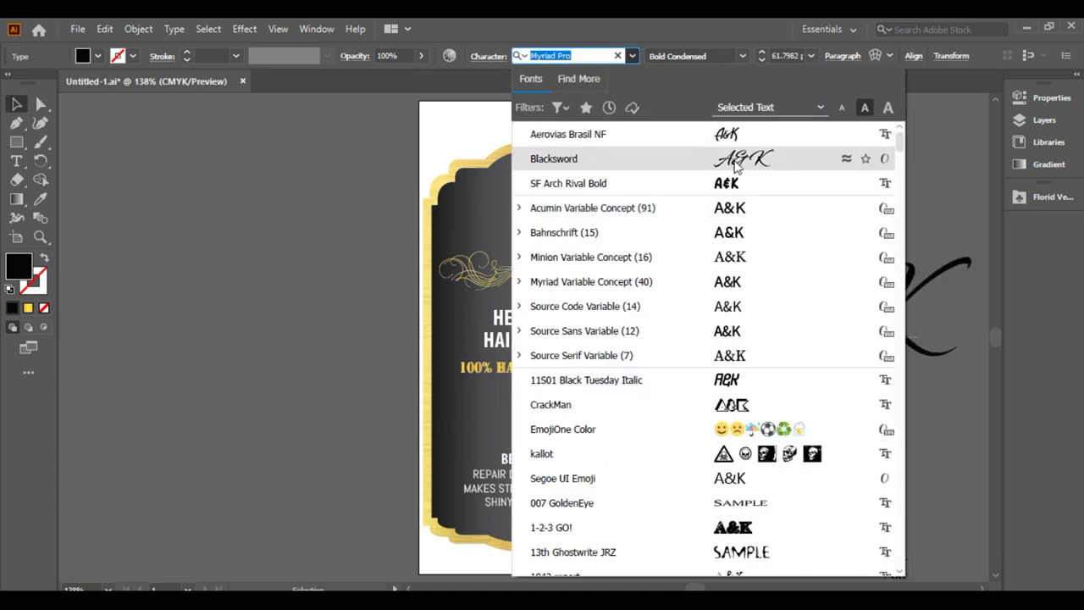
{"action": "left_click", "coordinate": [576, 153]}
{"action": "left_click", "coordinate": [632, 55]}
{"action": "scroll", "coordinate": [641, 291], "scroll_direction": "down", "scroll_amount": 4}
{"action": "scroll", "coordinate": [647, 296], "scroll_direction": "down", "scroll_amount": 1}
{"action": "scroll", "coordinate": [678, 321], "scroll_direction": "down", "scroll_amount": 3}
{"action": "scroll", "coordinate": [729, 306], "scroll_direction": "down", "scroll_amount": 5}
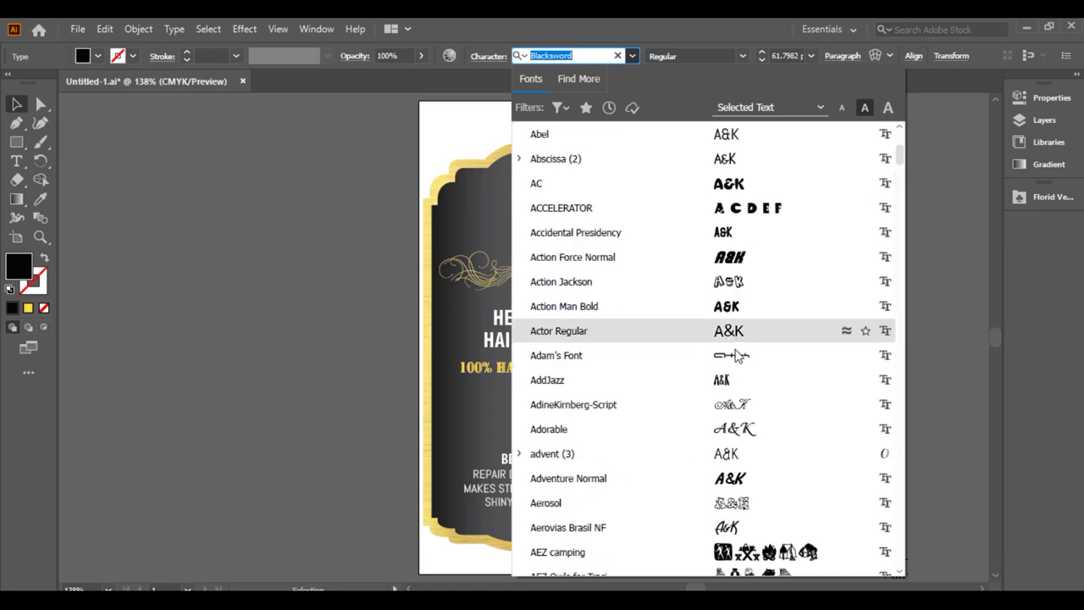
{"action": "left_click", "coordinate": [593, 493]}
Expand the A&K text into outlines with Object > Expand.
{"action": "left_click_drag", "start_coordinate": [799, 319], "coordinate": [742, 305]}
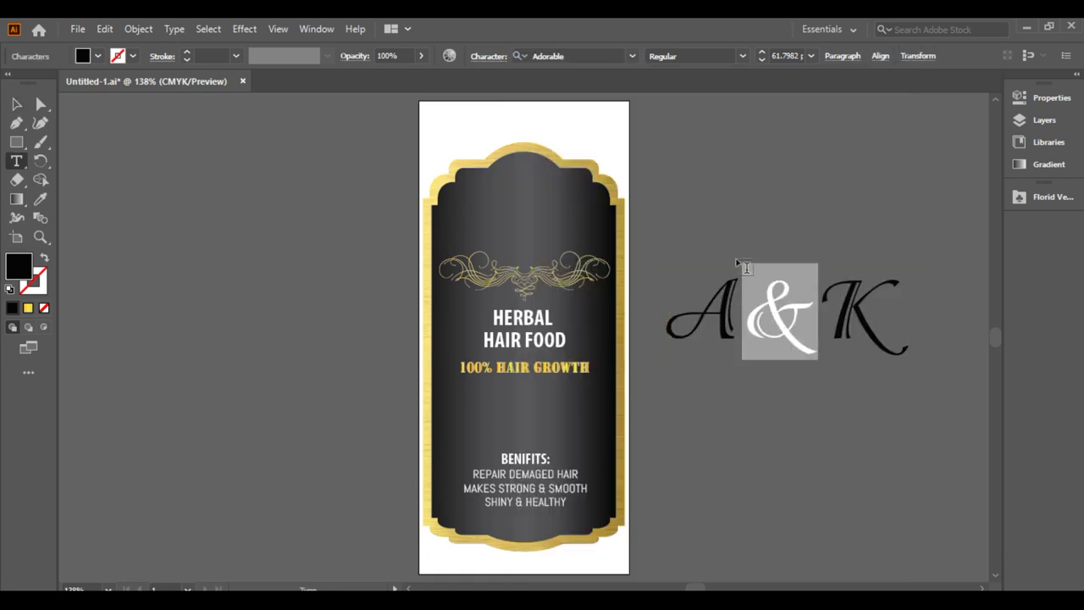
{"action": "left_click", "coordinate": [16, 103]}
{"action": "left_click", "coordinate": [138, 29]}
{"action": "left_click", "coordinate": [236, 220]}
{"action": "left_click", "coordinate": [496, 404]}
Cut and paste the A outline as a separate shape and move it above the &K.
{"action": "key", "text": "a"}
{"action": "left_click", "coordinate": [818, 238]}
{"action": "left_click_drag", "start_coordinate": [771, 322], "coordinate": [784, 318]}
{"action": "left_click", "coordinate": [16, 104]}
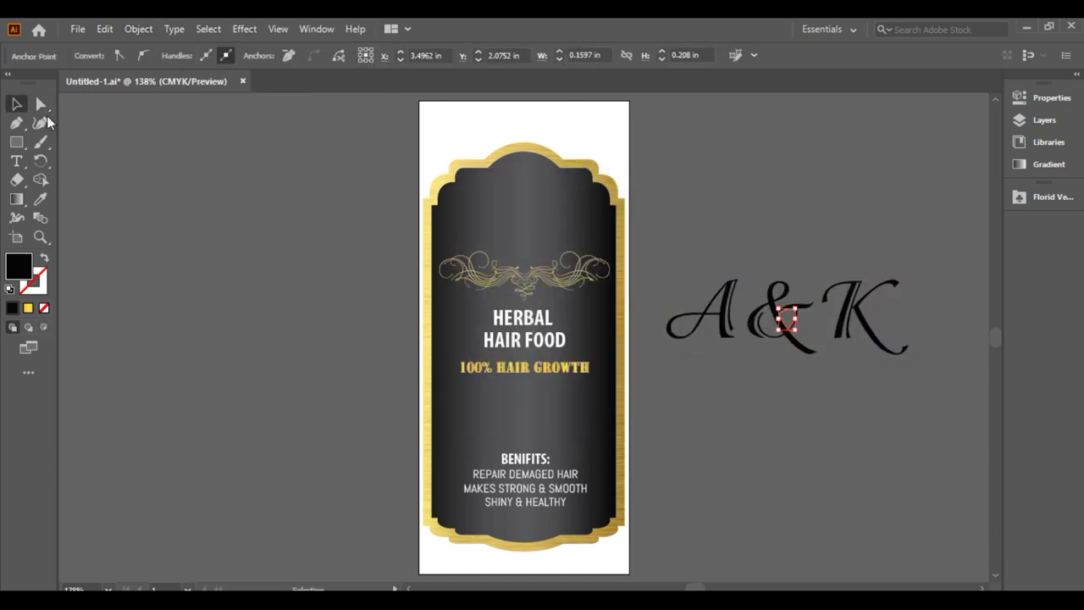
{"action": "left_click", "coordinate": [749, 227]}
{"action": "key", "text": "a"}
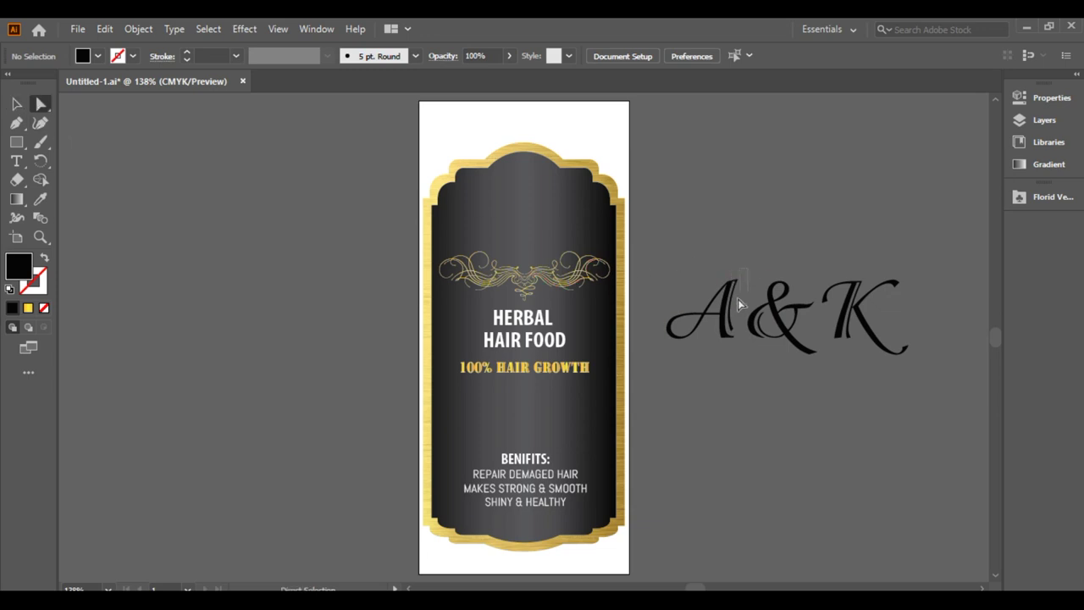
{"action": "left_click", "coordinate": [702, 317]}
{"action": "key", "text": "ctrl+x"}
{"action": "key", "text": "ctrl+v"}
{"action": "key", "text": "v"}
{"action": "left_click_drag", "start_coordinate": [544, 356], "coordinate": [761, 159]}
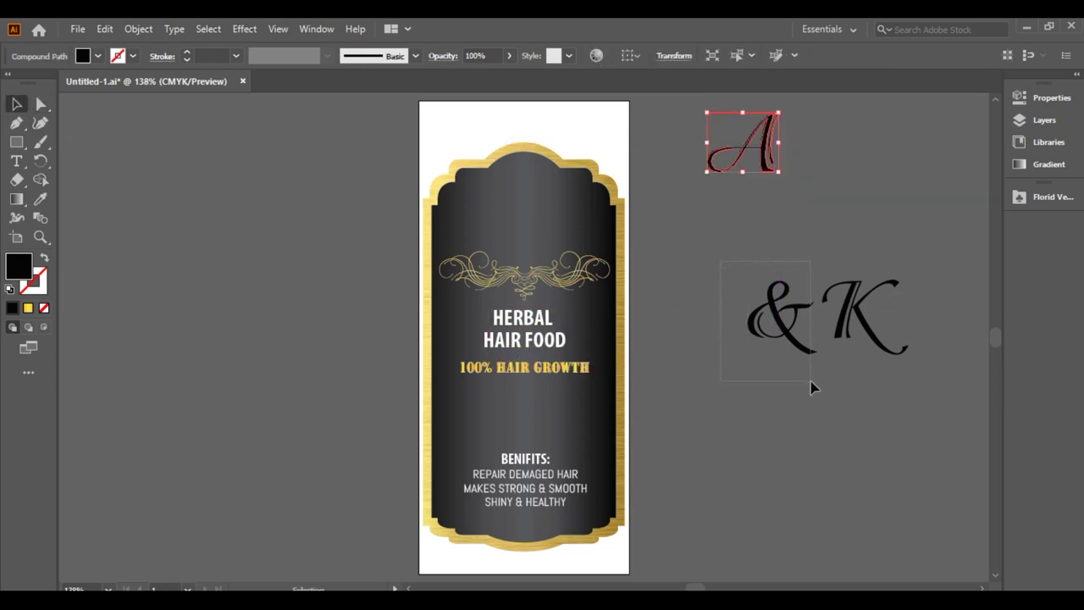
Cut and paste the & as a separate shape and move it off the label to the top right.
{"action": "left_click_drag", "start_coordinate": [721, 262], "coordinate": [818, 390]}
{"action": "key", "text": "a"}
{"action": "left_click_drag", "start_coordinate": [715, 256], "coordinate": [818, 390]}
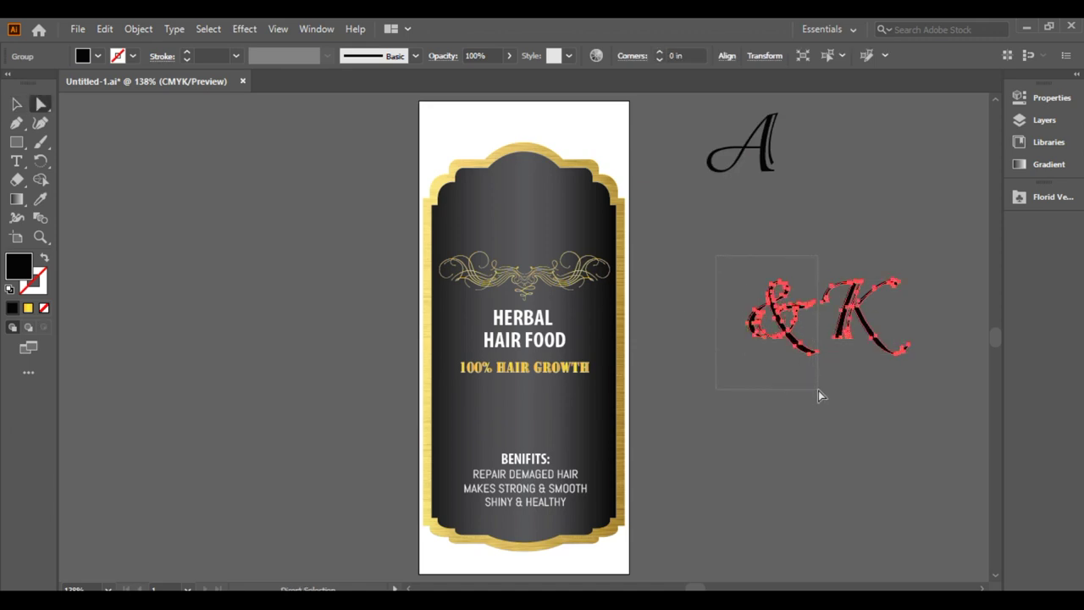
{"action": "left_click", "coordinate": [786, 329]}
{"action": "key", "text": "ctrl+x"}
{"action": "key", "text": "ctrl+v"}
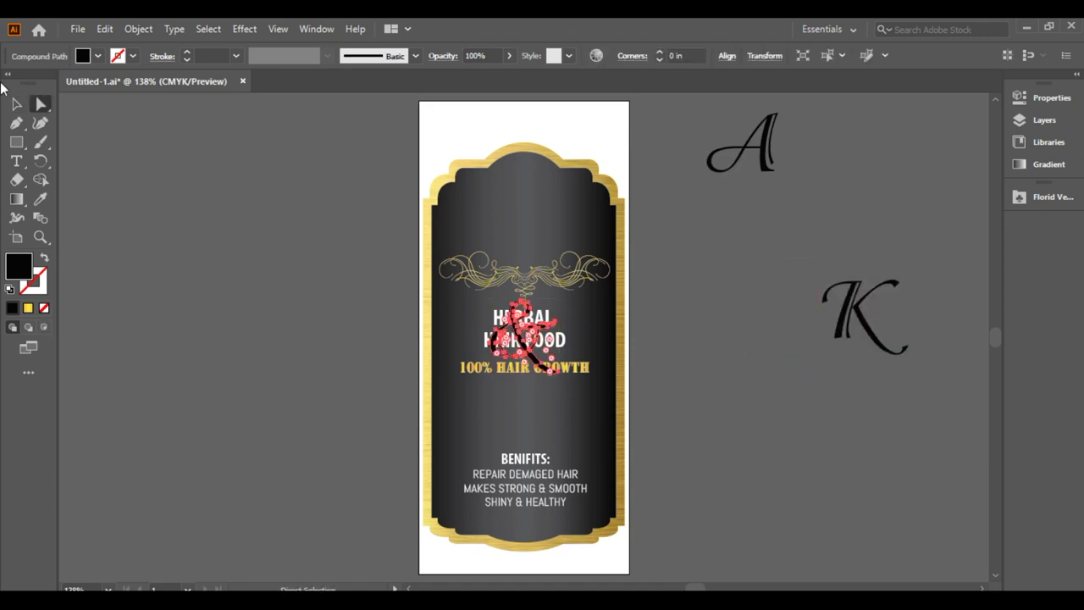
{"action": "key", "text": "v"}
{"action": "left_click_drag", "start_coordinate": [529, 359], "coordinate": [897, 191]}
Bring the K and A together, sliding the K left over the A.
{"action": "left_click", "coordinate": [733, 302]}
{"action": "left_click", "coordinate": [854, 303]}
{"action": "mouse_move", "coordinate": [854, 303]}
{"action": "left_mouse_down"}
{"action": "mouse_move", "coordinate": [787, 127]}
{"action": "mouse_move", "coordinate": [788, 213]}
{"action": "left_mouse_up"}
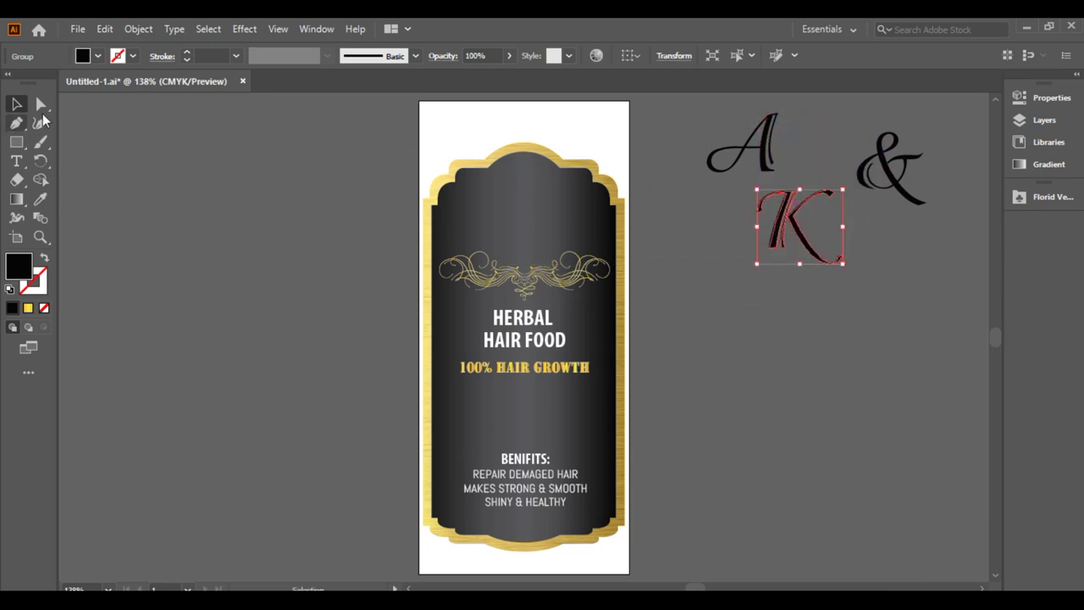
{"action": "left_click_drag", "start_coordinate": [746, 141], "coordinate": [723, 402]}
{"action": "left_click_drag", "start_coordinate": [800, 225], "coordinate": [801, 403]}
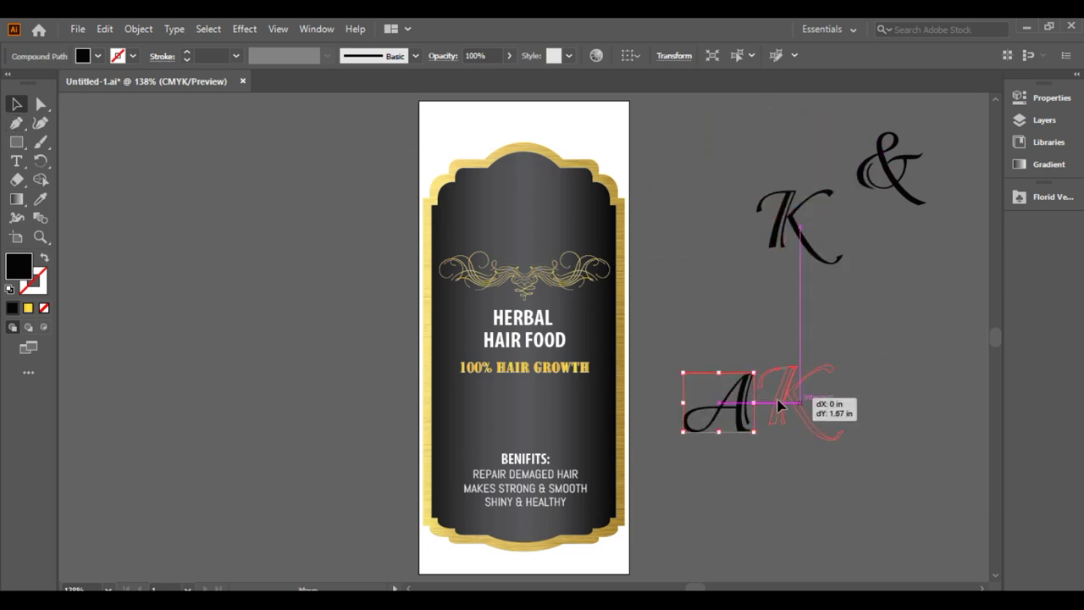
{"action": "key", "text": "ctrl+plus"}
{"action": "key", "text": "ctrl+plus"}
{"action": "key", "text": "ctrl+plus"}
{"action": "left_click_drag", "start_coordinate": [447, 331], "coordinate": [355, 314]}
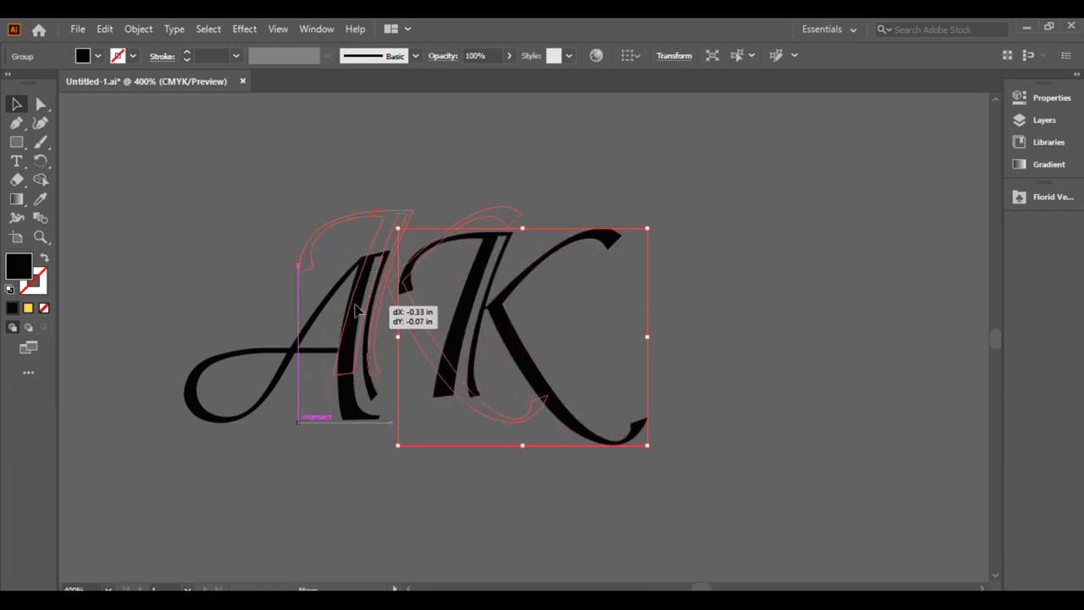
Delete the K's left stem using Direct Selection.
{"action": "left_click_drag", "start_coordinate": [355, 314], "coordinate": [357, 314]}
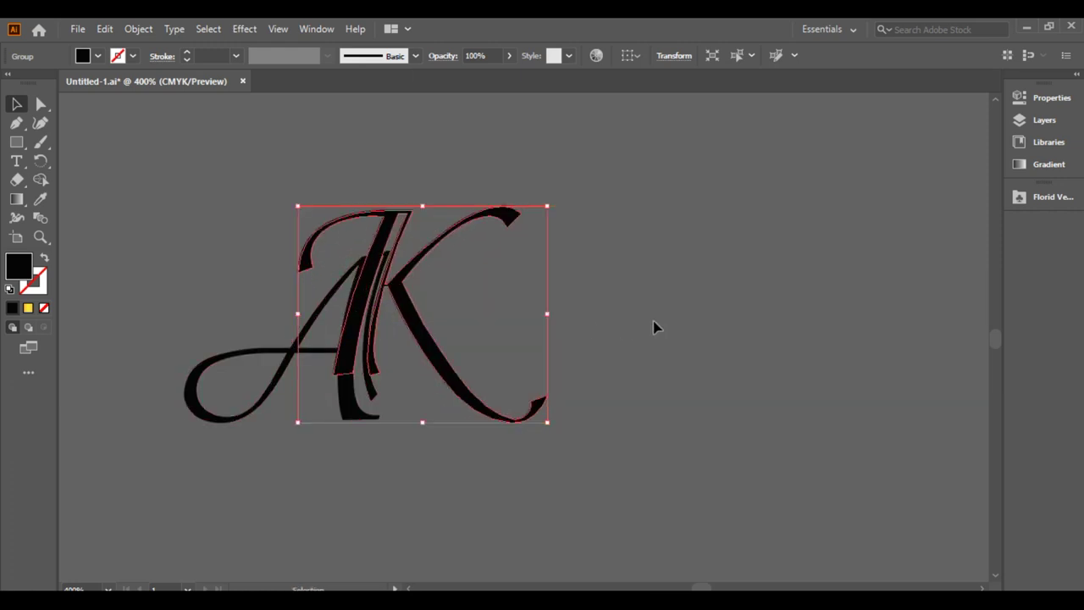
{"action": "key", "text": "ctrl+z"}
{"action": "key", "text": "a"}
{"action": "left_click_drag", "start_coordinate": [494, 172], "coordinate": [576, 403]}
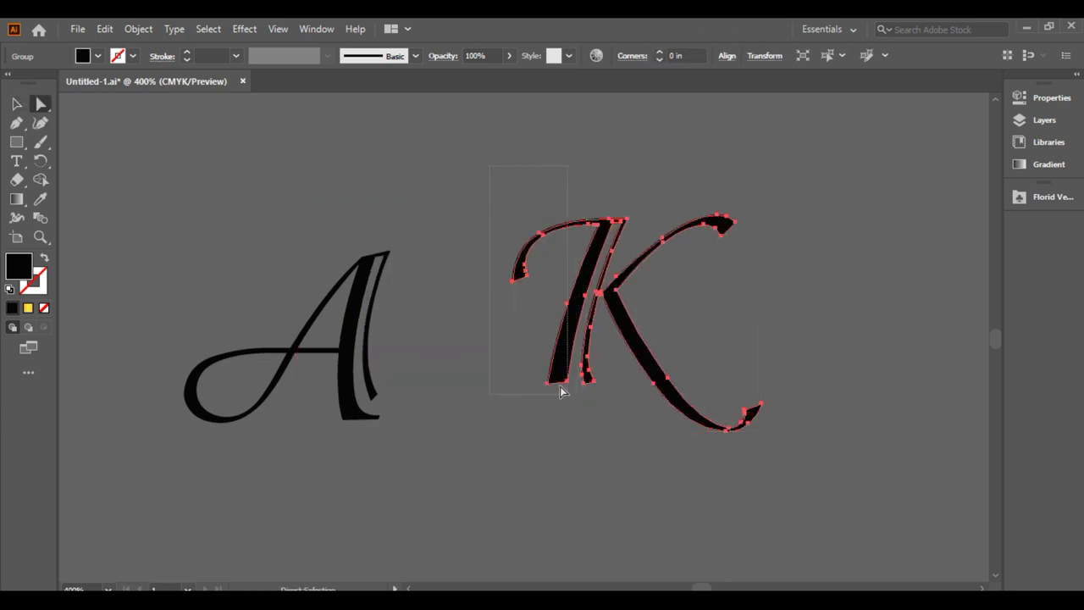
{"action": "left_click_drag", "start_coordinate": [618, 206], "coordinate": [631, 229]}
{"action": "left_click", "coordinate": [638, 220]}
{"action": "left_click", "coordinate": [599, 251]}
{"action": "left_click", "coordinate": [464, 215]}
{"action": "left_click_drag", "start_coordinate": [455, 188], "coordinate": [569, 419]}
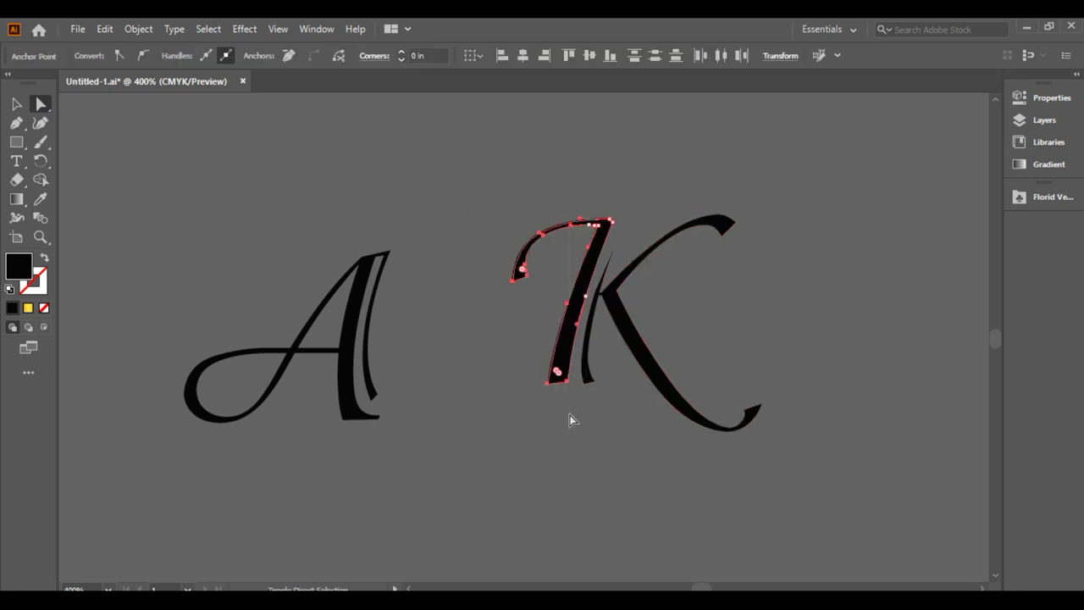
{"action": "left_click", "coordinate": [593, 296]}
{"action": "key", "text": "Delete"}
Move the K over the A, tilt it slightly counter-clockwise, nudge it up and stretch it wider.
{"action": "key", "text": "v"}
{"action": "left_click_drag", "start_coordinate": [616, 325], "coordinate": [409, 336]}
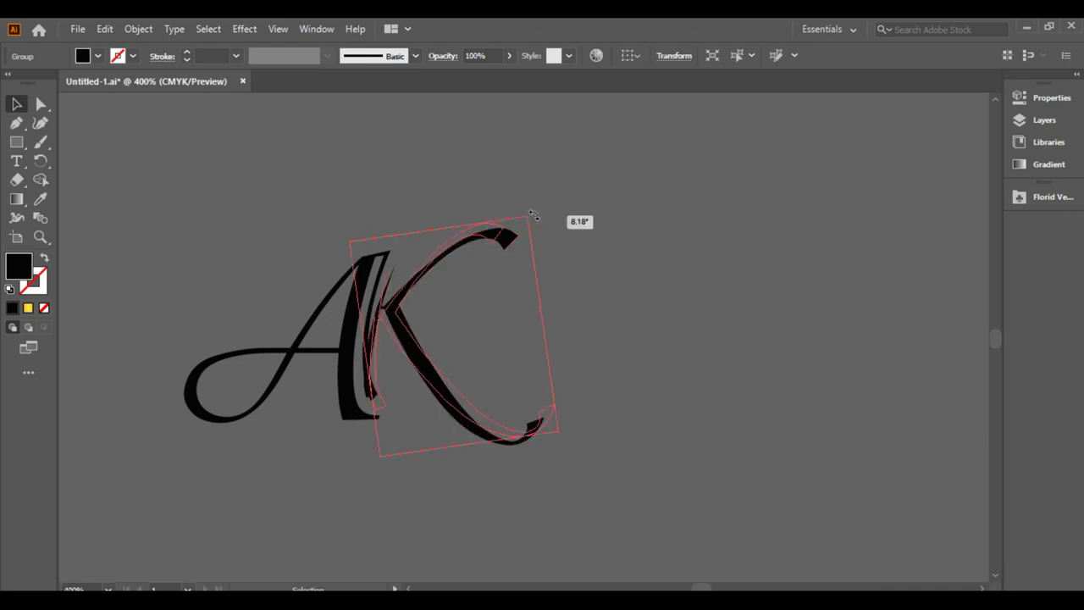
{"action": "left_click_drag", "start_coordinate": [566, 227], "coordinate": [542, 207]}
{"action": "left_click_drag", "start_coordinate": [464, 415], "coordinate": [438, 394]}
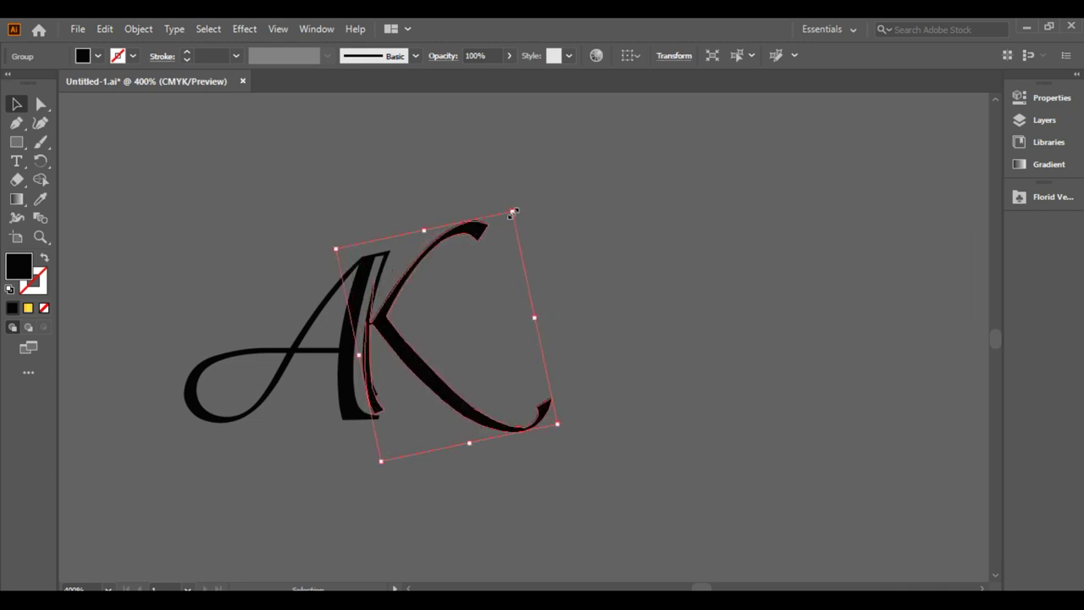
{"action": "key", "text": "Up"}
{"action": "key", "text": "Up"}
{"action": "key", "text": "Up"}
{"action": "left_click_drag", "start_coordinate": [540, 314], "coordinate": [552, 314]}
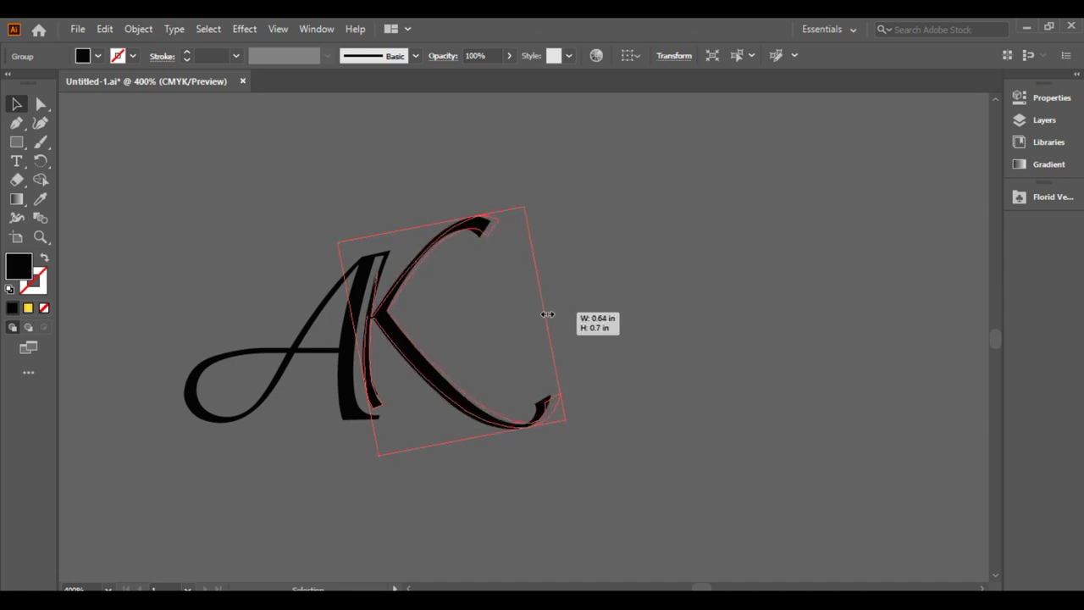
{"action": "left_click", "coordinate": [631, 293]}
Adjust the A's width, select both letters and zoom out to fit the label.
{"action": "left_click", "coordinate": [379, 404]}
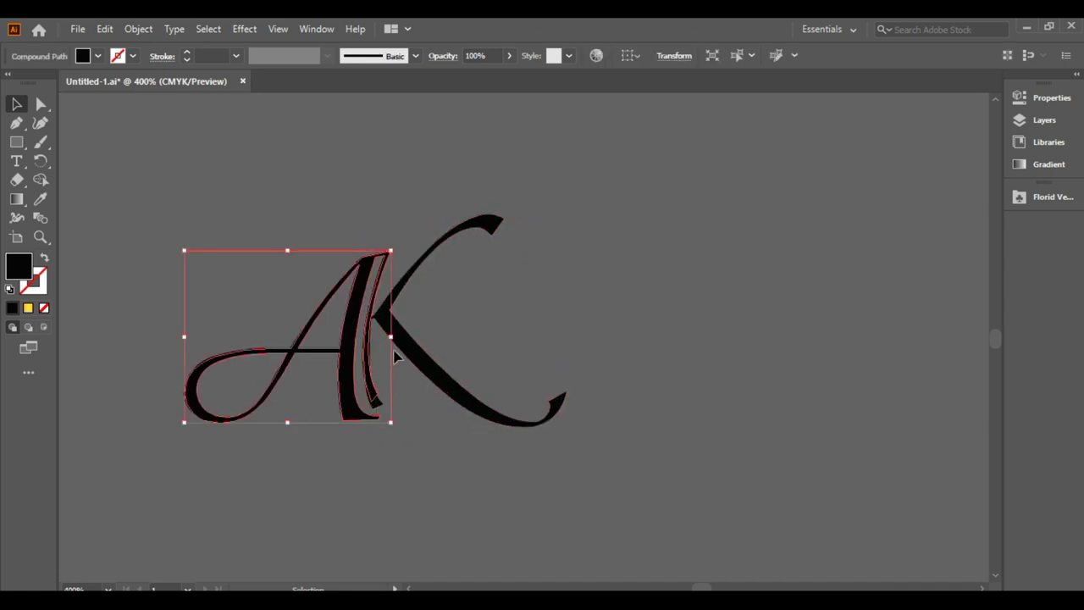
{"action": "left_click_drag", "start_coordinate": [393, 335], "coordinate": [389, 341]}
{"action": "left_click", "coordinate": [387, 377]}
{"action": "left_click", "coordinate": [378, 394]}
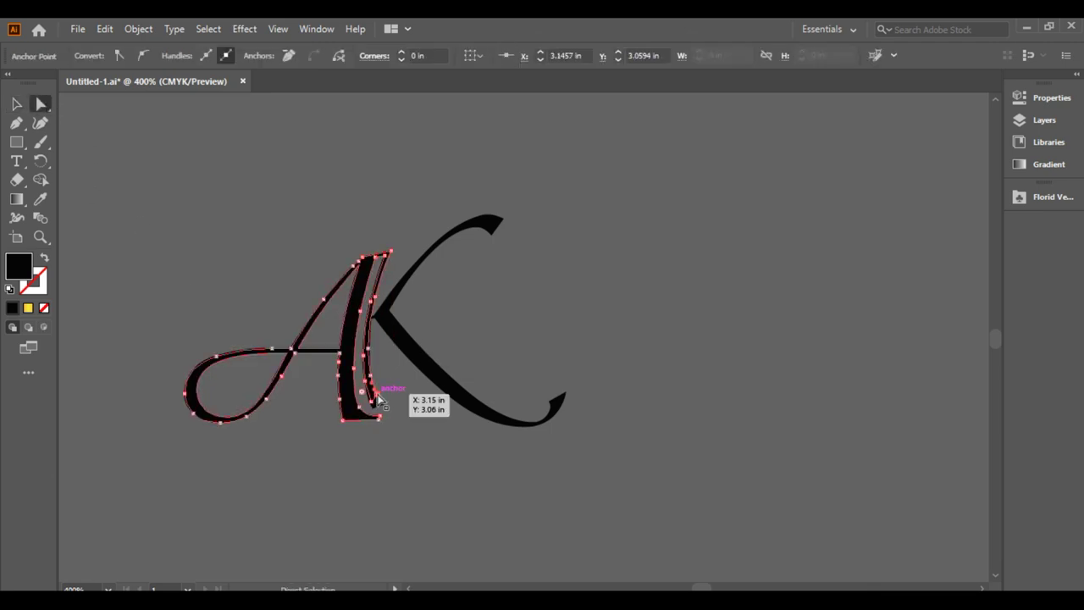
{"action": "left_click", "coordinate": [432, 409]}
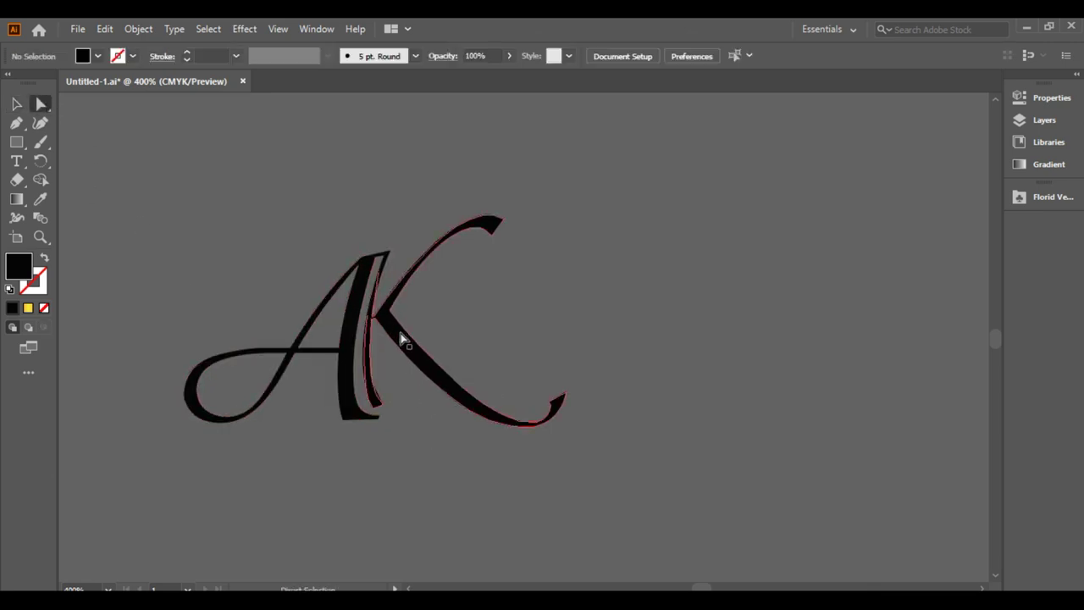
{"action": "left_click", "coordinate": [17, 105]}
{"action": "key", "text": "ctrl+a"}
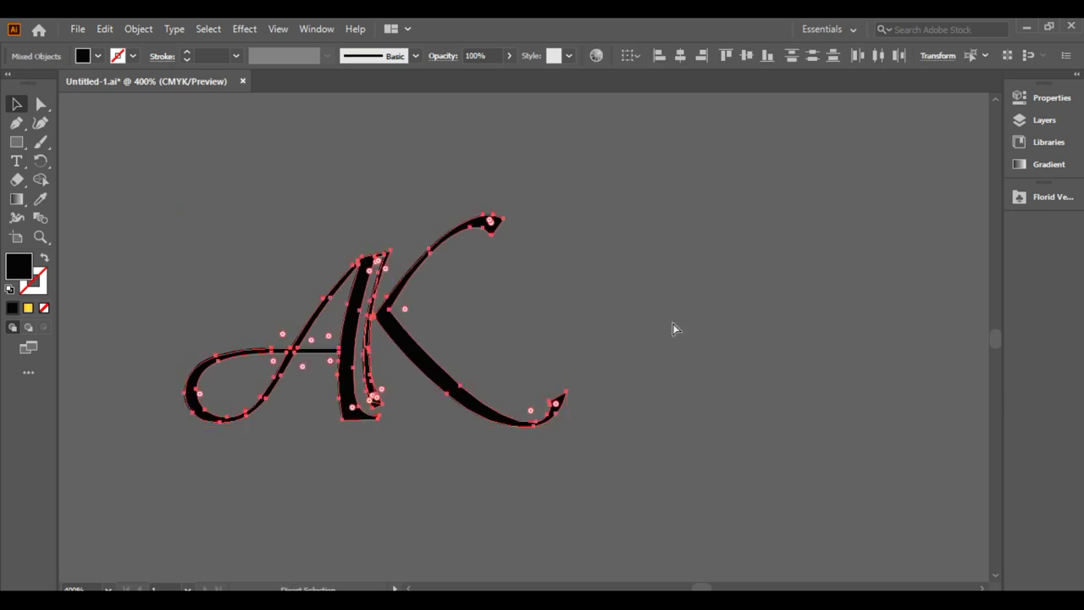
{"action": "key", "text": "ctrl+0"}
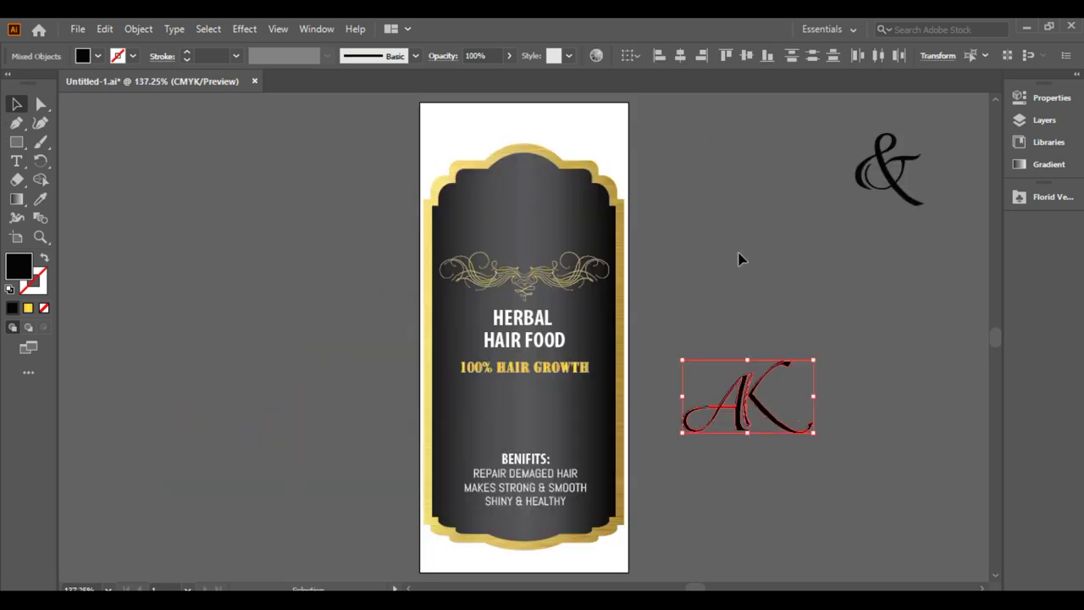
Delete the leftover & shape beside the AK letters.
{"action": "left_click", "coordinate": [939, 254]}
{"action": "left_click_drag", "start_coordinate": [891, 182], "coordinate": [793, 265]}
{"action": "key", "text": "Delete"}
{"action": "left_click_drag", "start_coordinate": [680, 320], "coordinate": [875, 481]}
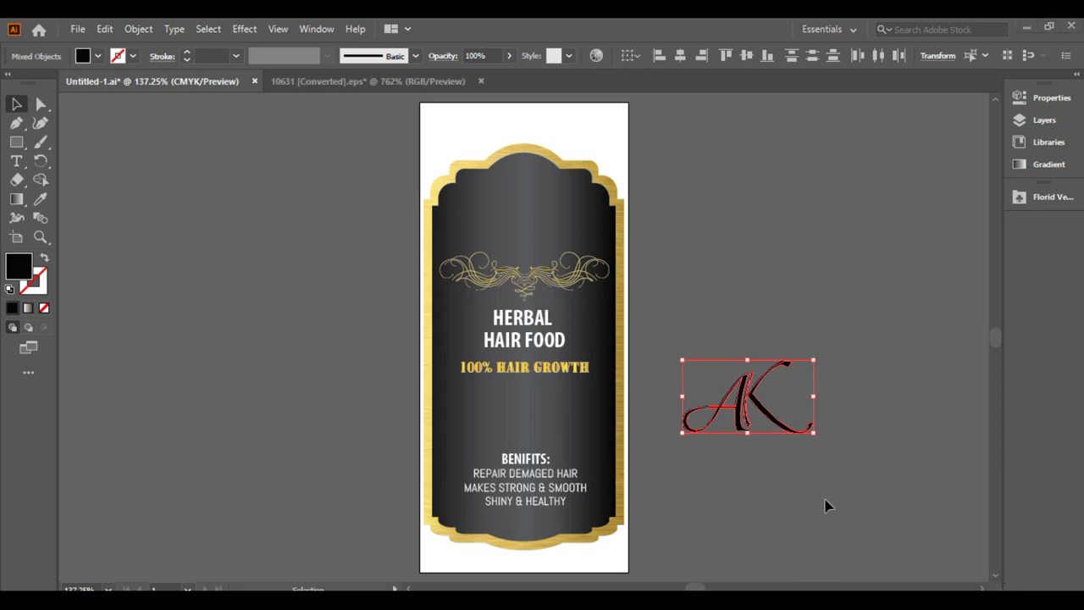
{"action": "left_click", "coordinate": [420, 290]}
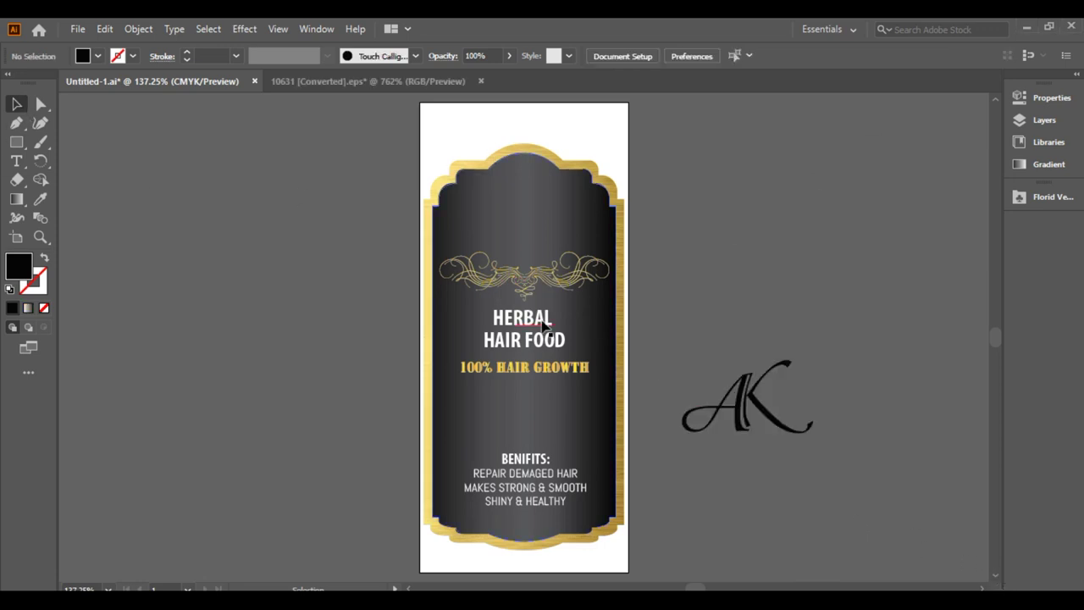
Enlarge the tree image and centre it between HAIR GROWTH and BENIFITS.
{"action": "left_click_drag", "start_coordinate": [540, 341], "coordinate": [546, 415]}
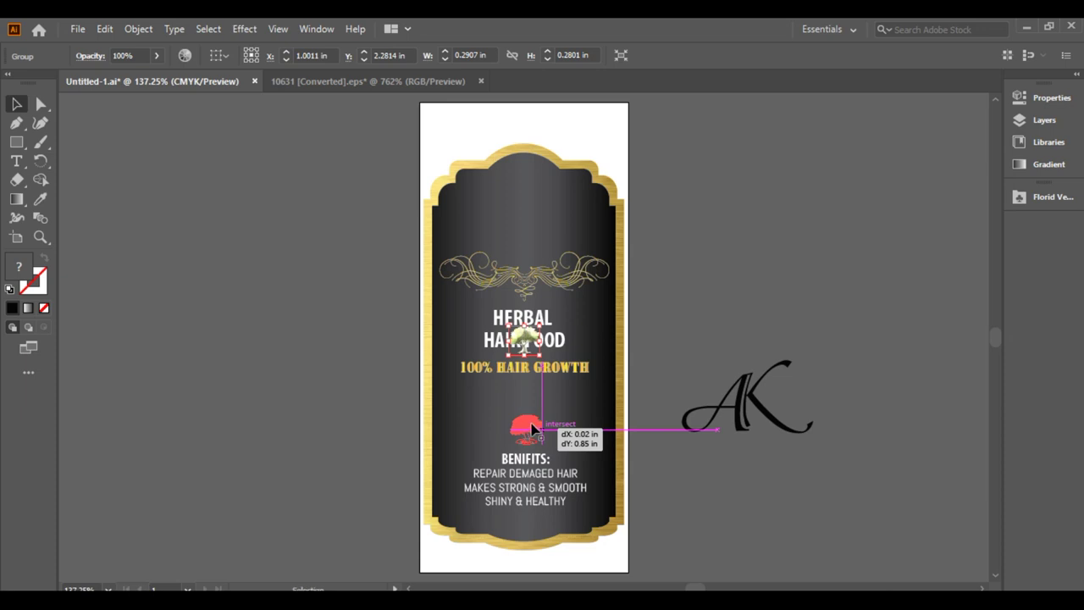
{"action": "mouse_move", "coordinate": [546, 415]}
{"action": "left_mouse_down"}
{"action": "mouse_move", "coordinate": [584, 377]}
{"action": "mouse_move", "coordinate": [534, 398]}
{"action": "left_mouse_up"}
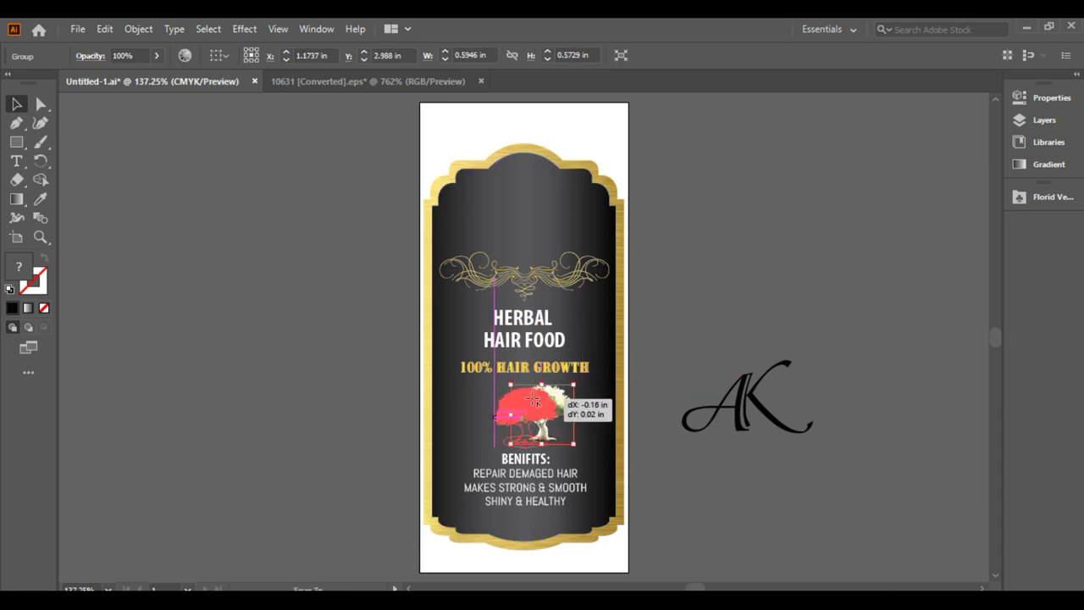
{"action": "left_click", "coordinate": [765, 315]}
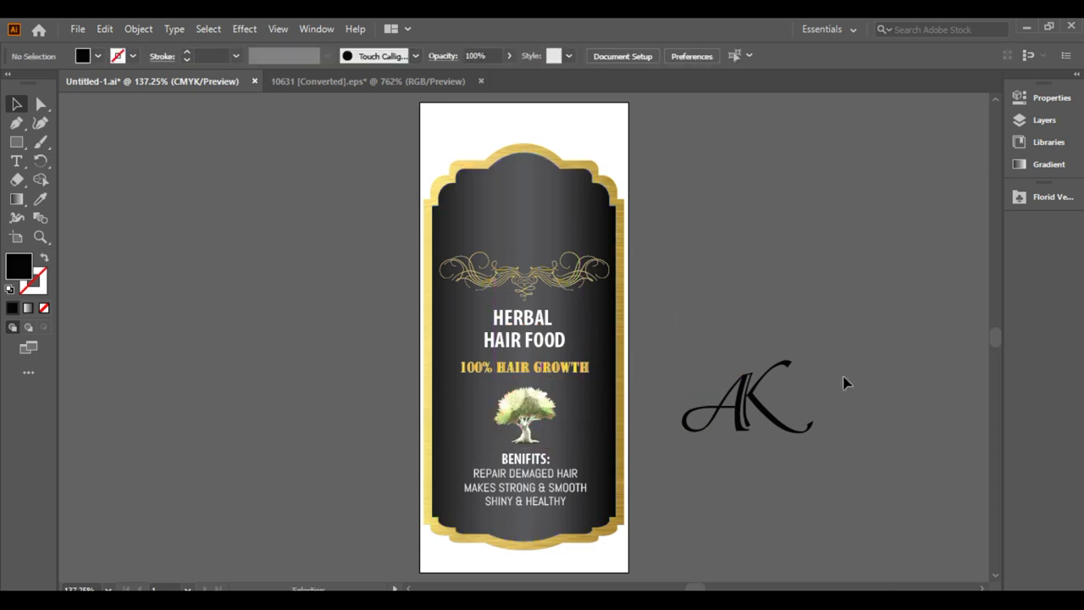
{"action": "left_click", "coordinate": [758, 398]}
{"action": "left_click_drag", "start_coordinate": [667, 322], "coordinate": [832, 449]}
Fill the AK lettering with the Orange, Yellow gradient preset.
{"action": "left_click", "coordinate": [28, 308]}
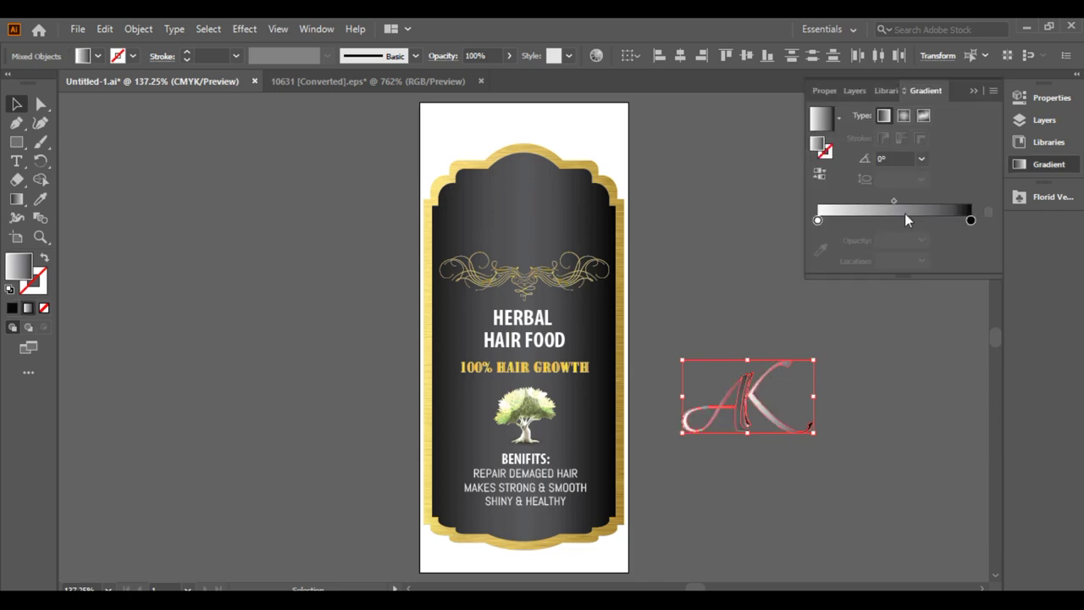
{"action": "left_click", "coordinate": [839, 119]}
{"action": "left_click", "coordinate": [768, 175]}
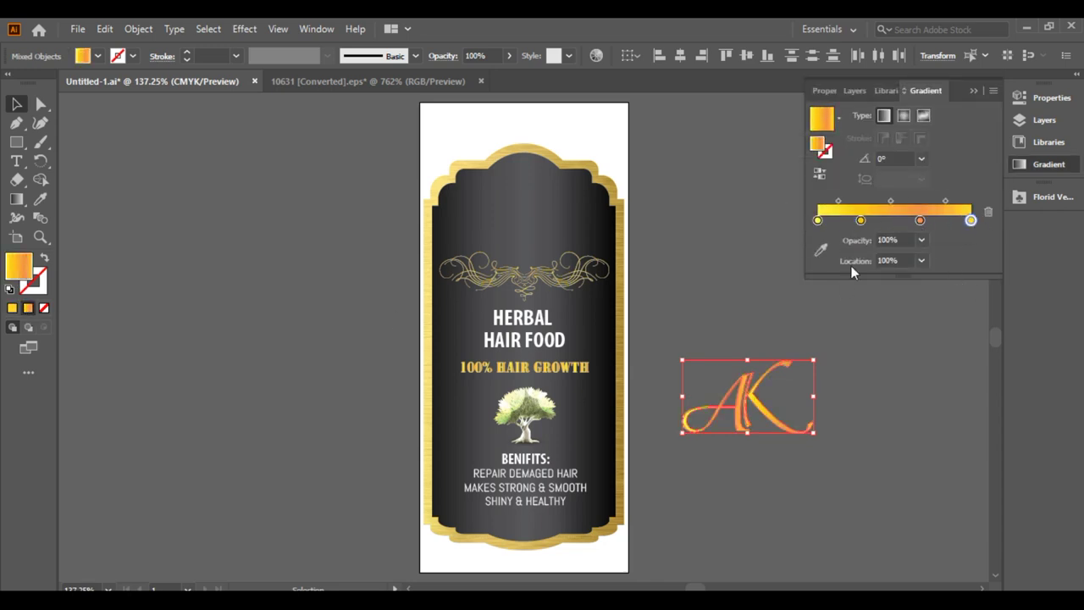
Close the gradient settings and open the Florid Vector Pack symbol library.
{"action": "left_click", "coordinate": [415, 320]}
{"action": "left_click", "coordinate": [745, 406]}
{"action": "left_click", "coordinate": [684, 310]}
{"action": "left_click", "coordinate": [969, 91]}
{"action": "left_click", "coordinate": [1050, 197]}
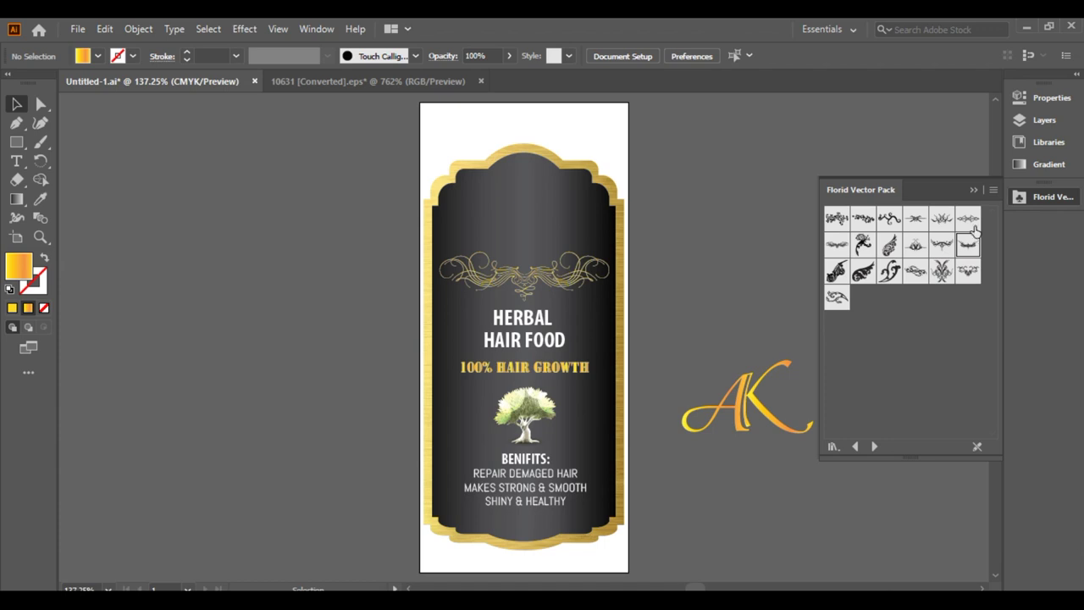
Discard a placed Florid ornament and browse the symbol libraries to Regal Vector Pack.
{"action": "left_click_drag", "start_coordinate": [768, 252], "coordinate": [838, 295]}
{"action": "key", "text": "Delete"}
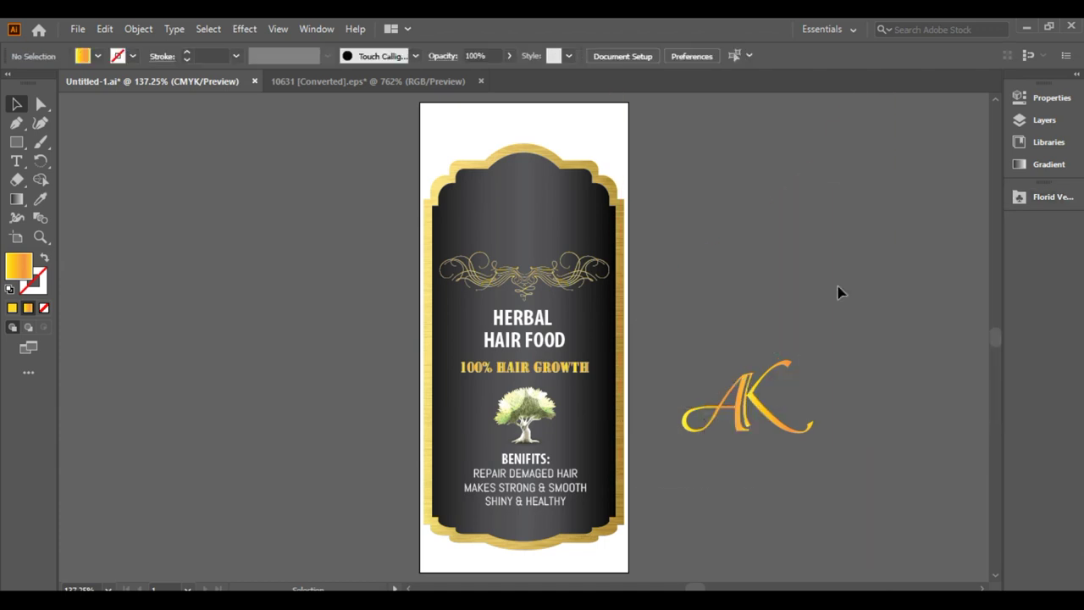
{"action": "left_click", "coordinate": [1046, 197]}
{"action": "left_click", "coordinate": [874, 445]}
{"action": "left_click", "coordinate": [874, 444]}
{"action": "left_click", "coordinate": [874, 446]}
{"action": "left_click", "coordinate": [874, 446]}
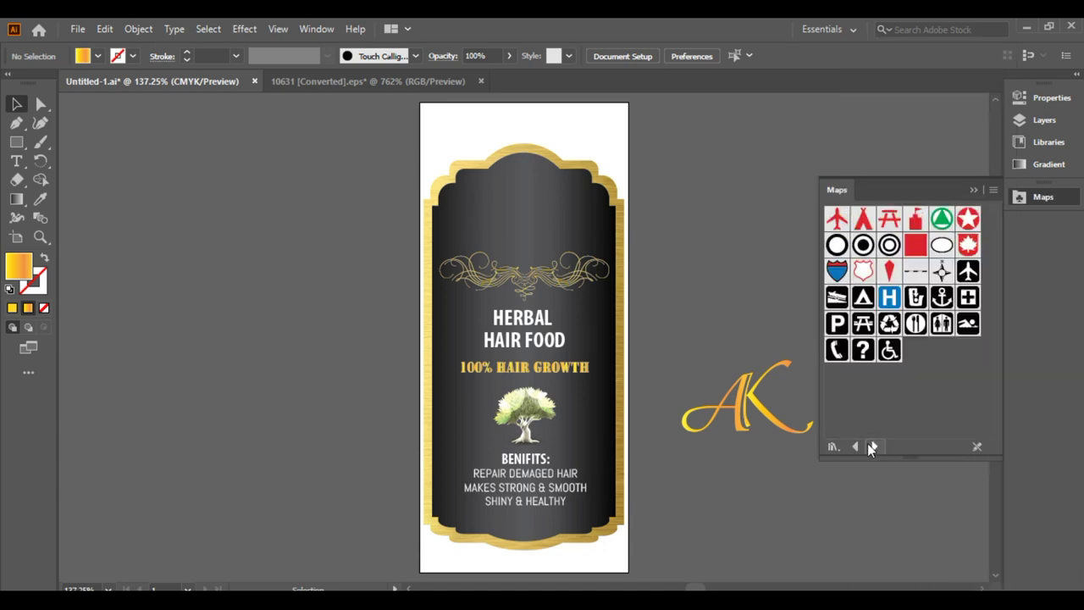
{"action": "left_click", "coordinate": [873, 446]}
{"action": "left_click", "coordinate": [873, 446]}
{"action": "left_click", "coordinate": [873, 446]}
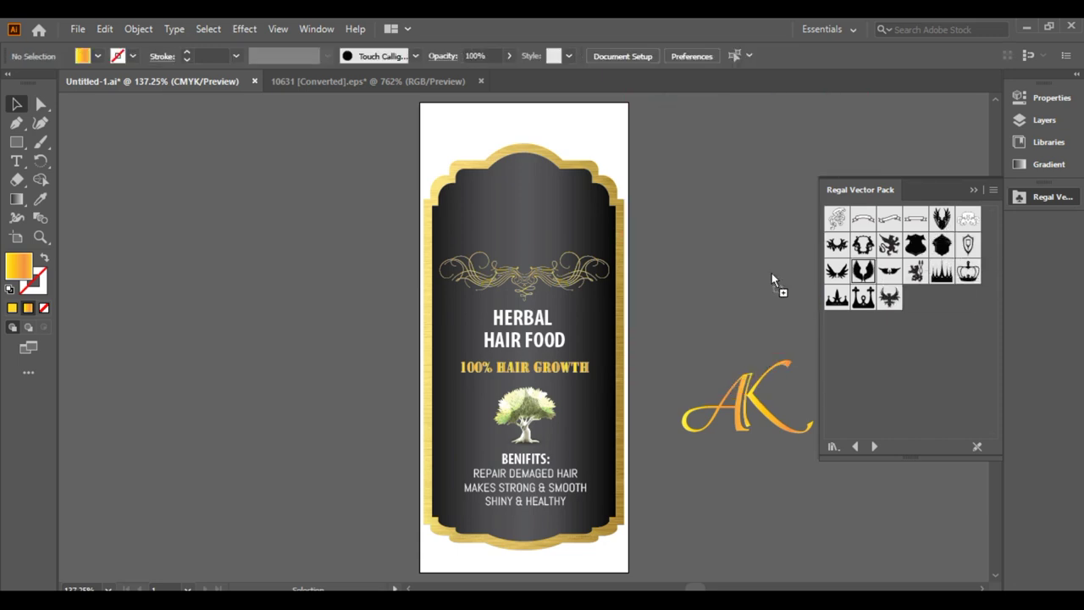
Place the black wings symbol behind the AK lettering.
{"action": "left_click_drag", "start_coordinate": [807, 286], "coordinate": [804, 285]}
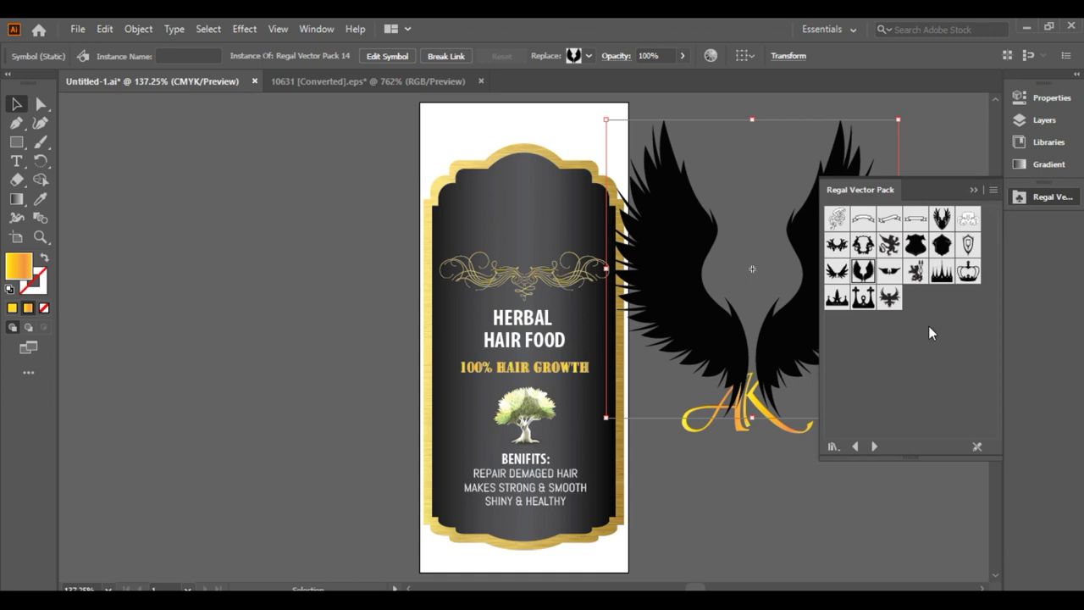
{"action": "left_click", "coordinate": [874, 446]}
{"action": "left_click", "coordinate": [874, 446]}
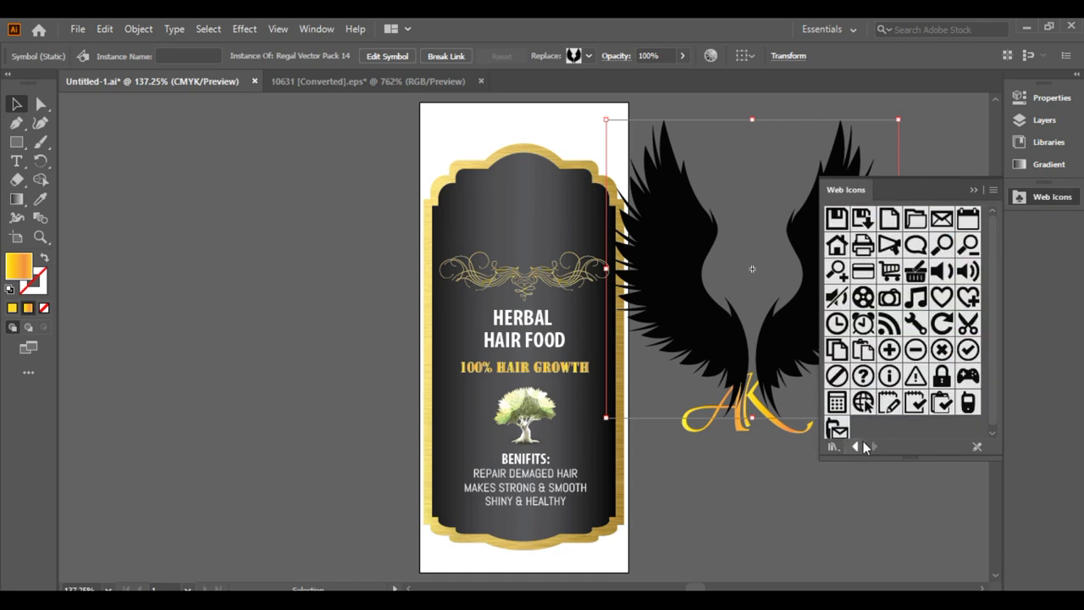
{"action": "left_click", "coordinate": [855, 446]}
{"action": "left_click", "coordinate": [855, 446]}
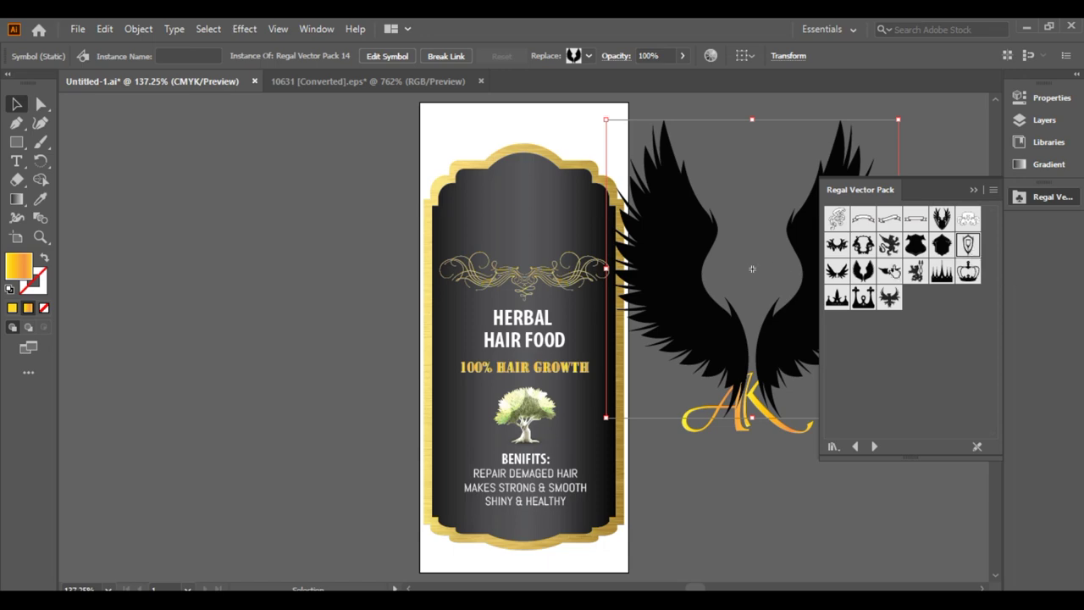
Place a shield symbol left of the label, expand it and resize the inner shield.
{"action": "left_click_drag", "start_coordinate": [777, 495], "coordinate": [768, 386]}
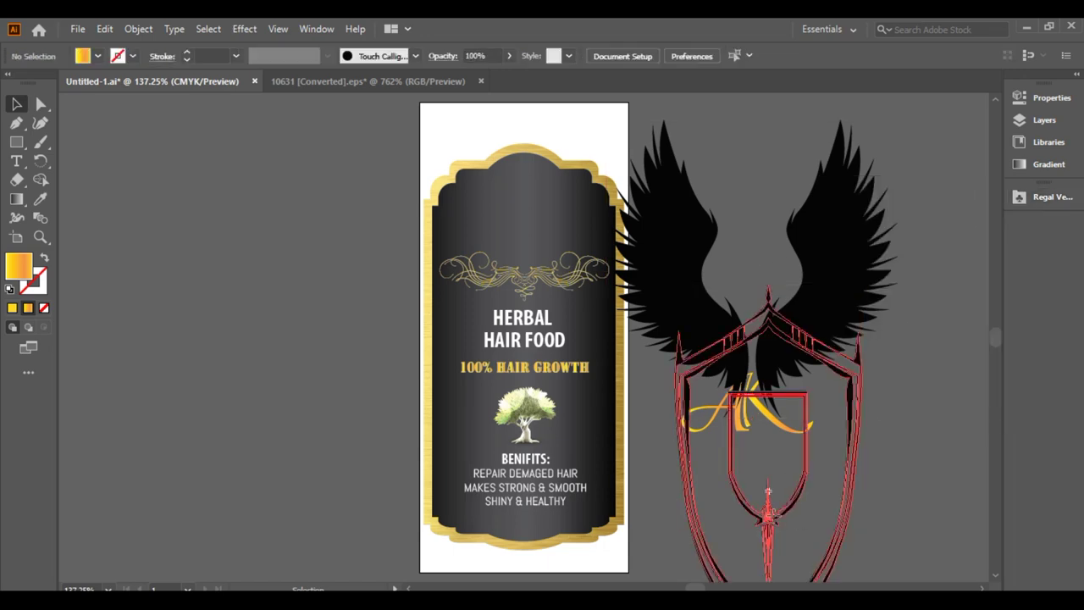
{"action": "left_click_drag", "start_coordinate": [768, 519], "coordinate": [223, 384]}
{"action": "left_click", "coordinate": [332, 254]}
{"action": "left_click", "coordinate": [230, 365]}
{"action": "left_click", "coordinate": [138, 29]}
{"action": "left_click", "coordinate": [204, 210]}
{"action": "left_click", "coordinate": [525, 427]}
{"action": "left_click", "coordinate": [223, 457]}
{"action": "left_click_drag", "start_coordinate": [223, 465], "coordinate": [231, 383]}
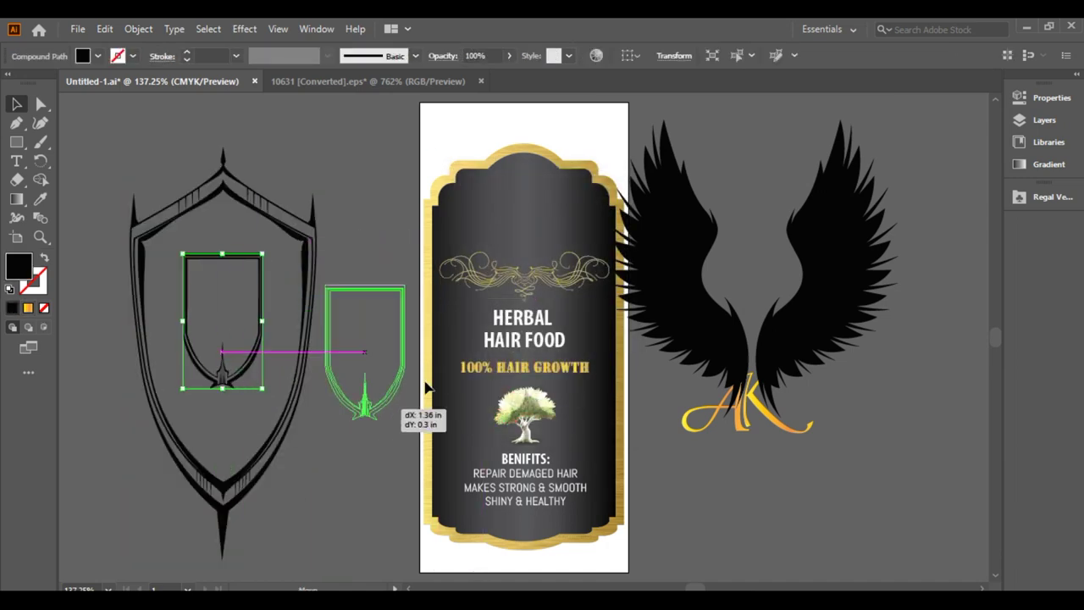
Move the inner shield aside and drop the resized AK lettering onto the outer shield.
{"action": "left_click_drag", "start_coordinate": [239, 385], "coordinate": [391, 456]}
{"action": "left_click", "coordinate": [780, 423]}
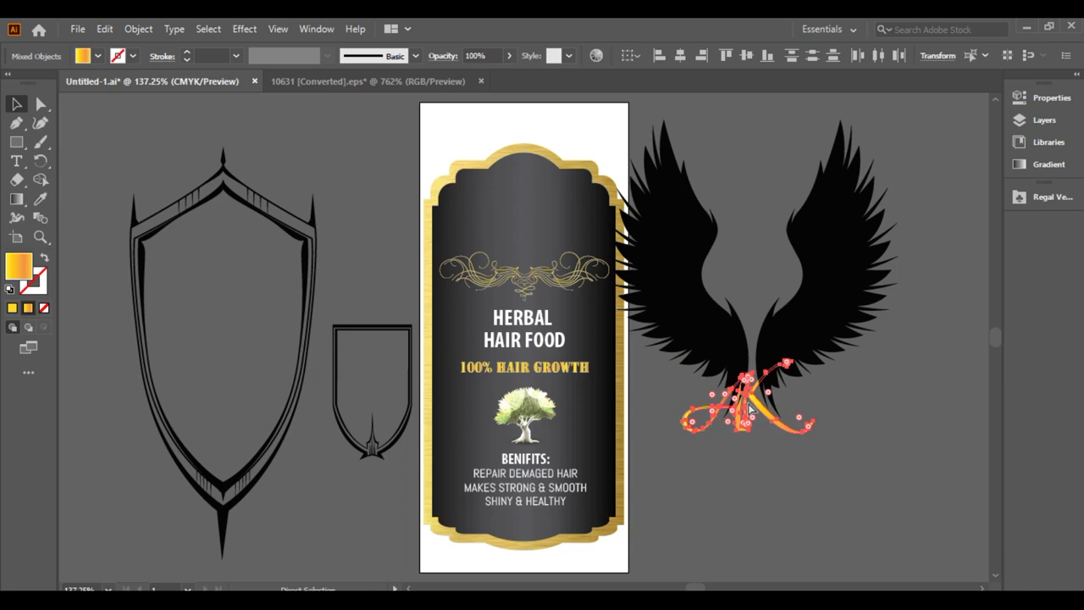
{"action": "mouse_move", "coordinate": [780, 428]}
{"action": "left_mouse_down"}
{"action": "mouse_move", "coordinate": [366, 388]}
{"action": "mouse_move", "coordinate": [237, 320]}
{"action": "mouse_move", "coordinate": [288, 322]}
{"action": "mouse_move", "coordinate": [279, 351]}
{"action": "mouse_move", "coordinate": [251, 296]}
{"action": "left_mouse_up"}
Shorten the outer shield, centre the AK inside it, and move the black wing beside it.
{"action": "left_click", "coordinate": [222, 533]}
{"action": "left_click_drag", "start_coordinate": [223, 557], "coordinate": [245, 223]}
{"action": "left_click_drag", "start_coordinate": [496, 328], "coordinate": [514, 330]}
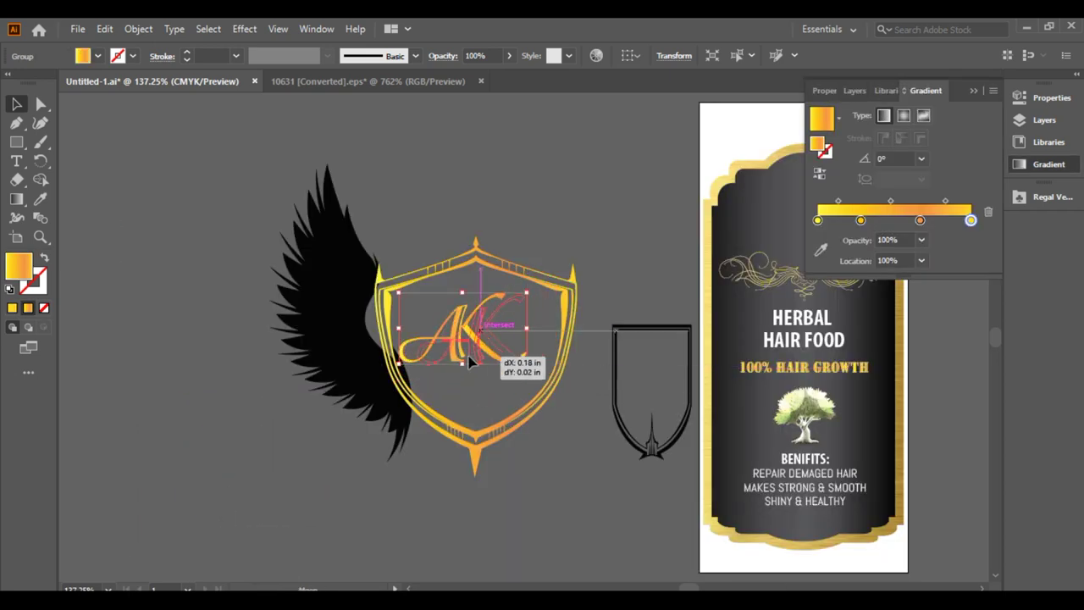
{"action": "left_click", "coordinate": [971, 91]}
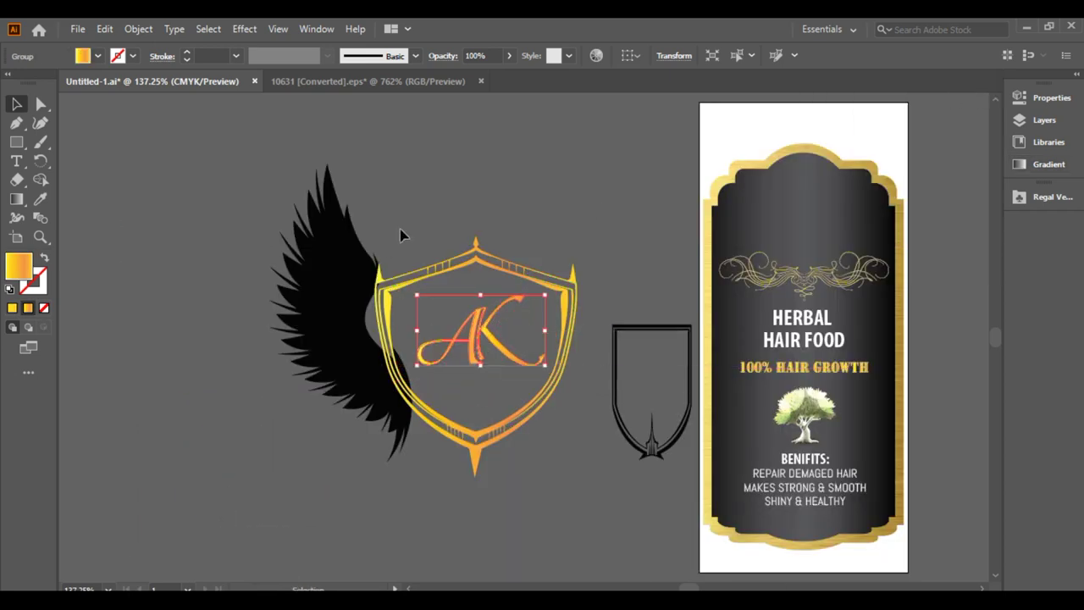
{"action": "left_click", "coordinate": [372, 296]}
{"action": "left_click_drag", "start_coordinate": [334, 343], "coordinate": [313, 249]}
Duplicate the wing, reflect the copy, and place it on the shield's right side.
{"action": "key", "text": "ctrl+c"}
{"action": "key", "text": "ctrl+v"}
{"action": "right_click", "coordinate": [527, 250]}
{"action": "mouse_move", "coordinate": [575, 496]}
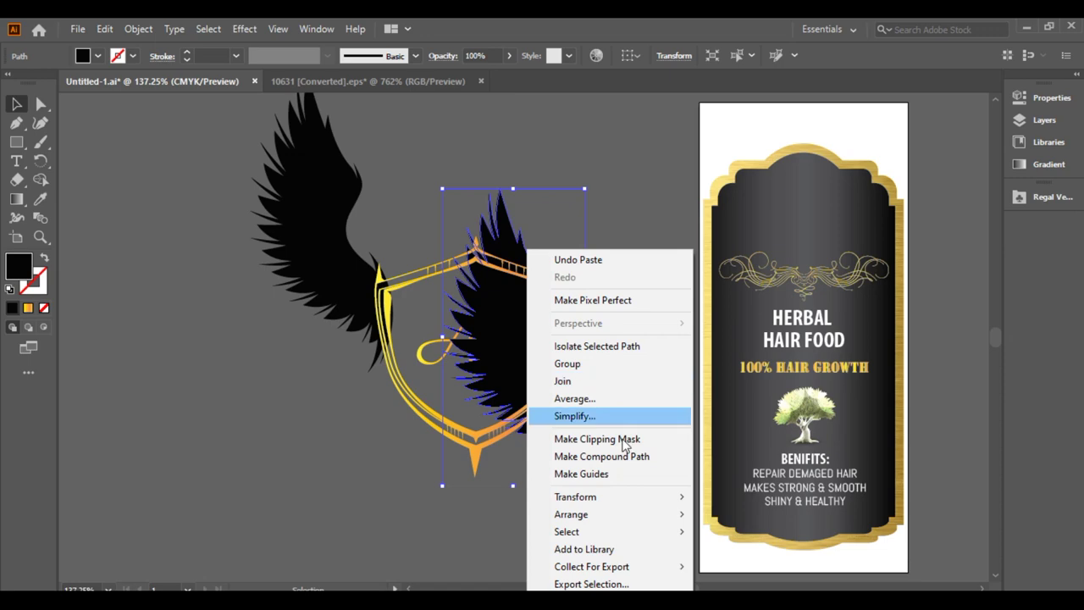
{"action": "left_click", "coordinate": [757, 417]}
{"action": "left_click", "coordinate": [545, 414]}
{"action": "left_click_drag", "start_coordinate": [539, 330], "coordinate": [629, 244]}
Scale both wings together and reposition them around the shield.
{"action": "left_click", "coordinate": [197, 344]}
{"action": "left_click", "coordinate": [339, 326]}
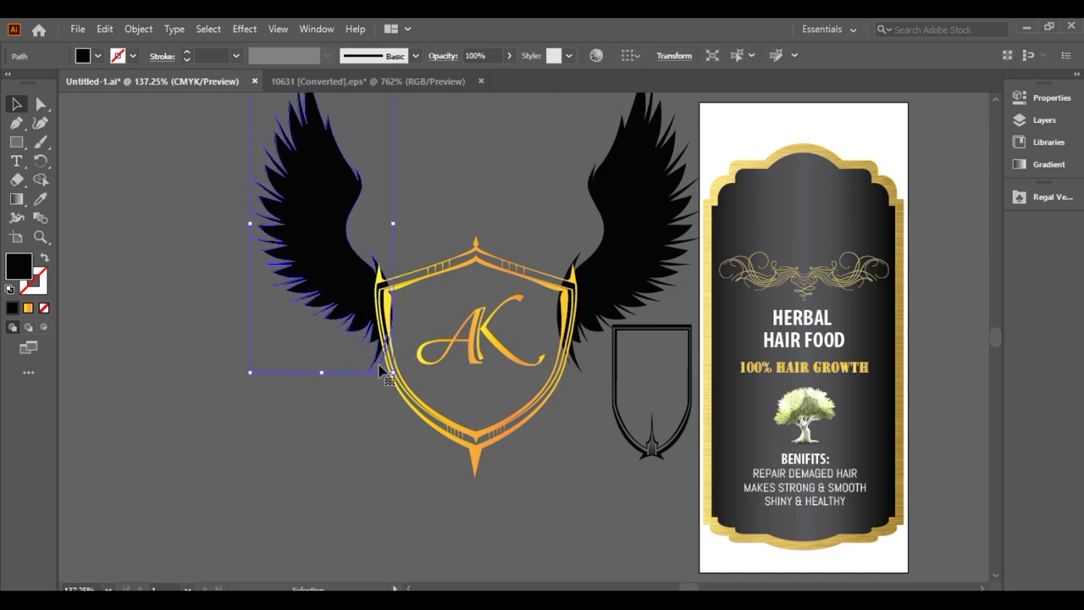
{"action": "left_click", "coordinate": [627, 220], "text": "shift"}
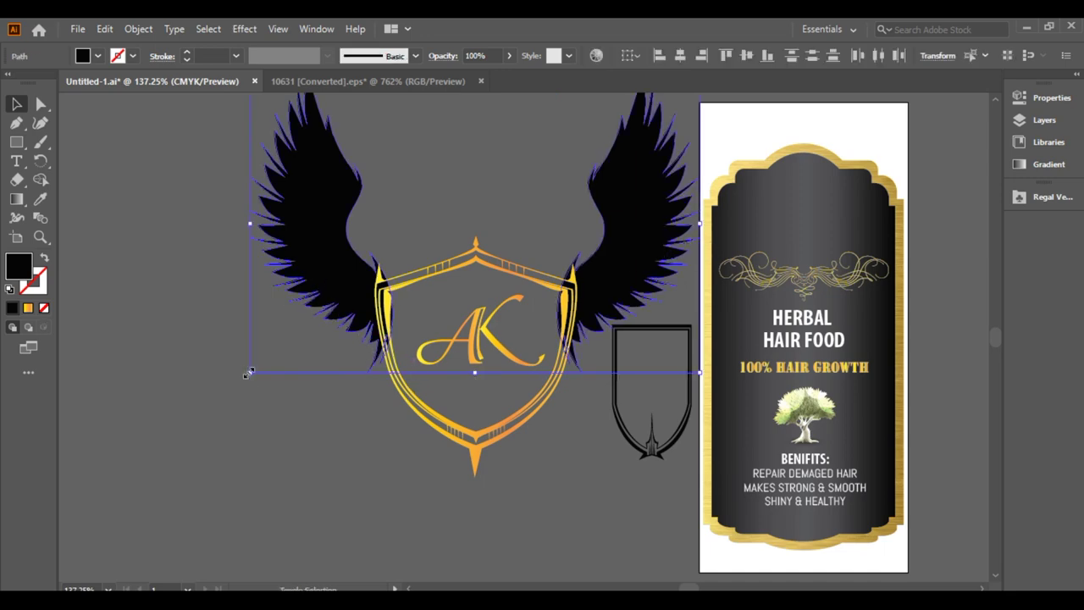
{"action": "left_click_drag", "start_coordinate": [251, 373], "coordinate": [215, 395]}
{"action": "mouse_move", "coordinate": [634, 312]}
{"action": "left_mouse_down"}
{"action": "mouse_move", "coordinate": [652, 311]}
{"action": "mouse_move", "coordinate": [631, 267]}
{"action": "mouse_move", "coordinate": [641, 265]}
{"action": "left_mouse_up"}
{"action": "left_click", "coordinate": [551, 199]}
Fill both wings with the orange-yellow gradient.
{"action": "left_click", "coordinate": [522, 406]}
{"action": "left_click", "coordinate": [602, 271]}
{"action": "left_click", "coordinate": [298, 227], "text": "shift"}
{"action": "left_click", "coordinate": [28, 308]}
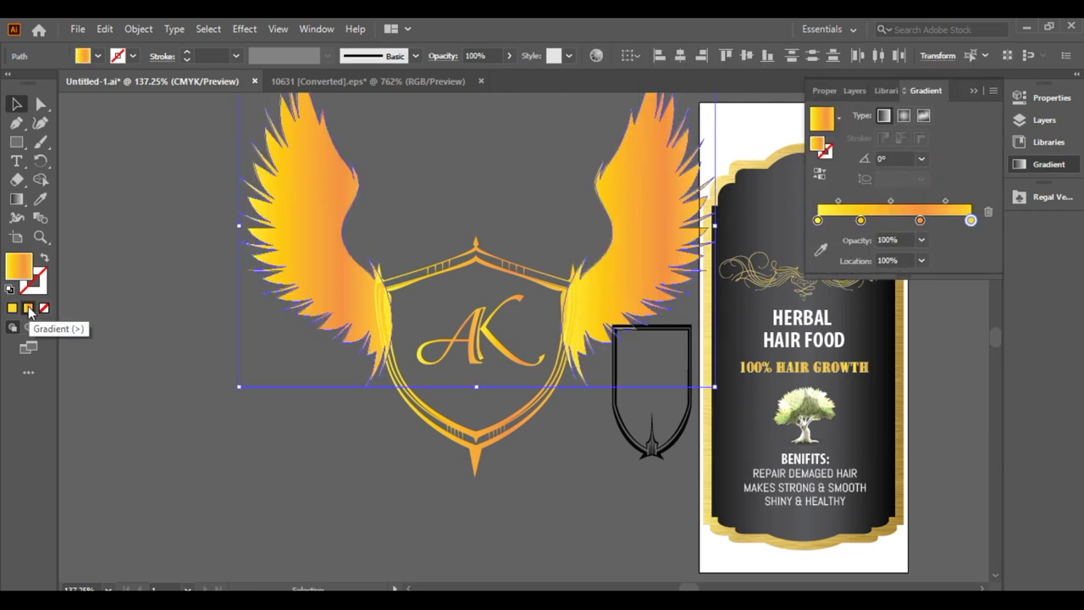
{"action": "left_click", "coordinate": [106, 392]}
Delete the small black shield, then shrink the winged logo and move it onto the label.
{"action": "left_click", "coordinate": [644, 241]}
{"action": "left_click", "coordinate": [652, 455]}
{"action": "key", "text": "Delete"}
{"action": "mouse_move", "coordinate": [327, 496]}
{"action": "left_mouse_down"}
{"action": "mouse_move", "coordinate": [658, 230]}
{"action": "mouse_move", "coordinate": [456, 327]}
{"action": "mouse_move", "coordinate": [387, 188]}
{"action": "left_mouse_up"}
{"action": "mouse_move", "coordinate": [309, 144]}
{"action": "left_mouse_down"}
{"action": "mouse_move", "coordinate": [581, 404]}
{"action": "mouse_move", "coordinate": [830, 252]}
{"action": "left_mouse_up"}
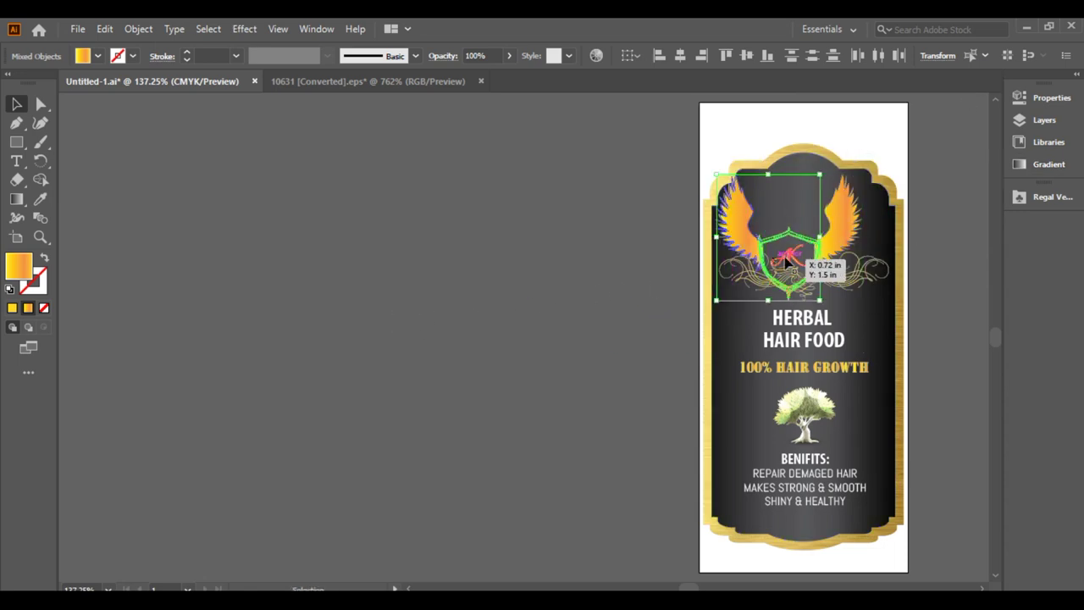
Move the logo back off the label, enlarge it, and tuck both wings closer to the shield.
{"action": "mouse_move", "coordinate": [836, 241]}
{"action": "left_mouse_down"}
{"action": "mouse_move", "coordinate": [368, 346]}
{"action": "mouse_move", "coordinate": [461, 423]}
{"action": "left_mouse_up"}
{"action": "left_click", "coordinate": [447, 330]}
{"action": "left_click_drag", "start_coordinate": [446, 331], "coordinate": [421, 383]}
{"action": "left_click_drag", "start_coordinate": [242, 310], "coordinate": [266, 360]}
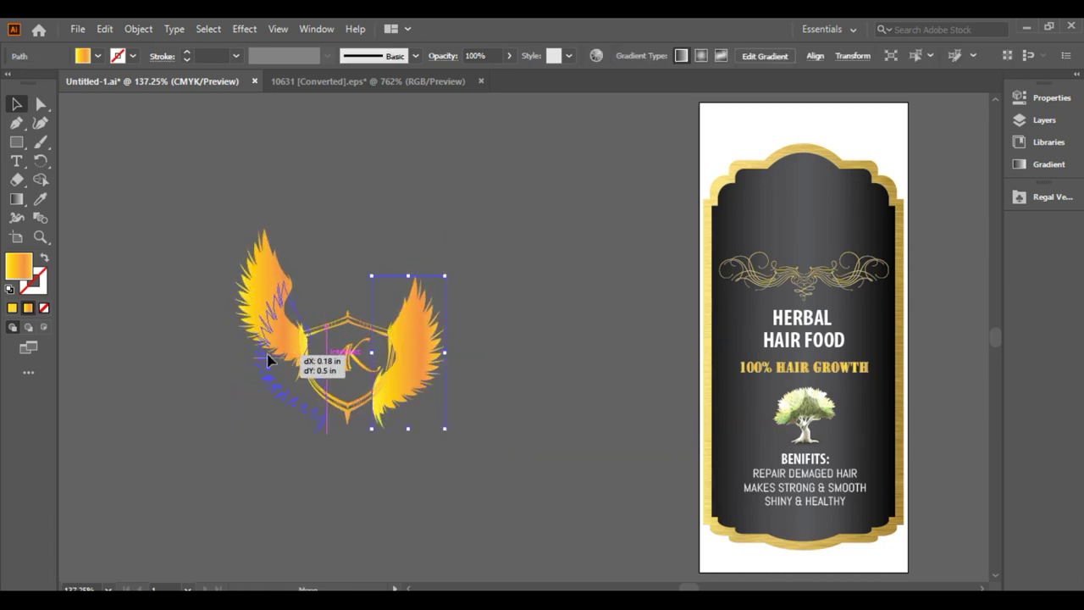
{"action": "left_click_drag", "start_coordinate": [380, 376], "coordinate": [380, 376]}
{"action": "left_click", "coordinate": [410, 347]}
Shrink the winged AK logo and centre it at the top of the label.
{"action": "left_click_drag", "start_coordinate": [527, 472], "coordinate": [241, 263]}
{"action": "mouse_move", "coordinate": [408, 399]}
{"action": "left_mouse_down"}
{"action": "mouse_move", "coordinate": [859, 267]}
{"action": "mouse_move", "coordinate": [772, 210]}
{"action": "left_mouse_up"}
{"action": "left_click", "coordinate": [771, 190]}
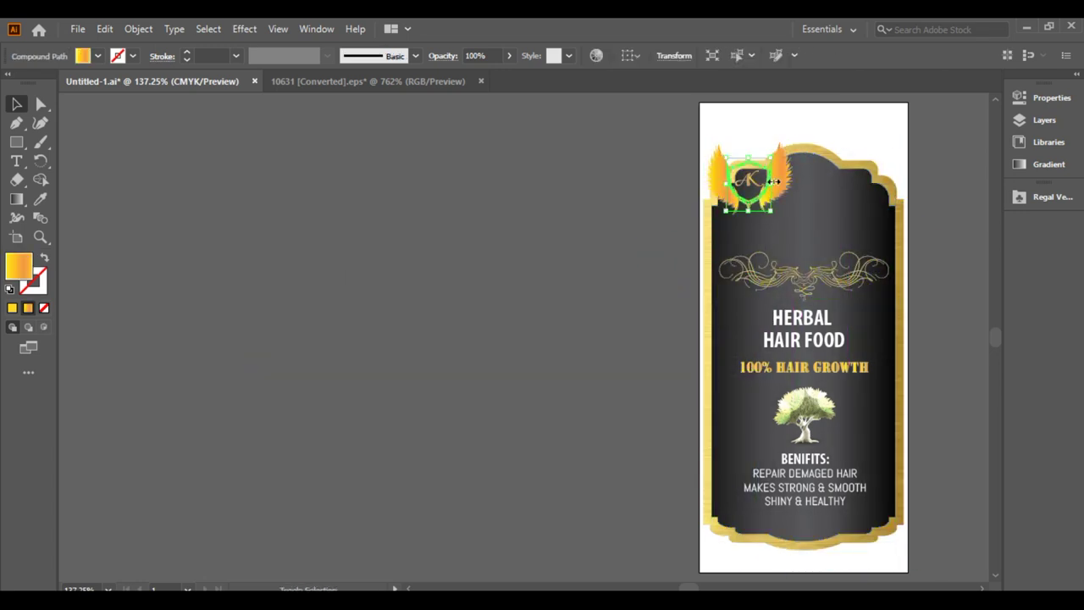
{"action": "left_click_drag", "start_coordinate": [665, 133], "coordinate": [831, 224]}
{"action": "left_click", "coordinate": [788, 195]}
{"action": "left_click", "coordinate": [633, 376]}
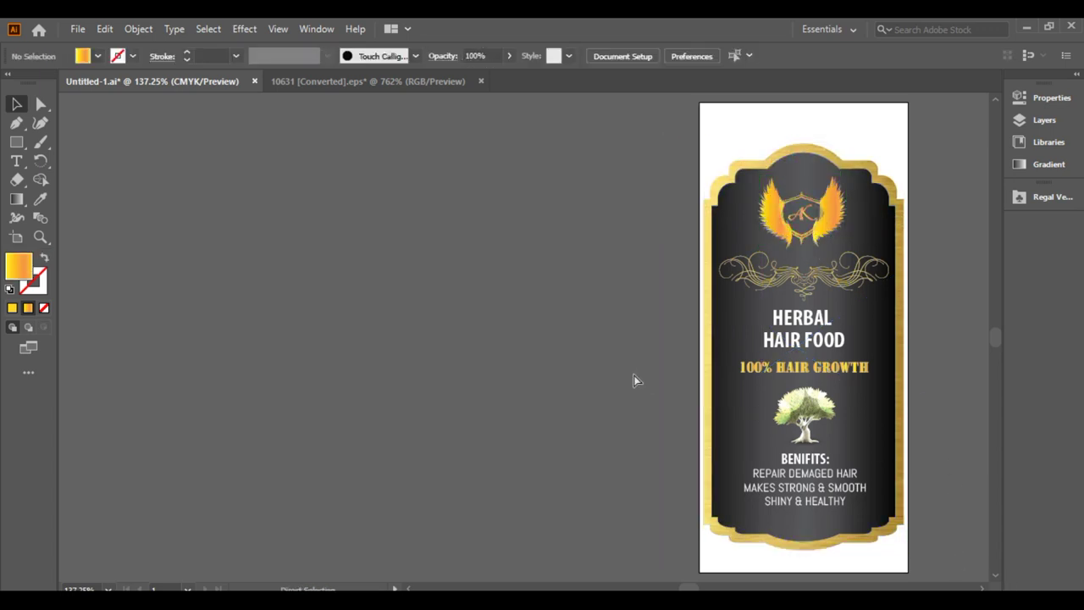